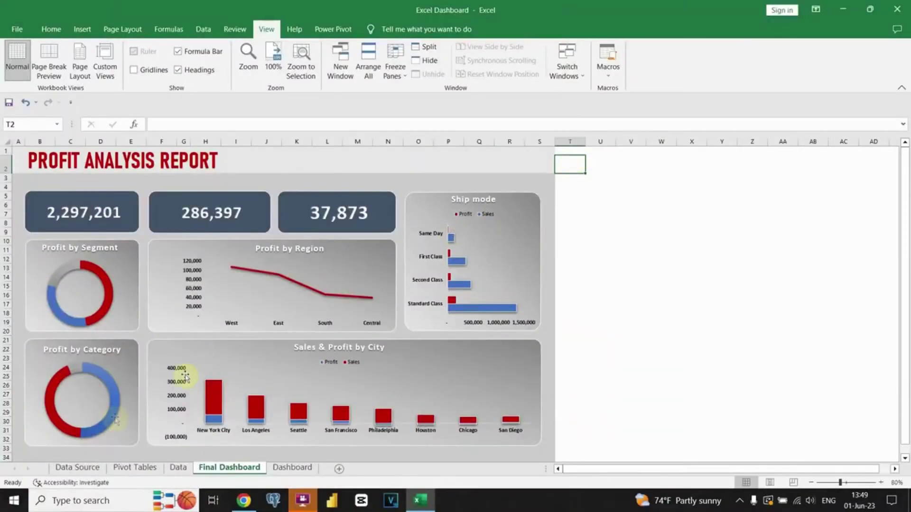
# - Examine the column headings on the Data Source sheet from Row ID through Profit, ending back at cell A1
pyautogui.click(78, 468)
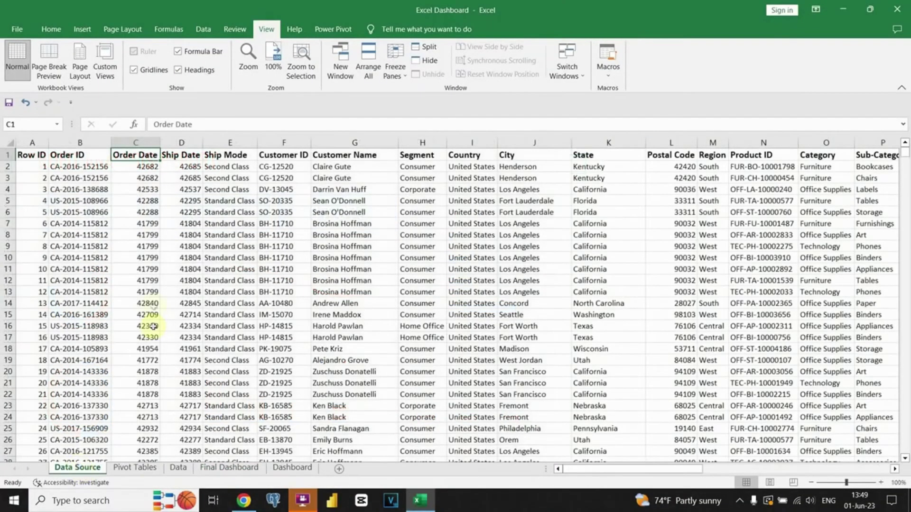
pyautogui.click(39, 154)
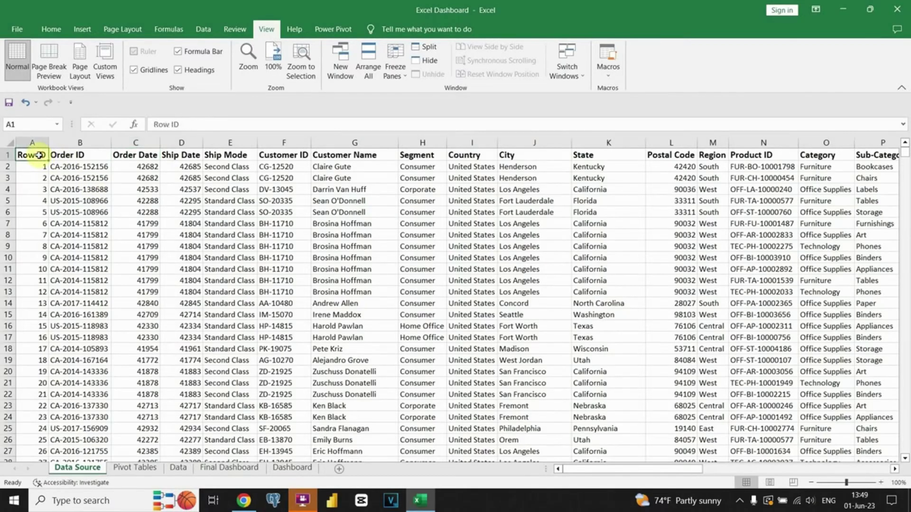
pyautogui.press('Right')
pyautogui.press('Right')
pyautogui.press('Right')
pyautogui.press('Right')
pyautogui.press('Right')
pyautogui.press('Right')
pyautogui.press('Right')
pyautogui.press('Right')
pyautogui.press('Right')
pyautogui.press('Right')
pyautogui.press('Right')
pyautogui.press('Right')
pyautogui.press('Right')
pyautogui.press('Right')
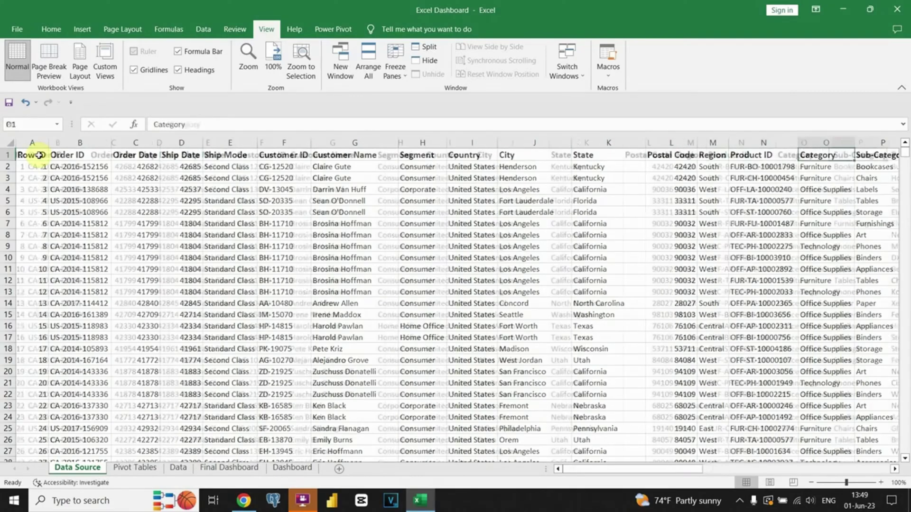
pyautogui.press('Right')
pyautogui.press('Right')
pyautogui.press('Right')
pyautogui.press('Right')
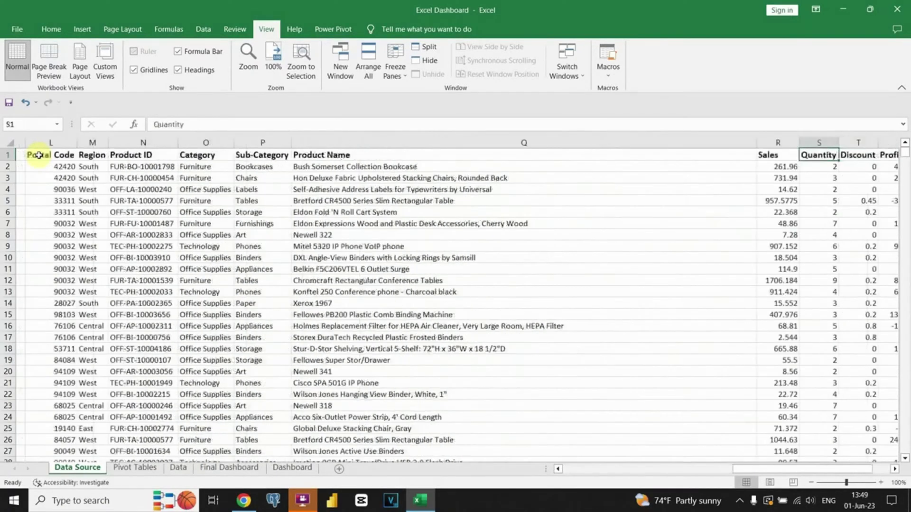
pyautogui.press('Right')
pyautogui.press('Right')
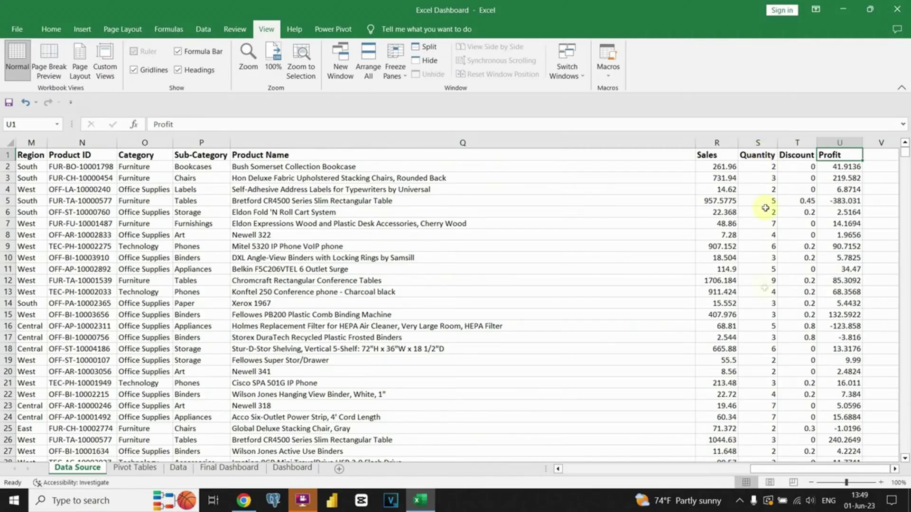
pyautogui.moveTo(812, 469); pyautogui.dragTo(575, 468)
pyautogui.click(36, 155)
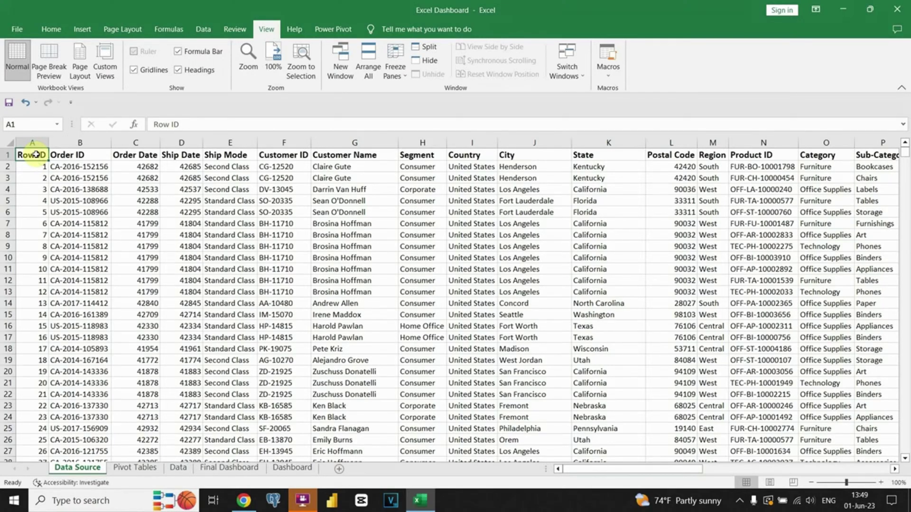
# - Review the finished summary tables on the Pivot Tables sheet and the field layout of the Segment pivot table
pyautogui.click(126, 470)
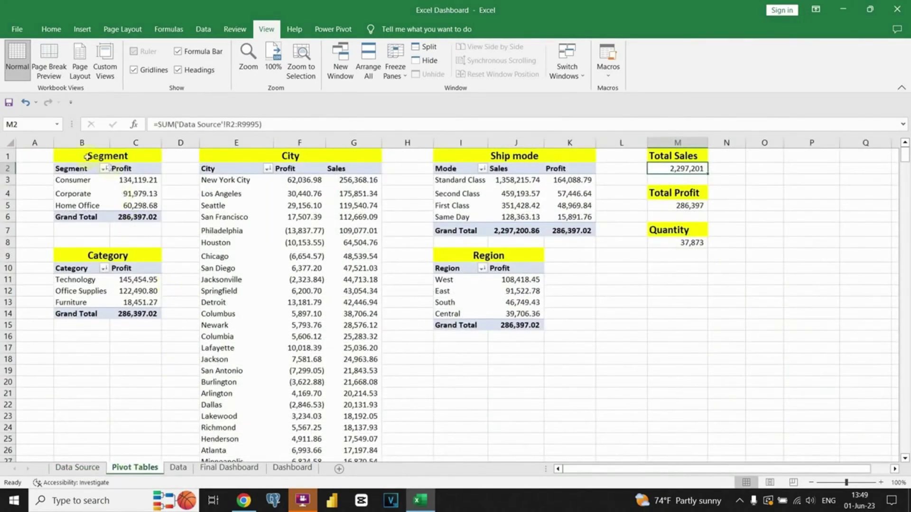
pyautogui.moveTo(87, 156); pyautogui.dragTo(574, 410)
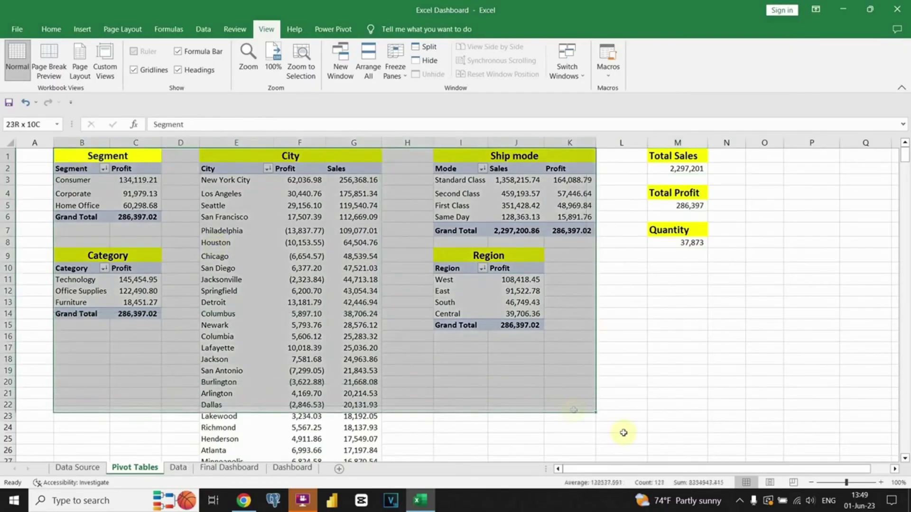
pyautogui.click(432, 372)
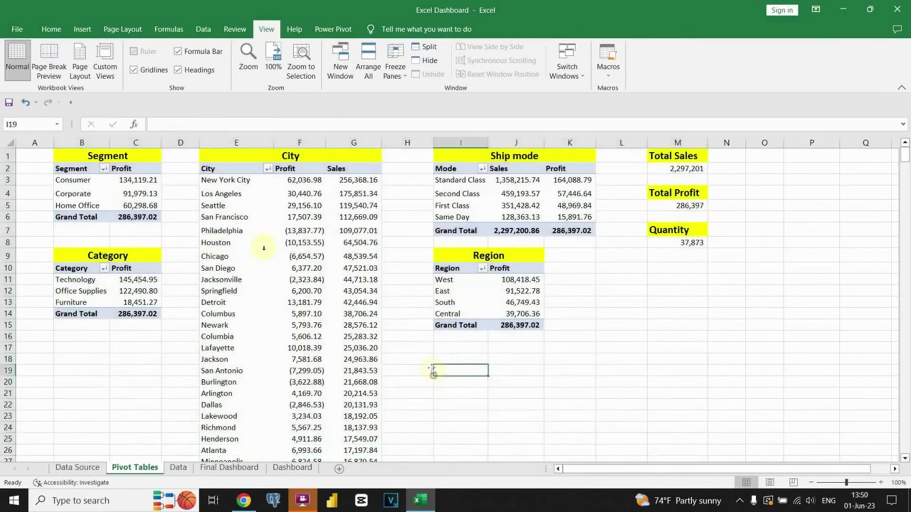
pyautogui.click(66, 168)
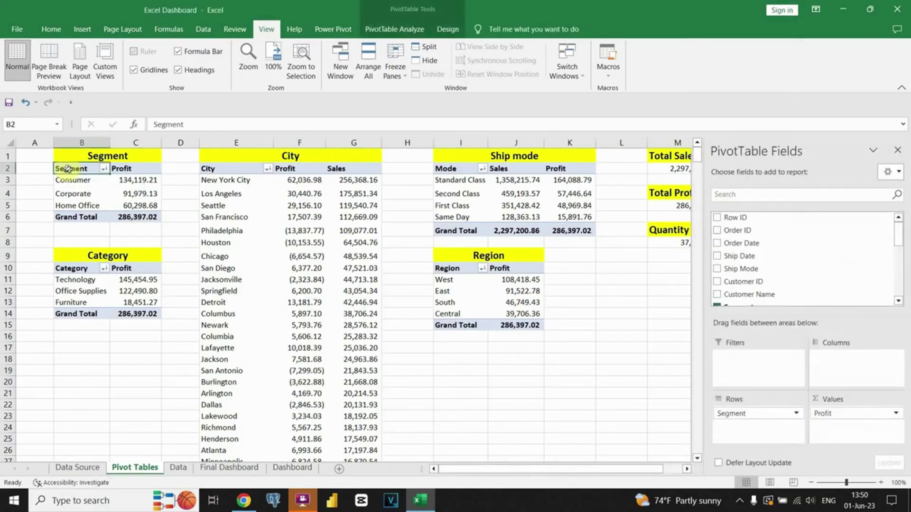
pyautogui.click(175, 173)
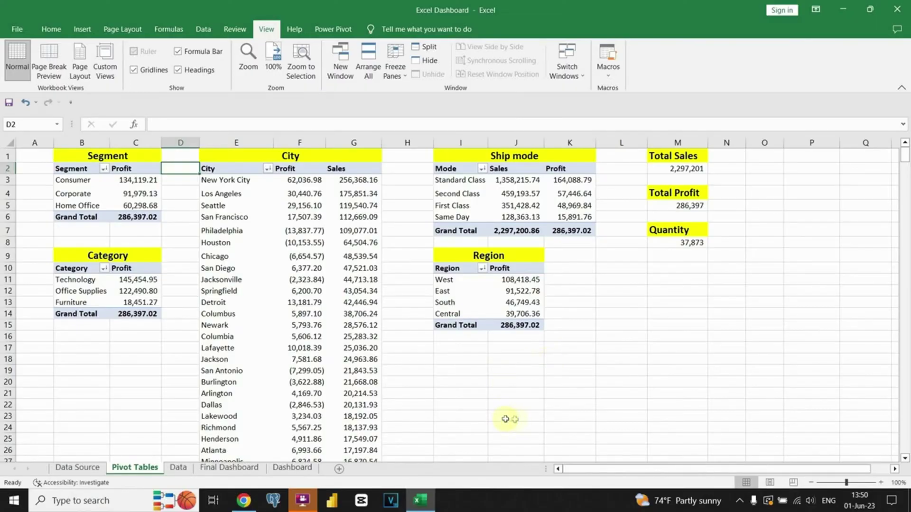
# - Add a new worksheet after Pivot Tables and name it Pivot Test
pyautogui.click(339, 469)
pyautogui.doubleClick(183, 469)
pyautogui.write('Pivot Test')
pyautogui.press('Return')
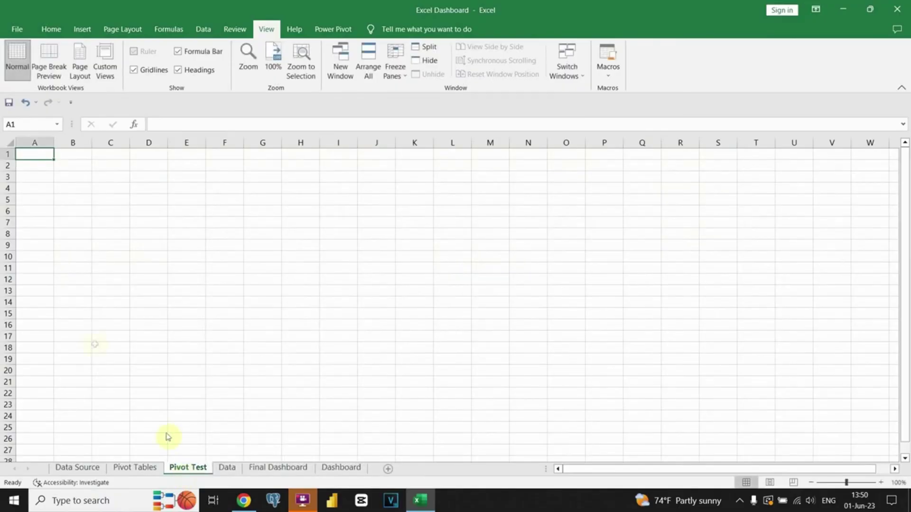
# - Insert a PivotTable from the full Data Source range A1:U9995 into the existing Pivot Test worksheet at cell B2
pyautogui.click(83, 467)
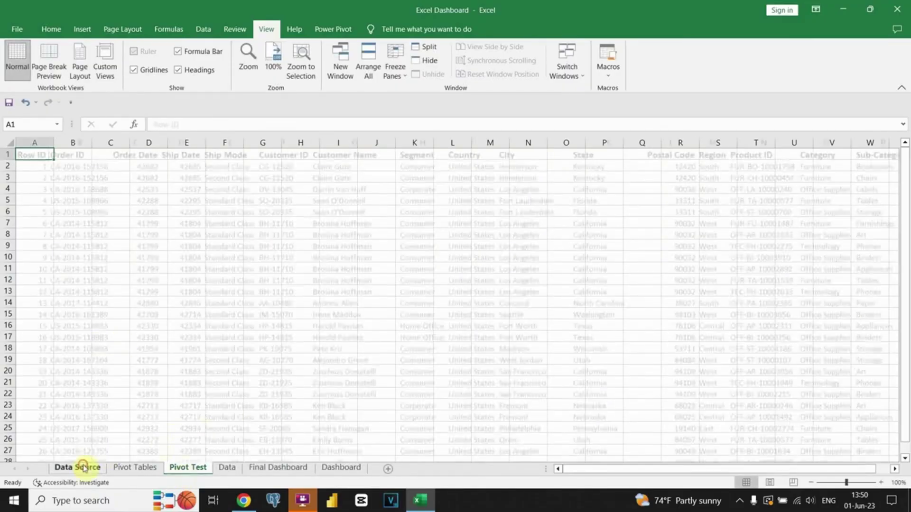
pyautogui.click(91, 225)
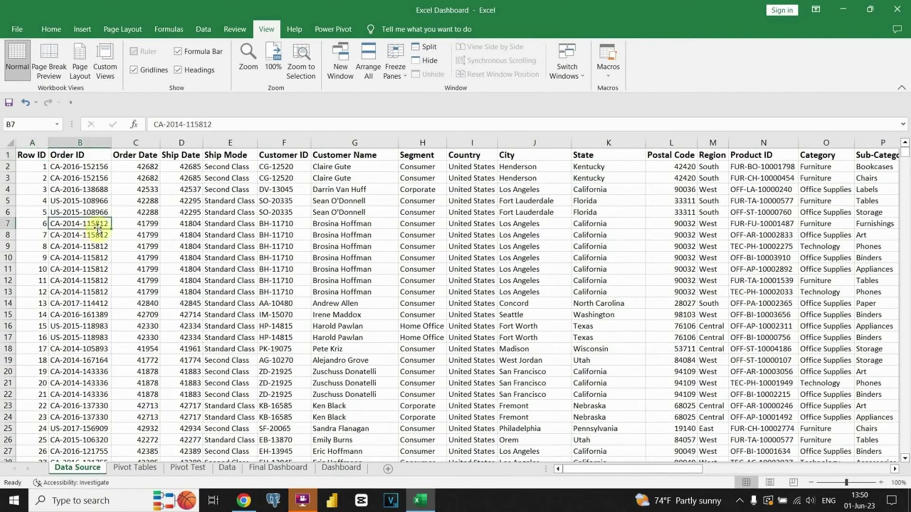
pyautogui.click(10, 142)
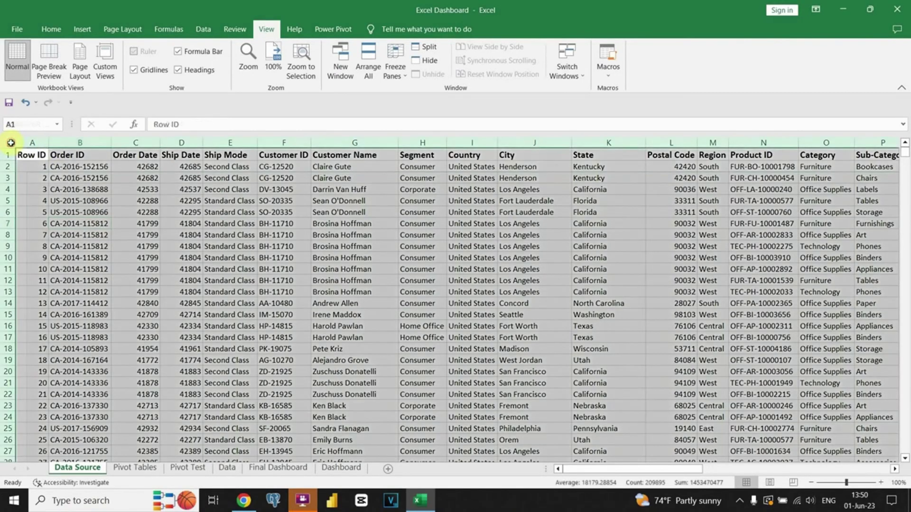
pyautogui.click(123, 182)
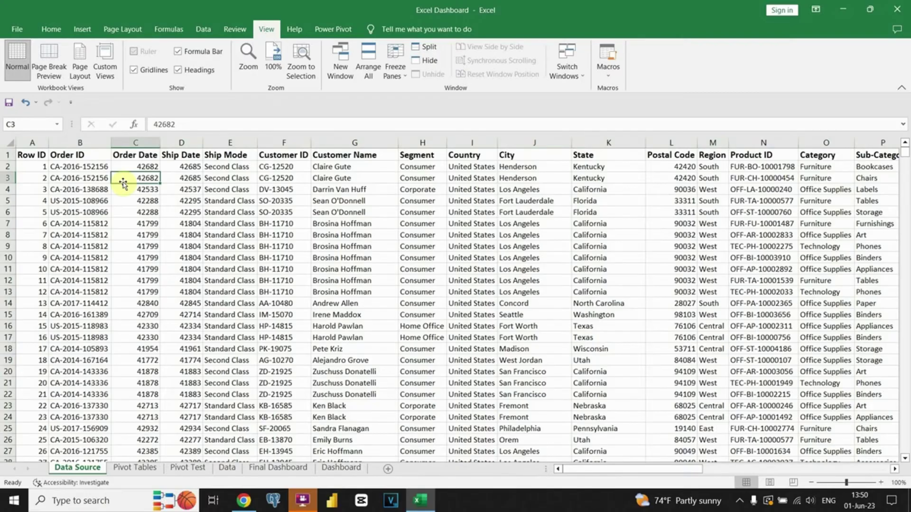
pyautogui.hotkey('ctrl', 'a')
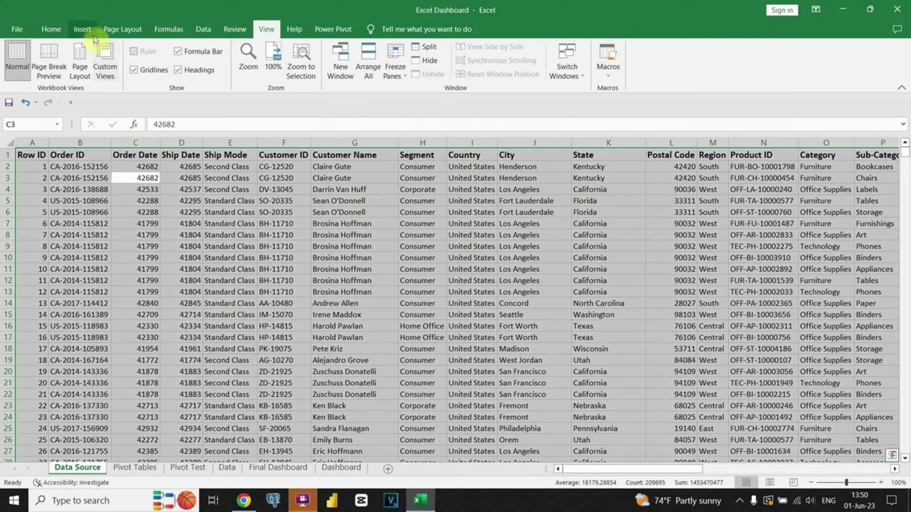
pyautogui.click(90, 33)
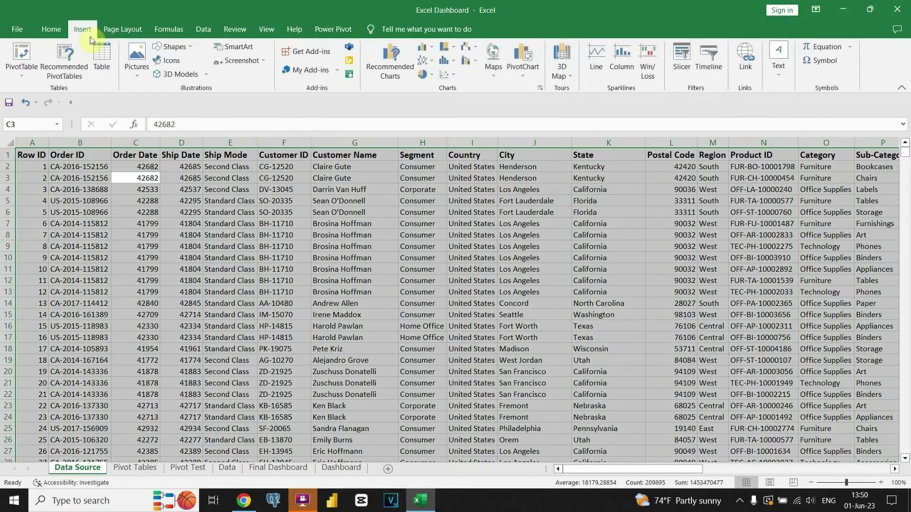
pyautogui.click(24, 59)
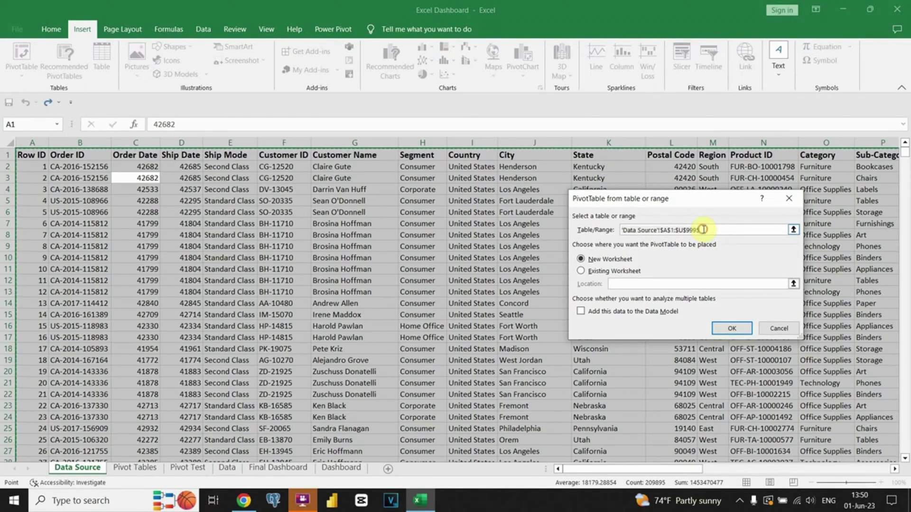
pyautogui.click(581, 271)
pyautogui.click(618, 284)
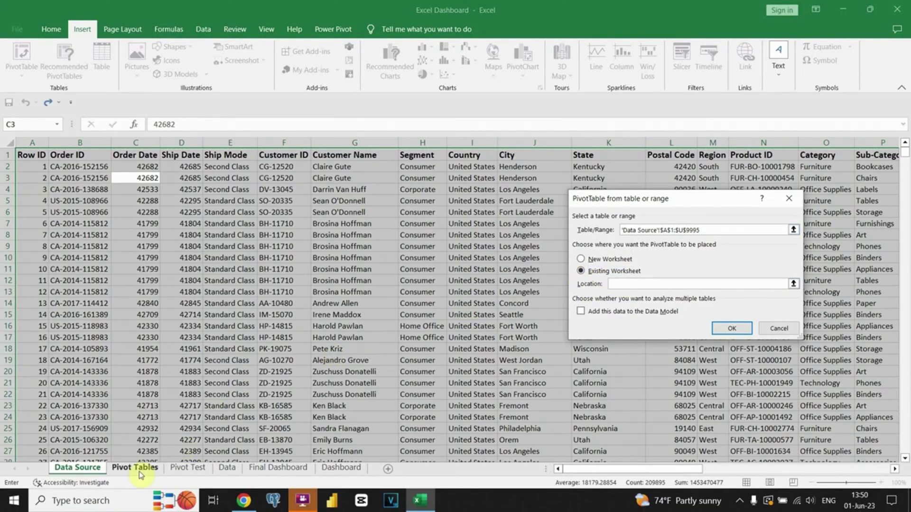
pyautogui.click(187, 468)
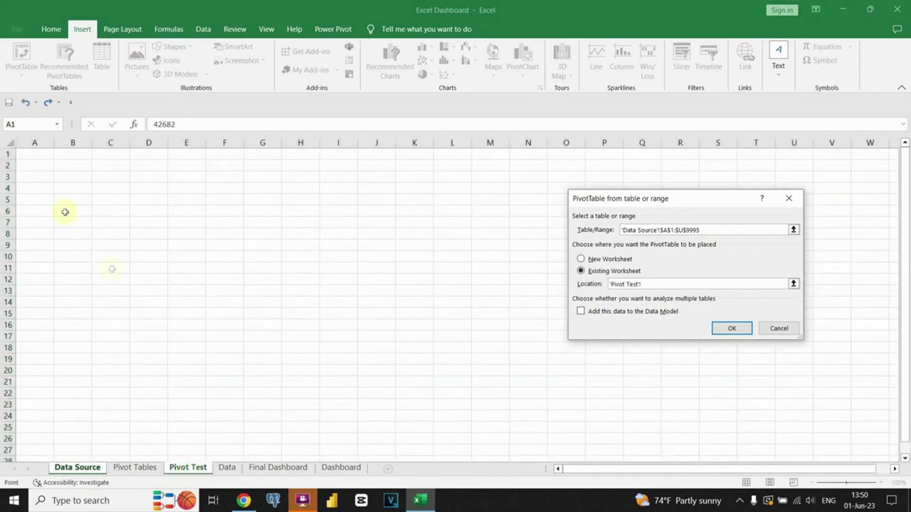
pyautogui.click(71, 167)
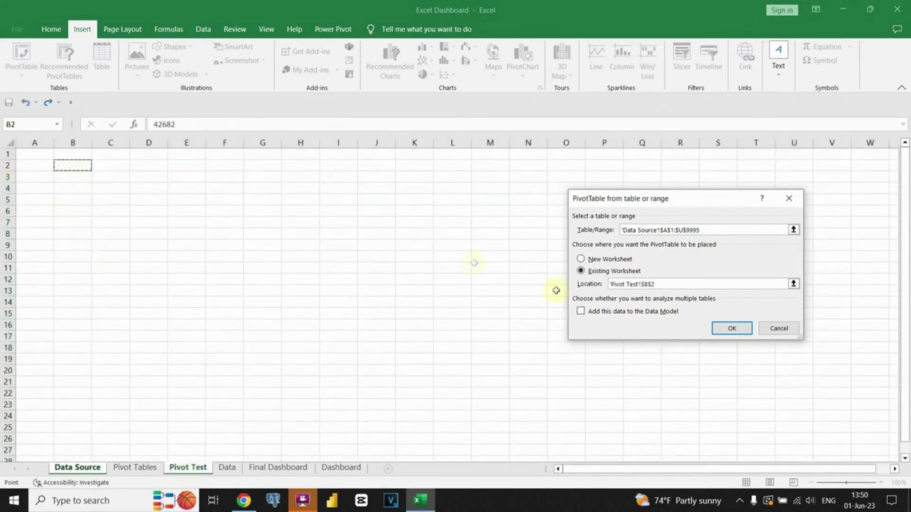
pyautogui.click(722, 331)
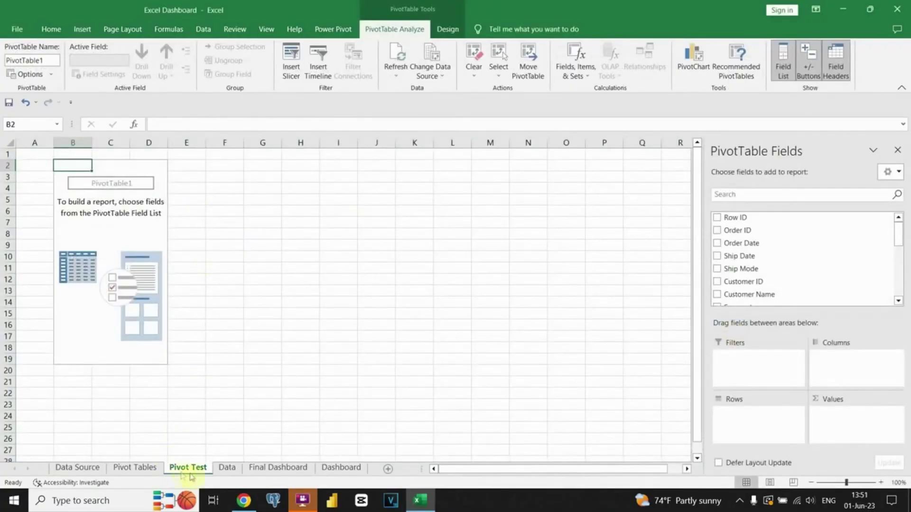
# - Add the Segment field to the rows of the empty pivot table on the Pivot Test sheet
pyautogui.moveTo(74, 165); pyautogui.dragTo(162, 337)
pyautogui.click(71, 165)
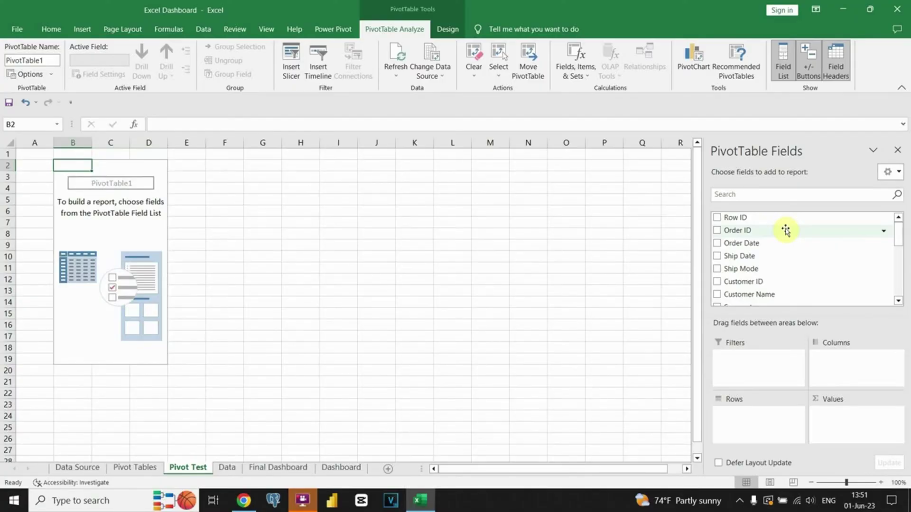
pyautogui.scroll(-5, 786, 230)
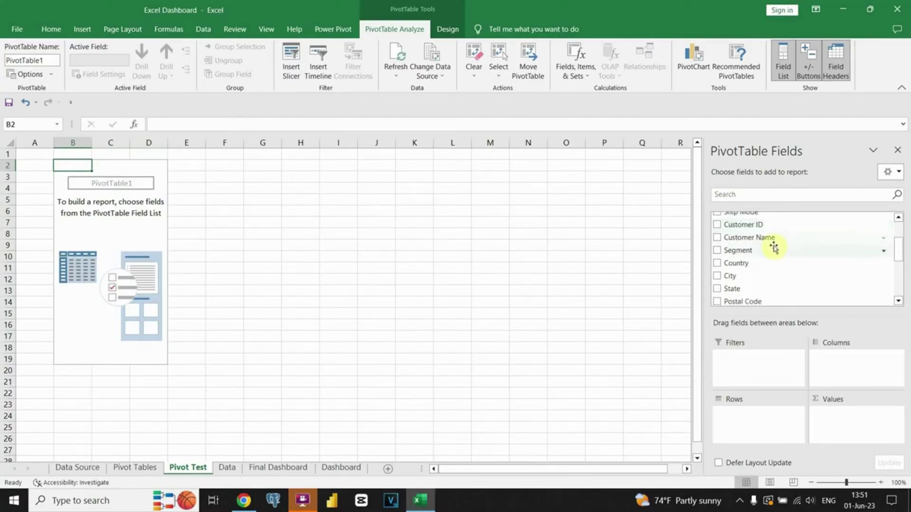
pyautogui.moveTo(753, 248); pyautogui.dragTo(755, 422)
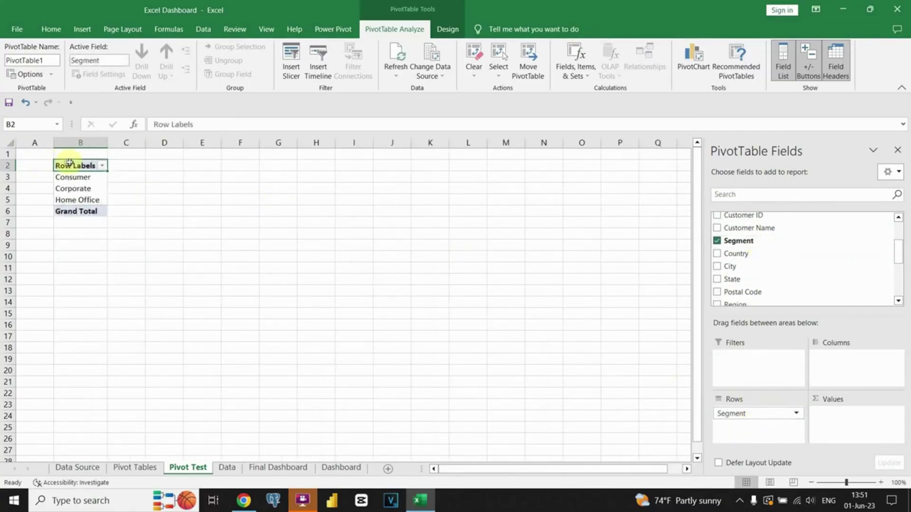
# - Rename the pivot table's row header in cell B2 to Segment
pyautogui.moveTo(66, 165)
pyautogui.mouseDown()
pyautogui.moveTo(66, 203)
pyautogui.moveTo(73, 166)
pyautogui.mouseUp()
pyautogui.click(190, 124)
pyautogui.tripleClick(191, 124)
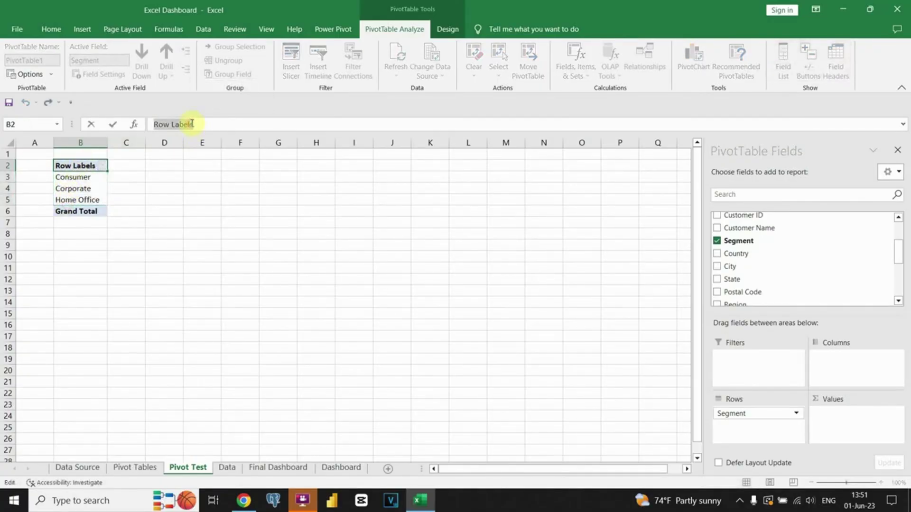
pyautogui.write('Segment')
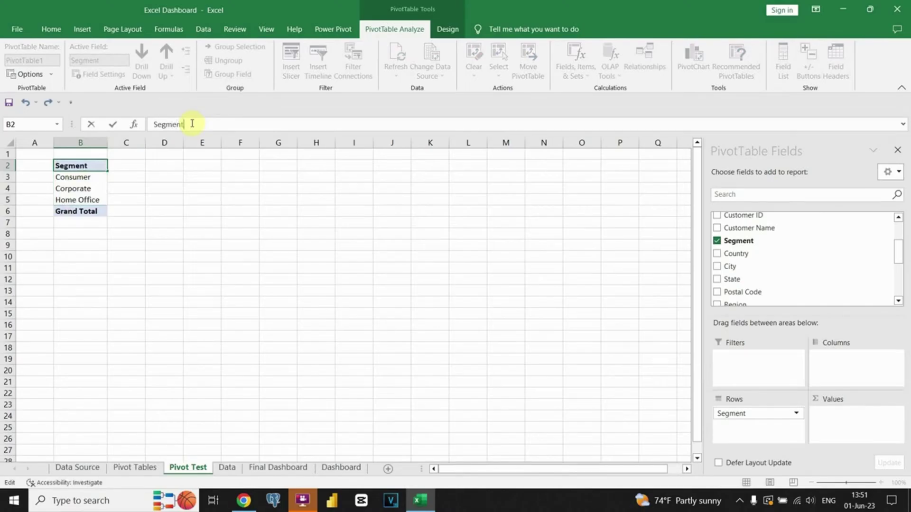
pyautogui.press('Return')
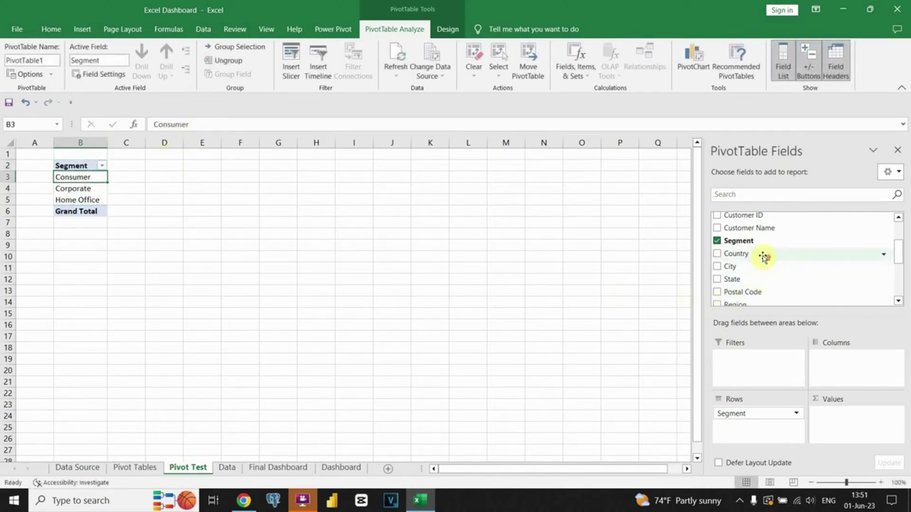
# - Add the Sales field to the values of the Segment pivot table
pyautogui.scroll(2, 762, 259)
pyautogui.scroll(-5, 763, 257)
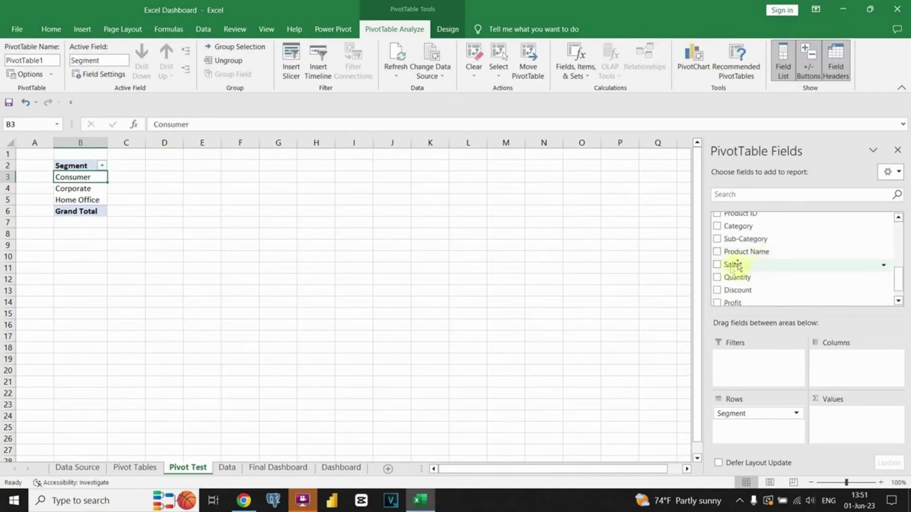
pyautogui.moveTo(740, 265); pyautogui.dragTo(838, 418)
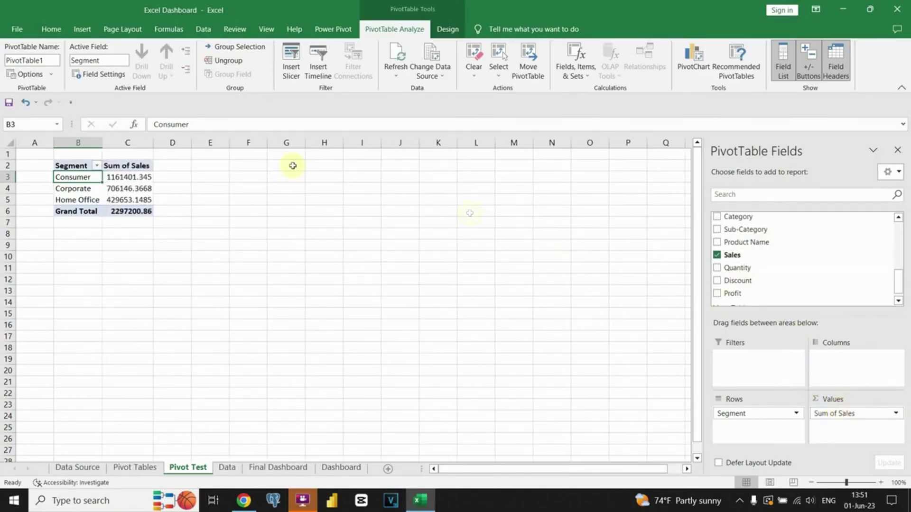
# - Rename the pivot table's value header in cell C2 to Sales
pyautogui.moveTo(119, 166); pyautogui.dragTo(121, 199)
pyautogui.click(124, 167)
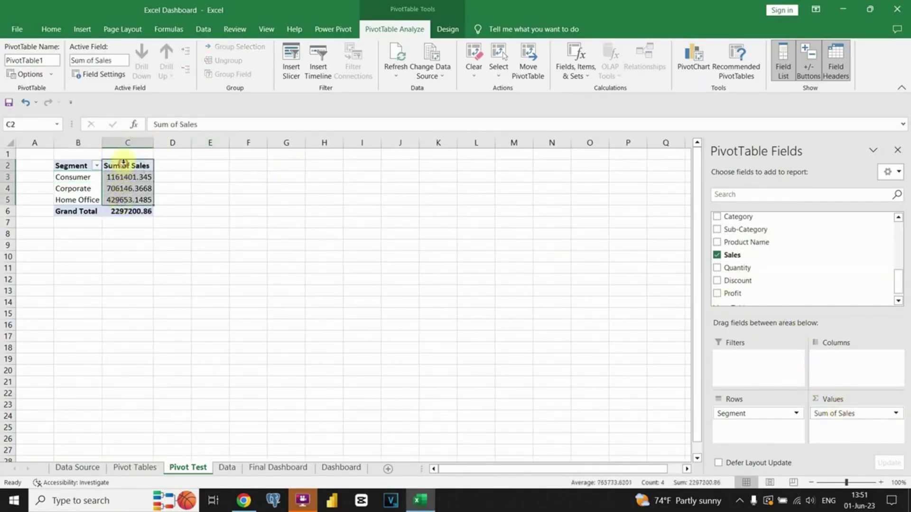
pyautogui.write('Sales')
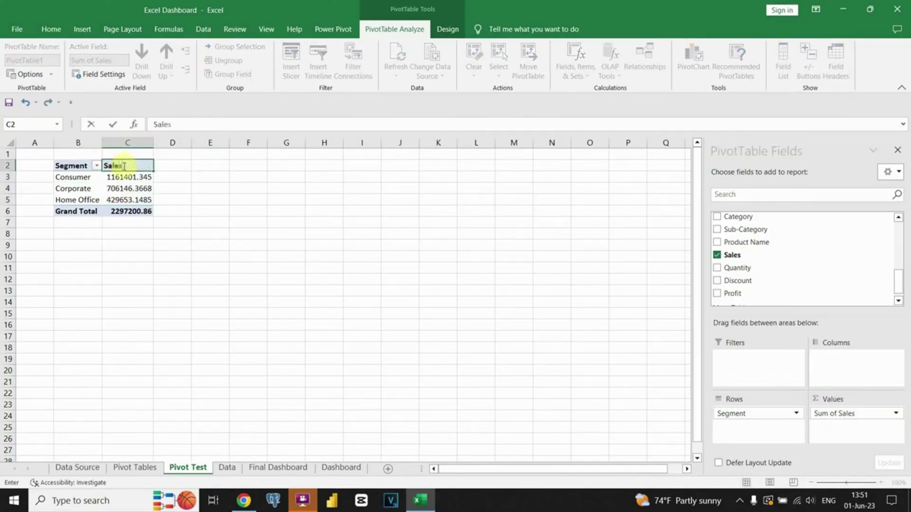
pyautogui.press('Return')
# - Sort the Segment pivot table by Sales in descending order
pyautogui.click(126, 190)
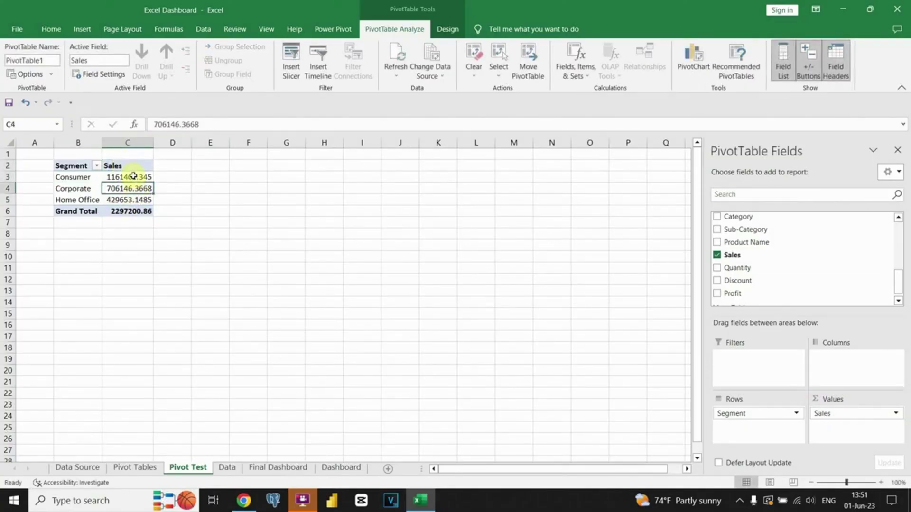
pyautogui.click(203, 29)
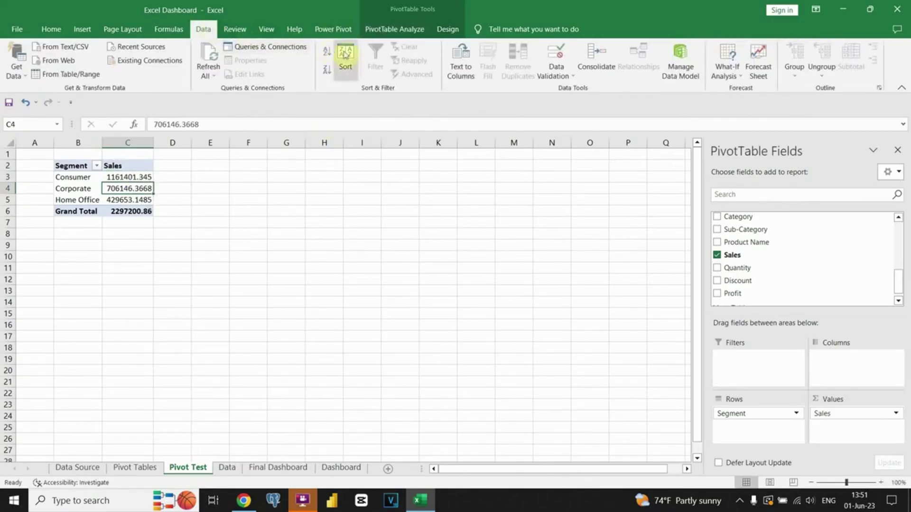
pyautogui.click(346, 60)
pyautogui.click(627, 223)
pyautogui.click(647, 303)
# - Format the segment sales values in C3:C5 with thousands separators and no decimal places
pyautogui.click(116, 200)
pyautogui.moveTo(126, 177); pyautogui.dragTo(124, 199)
pyautogui.click(59, 32)
pyautogui.click(448, 70)
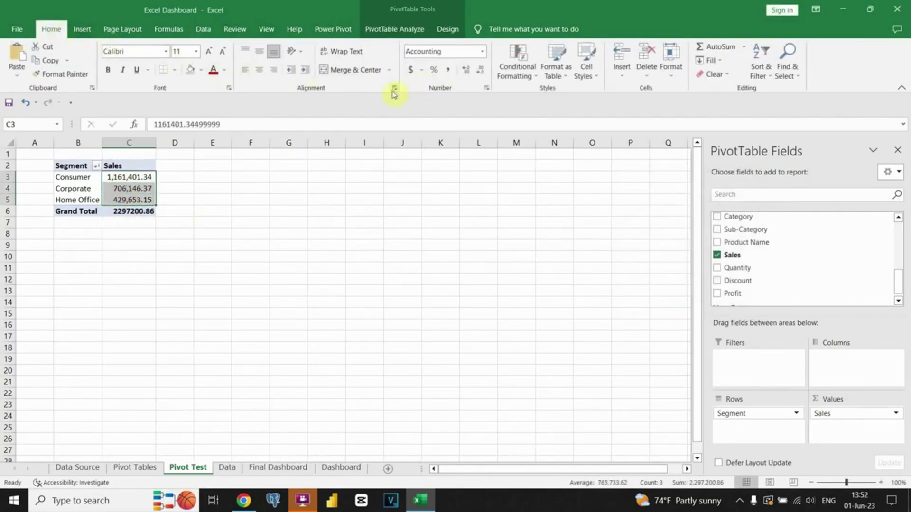
pyautogui.click(480, 70)
pyautogui.click(480, 69)
pyautogui.click(177, 187)
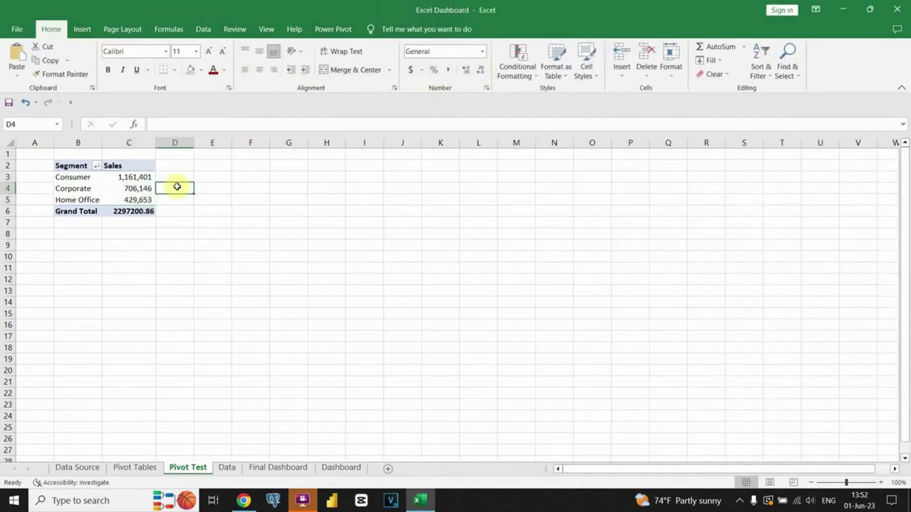
# - Format the Grand Total sales value in C6 with a thousands separator and no decimals
pyautogui.click(132, 212)
pyautogui.click(448, 70)
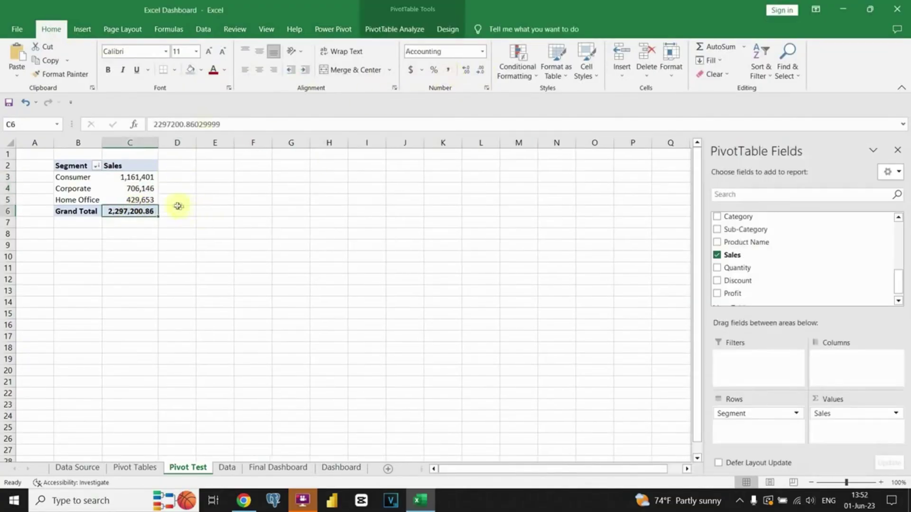
pyautogui.click(480, 69)
pyautogui.click(480, 69)
pyautogui.click(174, 209)
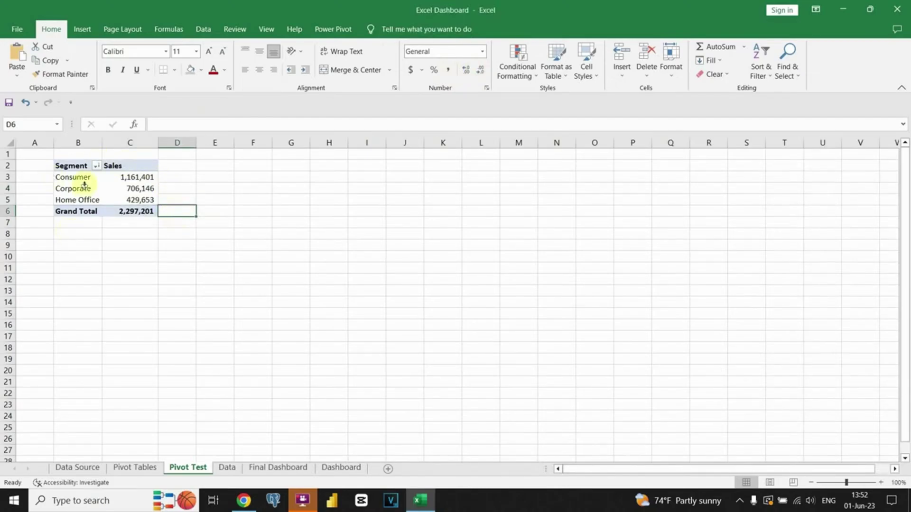
# - Merge and center cells B1:C1 above the pivot table and enter the title Segment
pyautogui.moveTo(71, 152); pyautogui.dragTo(130, 154)
pyautogui.click(350, 69)
pyautogui.write('Segment')
pyautogui.click(126, 156)
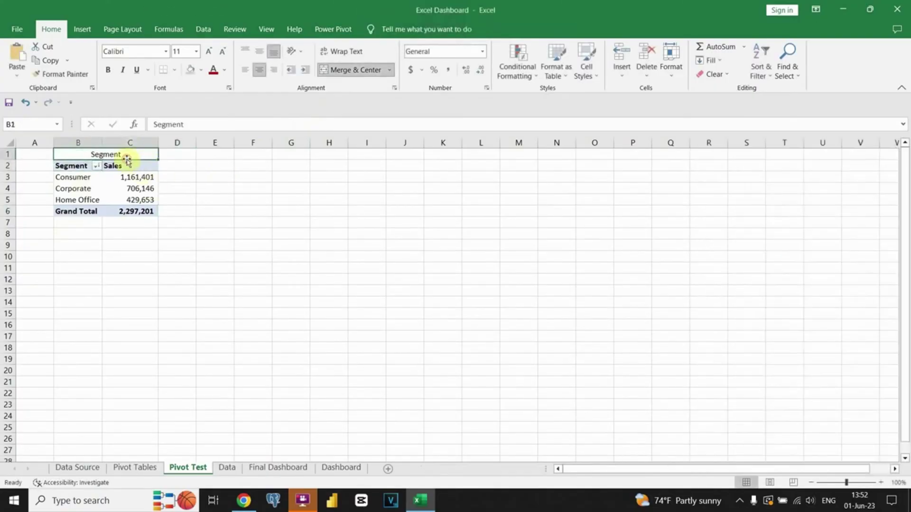
# - Autofit column A on the Data sheet and select the Segment profit table
pyautogui.click(227, 470)
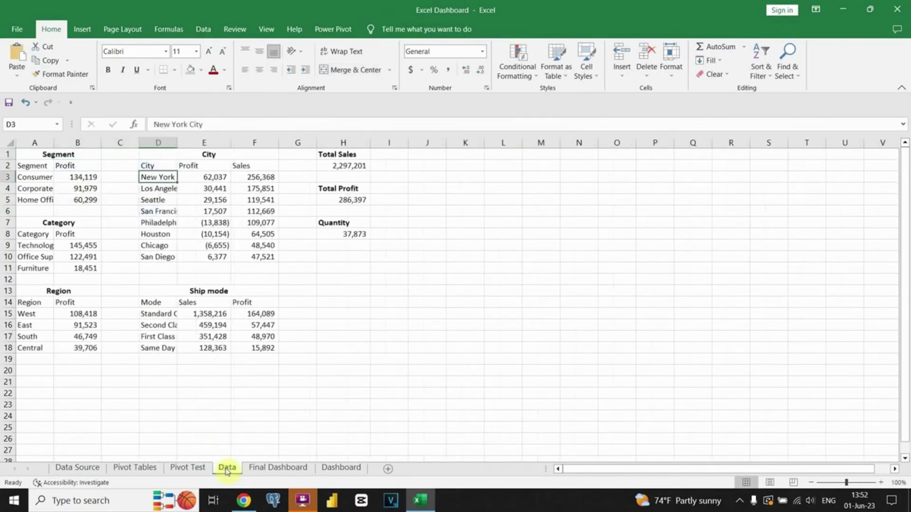
pyautogui.moveTo(26, 165); pyautogui.dragTo(89, 200)
pyautogui.doubleClick(51, 140)
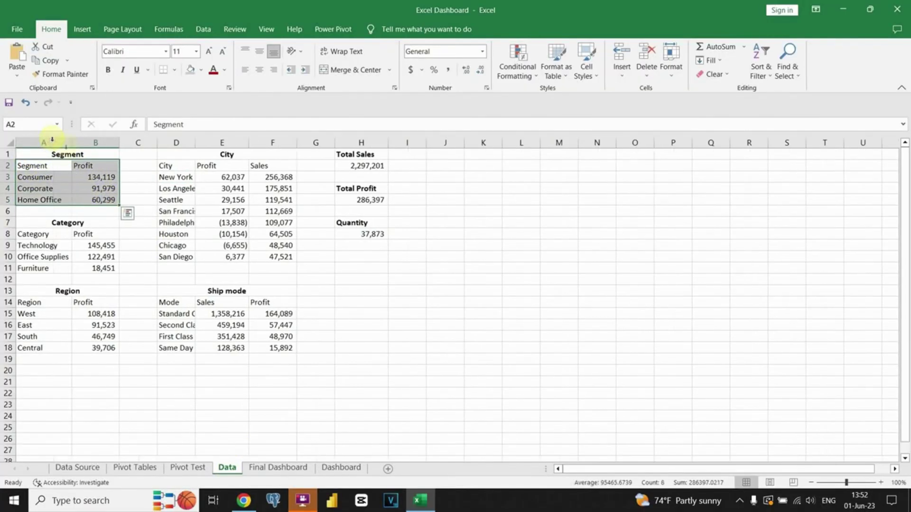
pyautogui.click(85, 177)
pyautogui.moveTo(59, 154); pyautogui.dragTo(95, 199)
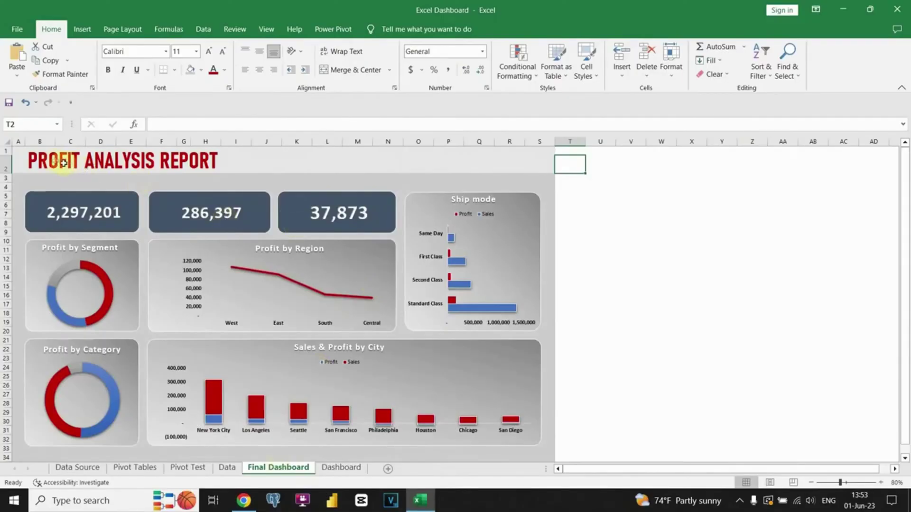
# - Examine the title banner, background and chart layout of the Final Dashboard sheet as a reference
pyautogui.click(53, 161)
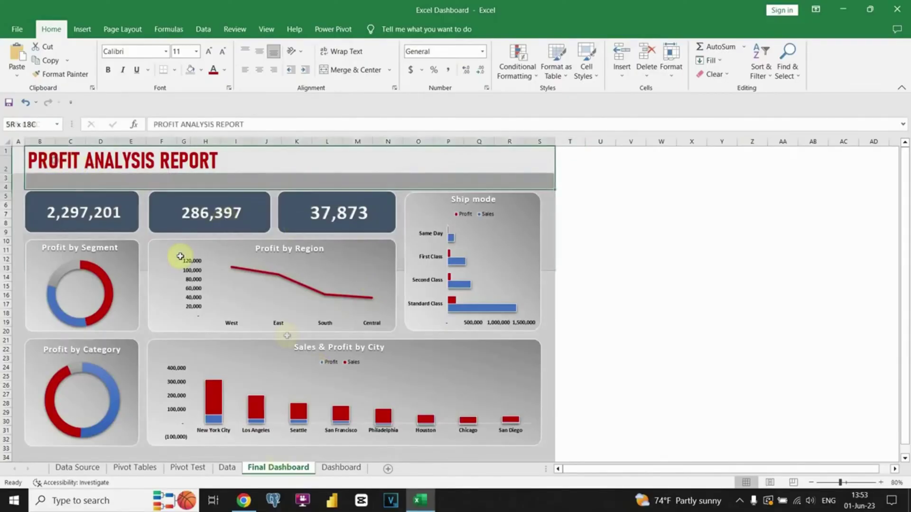
pyautogui.click(583, 212)
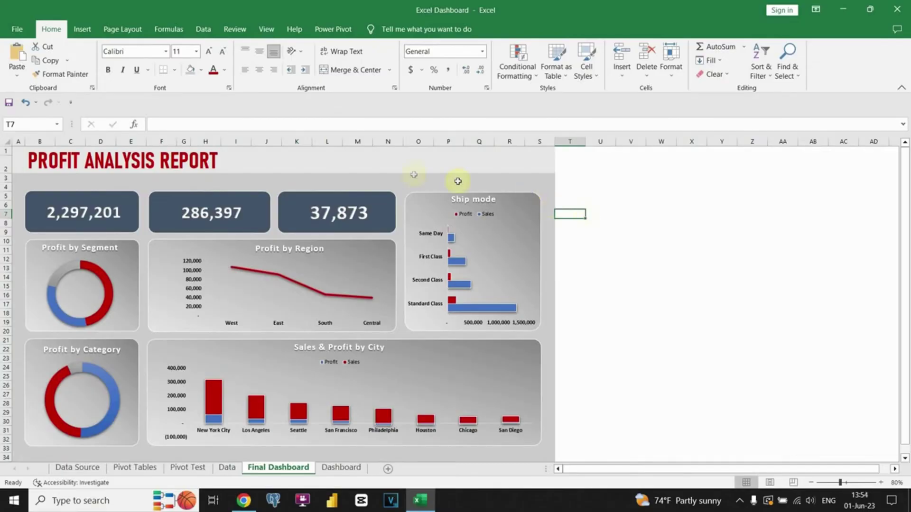
pyautogui.click(401, 162)
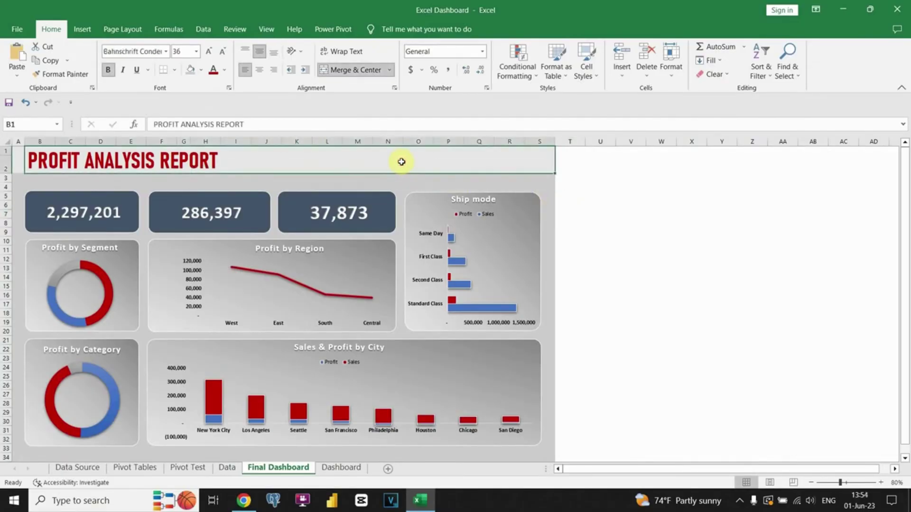
pyautogui.click(409, 196)
pyautogui.click(387, 180)
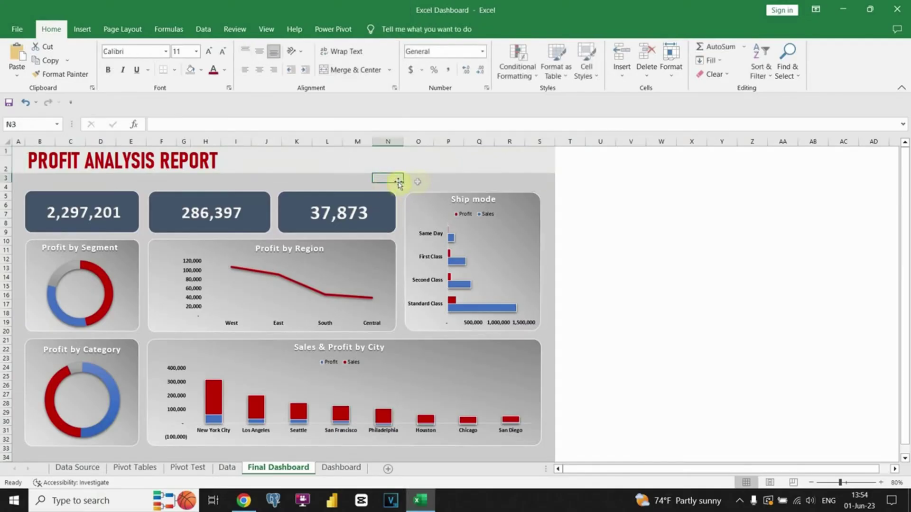
pyautogui.click(588, 214)
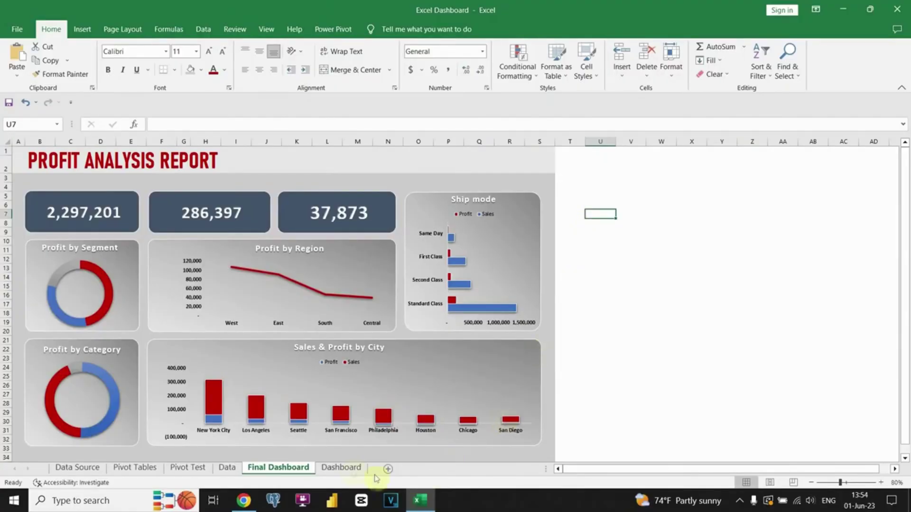
# - Merge and center cells B1:Q2 on the Dashboard sheet for a title banner
pyautogui.click(349, 470)
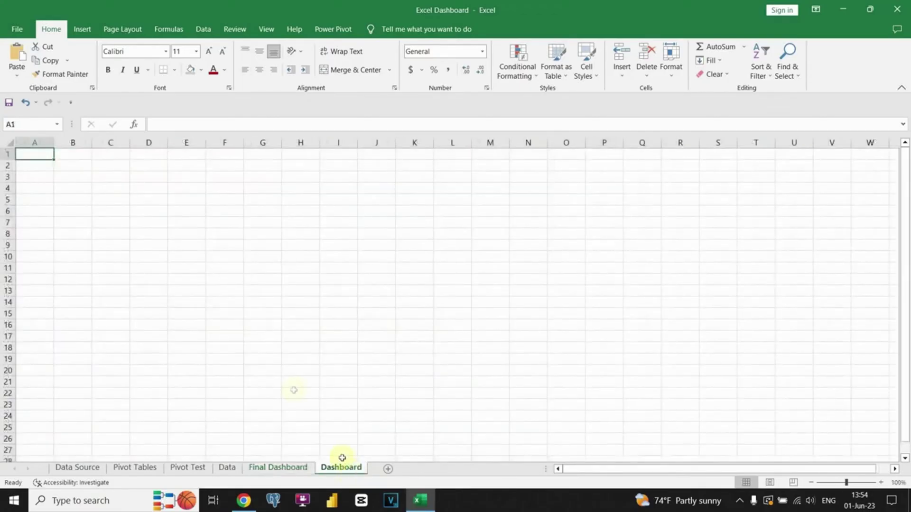
pyautogui.moveTo(31, 155); pyautogui.dragTo(631, 161)
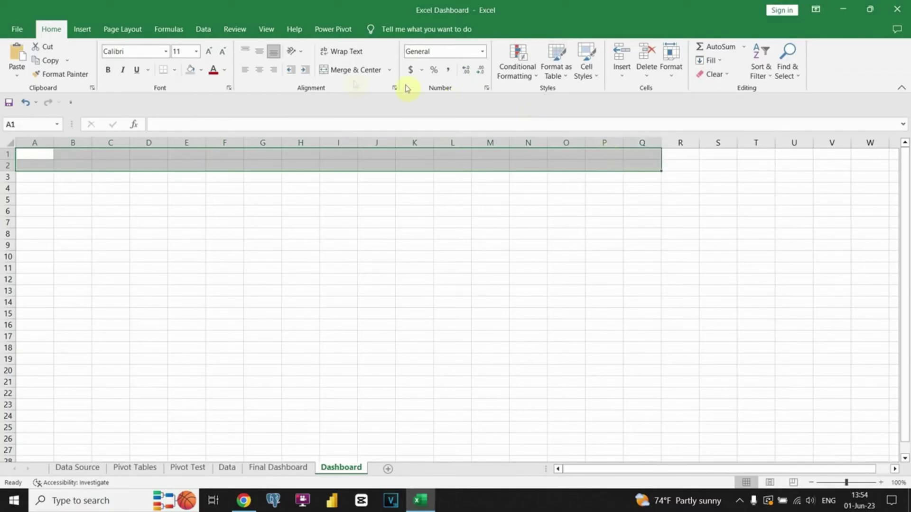
pyautogui.click(348, 70)
pyautogui.click(362, 75)
pyautogui.moveTo(72, 156); pyautogui.dragTo(653, 162)
pyautogui.click(354, 71)
# - Narrow column A and fill A1:Q2 of the Dashboard sheet with light gray
pyautogui.moveTo(53, 143); pyautogui.dragTo(624, 161)
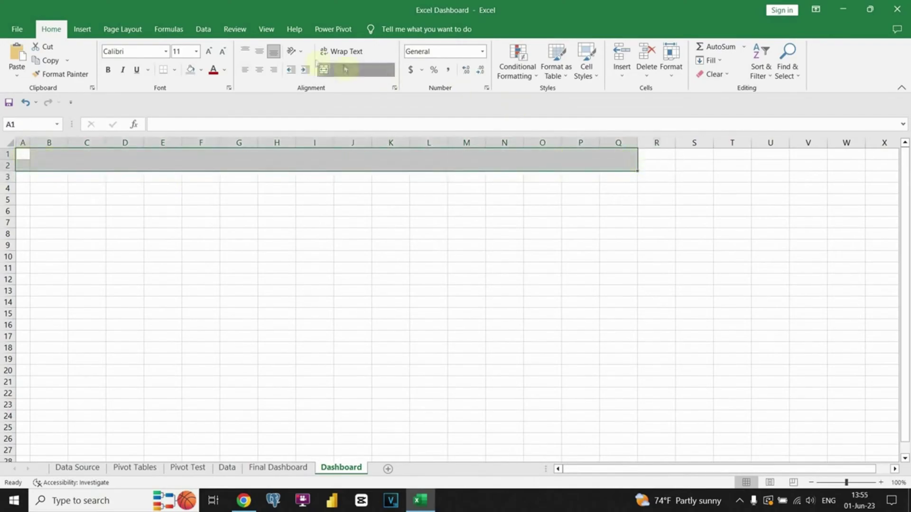
pyautogui.click(200, 71)
pyautogui.click(209, 103)
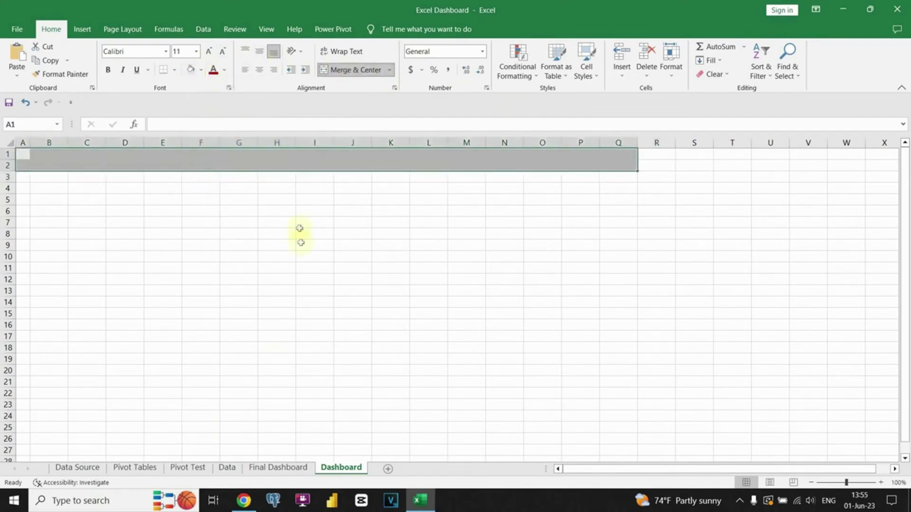
# - Extend the merged title banner to B1:S2 and left-align it
pyautogui.click(276, 176)
pyautogui.moveTo(97, 161); pyautogui.dragTo(677, 164)
pyautogui.click(352, 71)
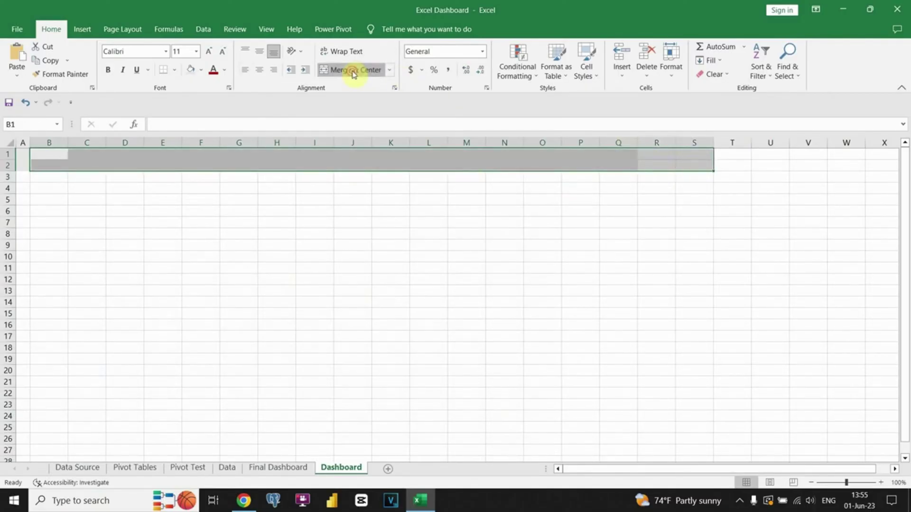
pyautogui.click(245, 70)
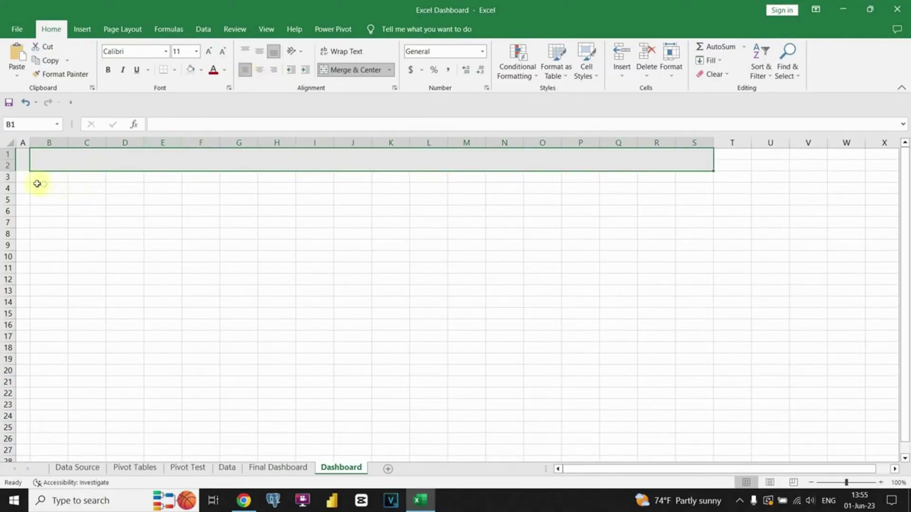
# - Fill the dashboard body A3:S28 with Light Gray, Background 2, Darker 25%
pyautogui.moveTo(22, 177); pyautogui.dragTo(680, 458)
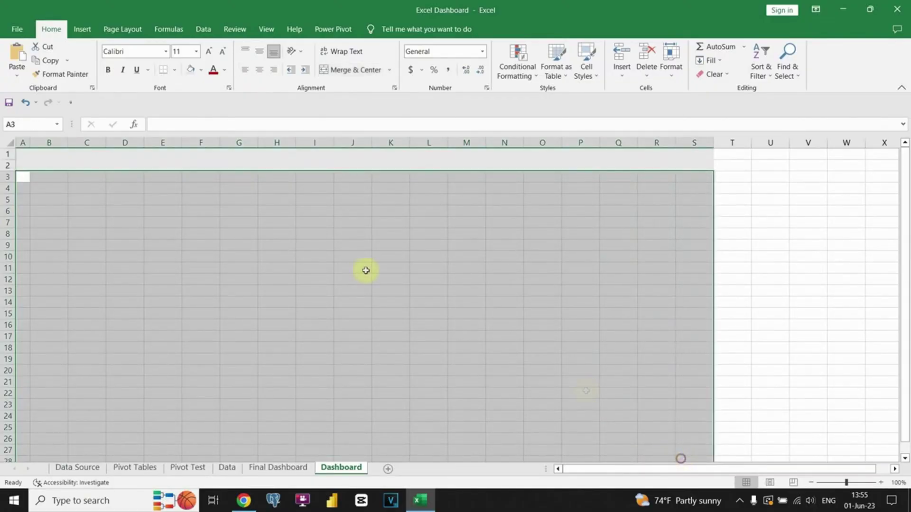
pyautogui.click(201, 71)
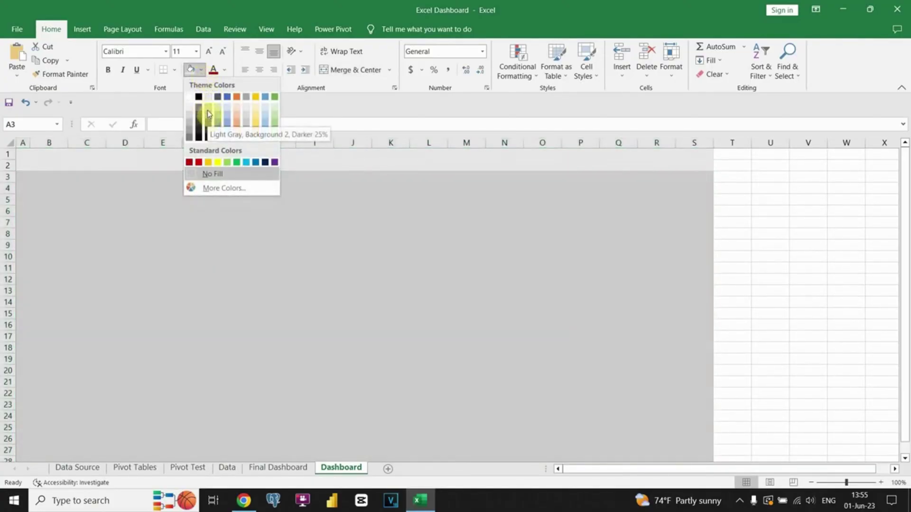
pyautogui.click(208, 114)
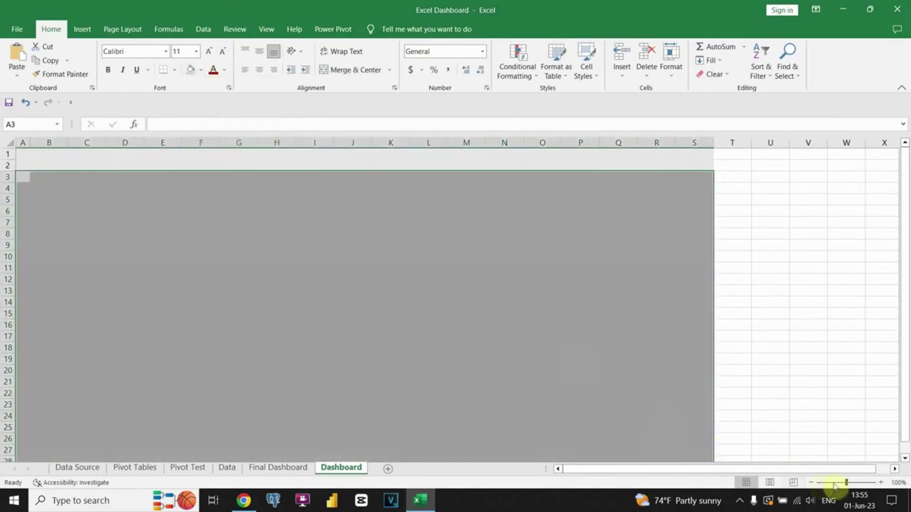
# - Zoom the sheet out to 80% and copy the gray body formatting down to A29:S35 with Format Painter
pyautogui.click(812, 483)
pyautogui.click(811, 483)
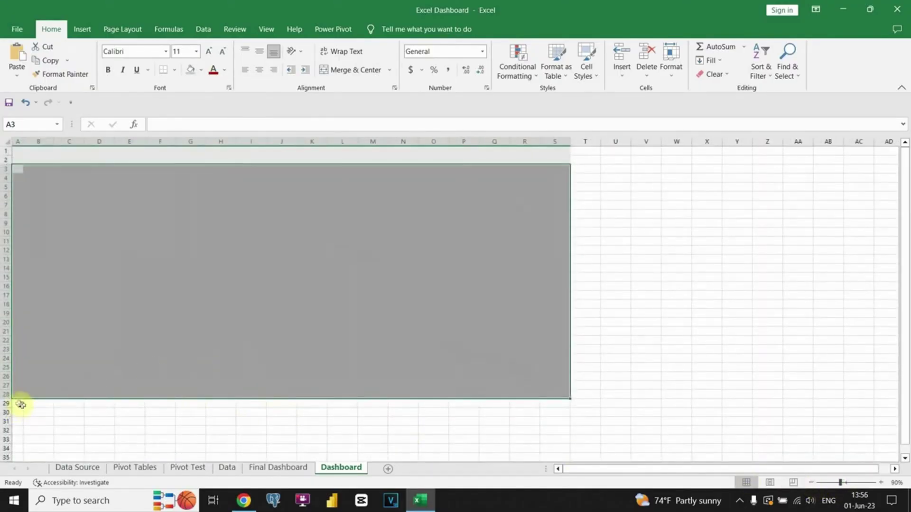
pyautogui.click(22, 388)
pyautogui.click(61, 75)
pyautogui.moveTo(19, 403); pyautogui.dragTo(549, 455)
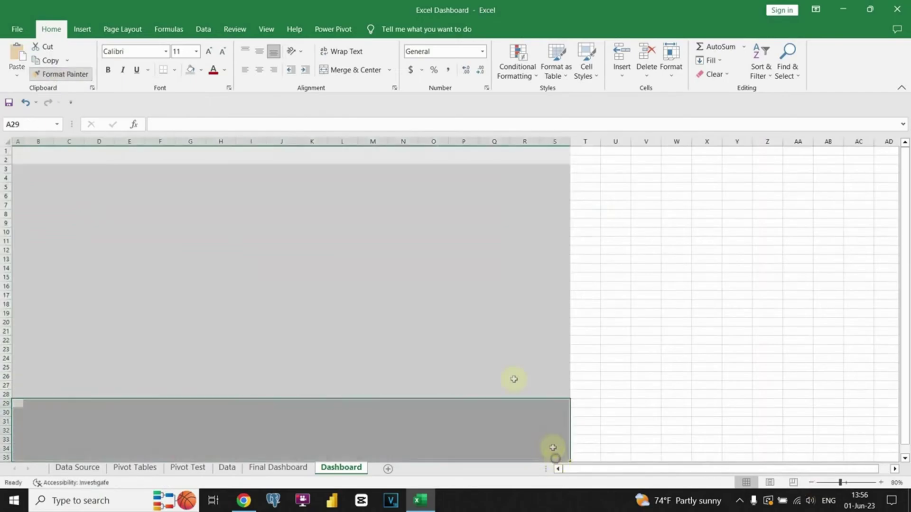
pyautogui.click(60, 205)
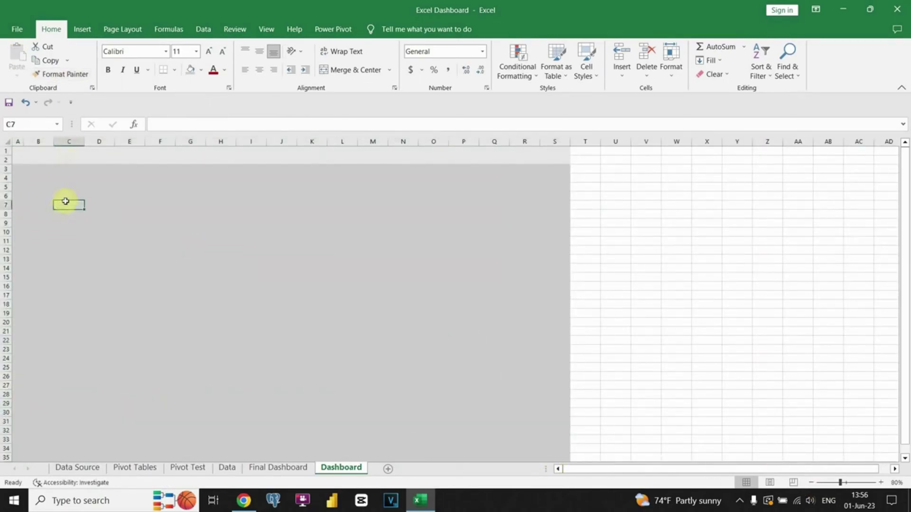
# - Insert a rounded rectangle about 1.77" high and 3.04" wide over D5:I14 and reduce its corner rounding
pyautogui.click(81, 29)
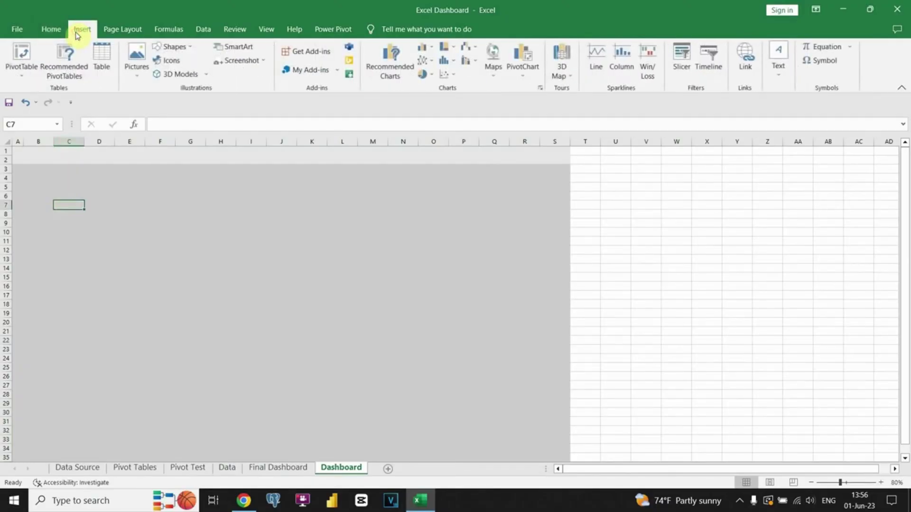
pyautogui.click(174, 47)
pyautogui.click(209, 78)
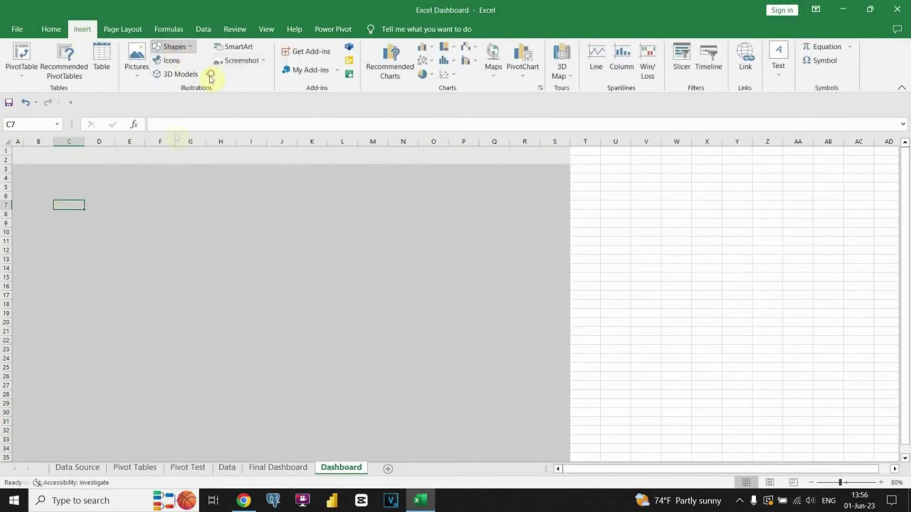
pyautogui.moveTo(111, 188); pyautogui.dragTo(250, 269)
pyautogui.click(123, 191)
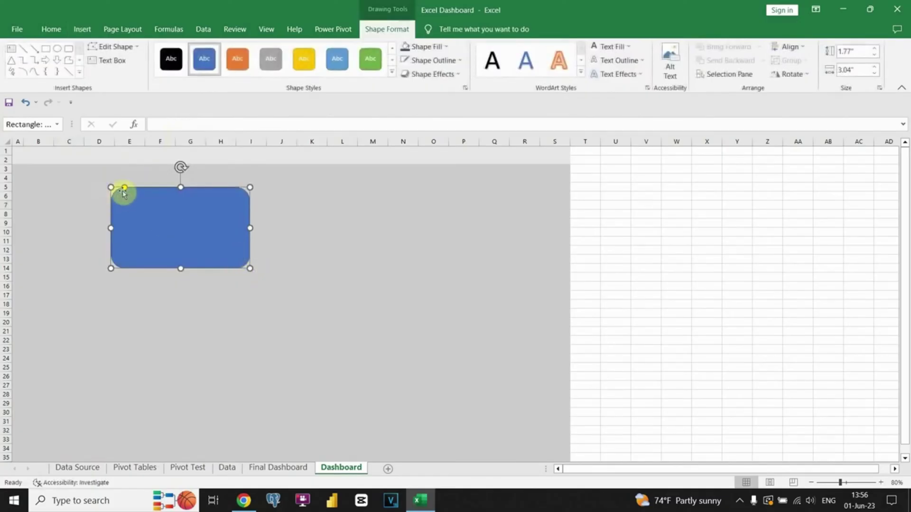
pyautogui.moveTo(124, 191); pyautogui.dragTo(117, 190)
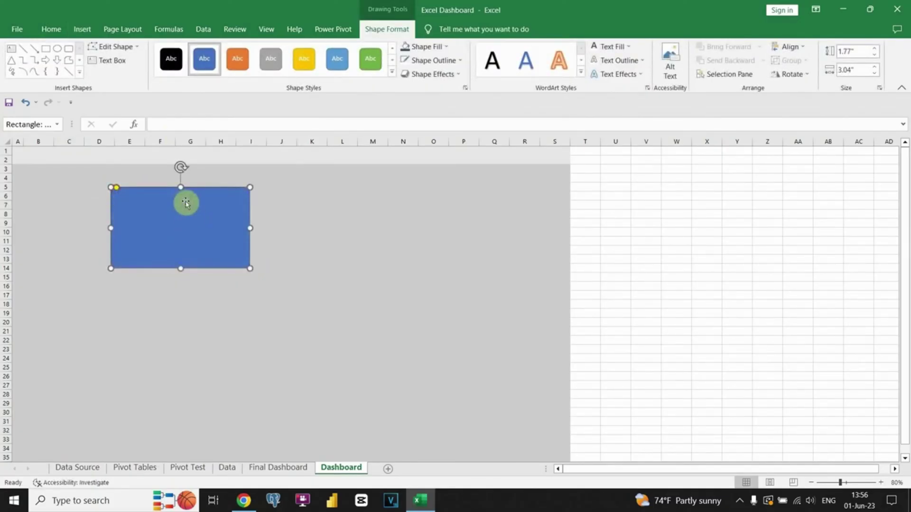
# - Fill the rounded rectangle with light gray
pyautogui.click(444, 47)
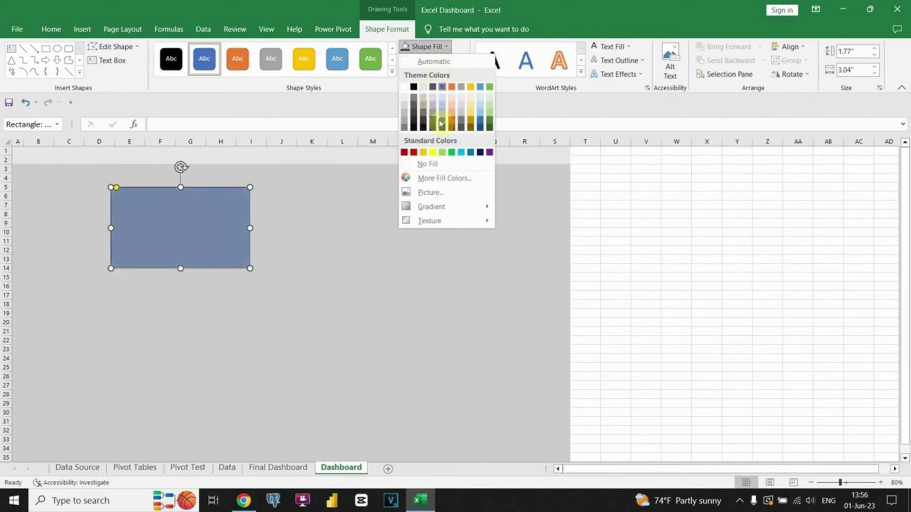
pyautogui.click(423, 88)
pyautogui.click(308, 218)
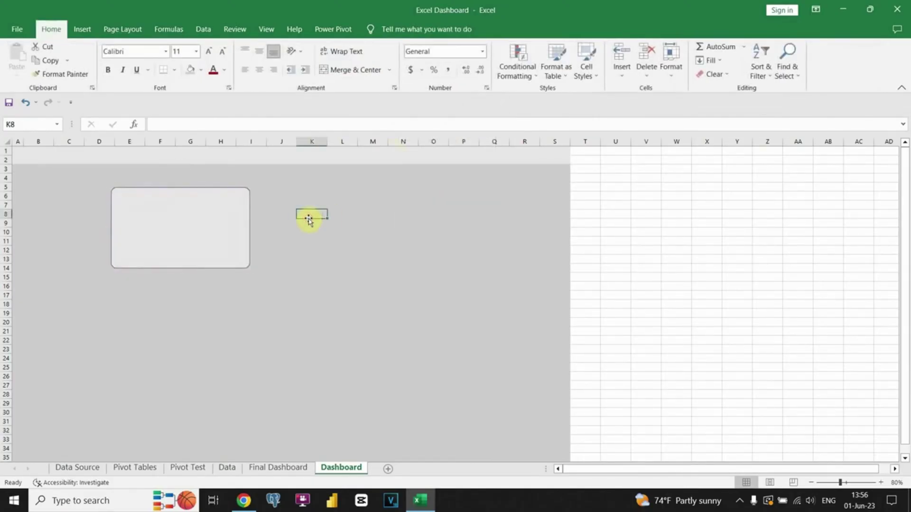
# - Apply a gradient variation to the rounded rectangle's fill, darkest in the upper-right corner
pyautogui.click(233, 214)
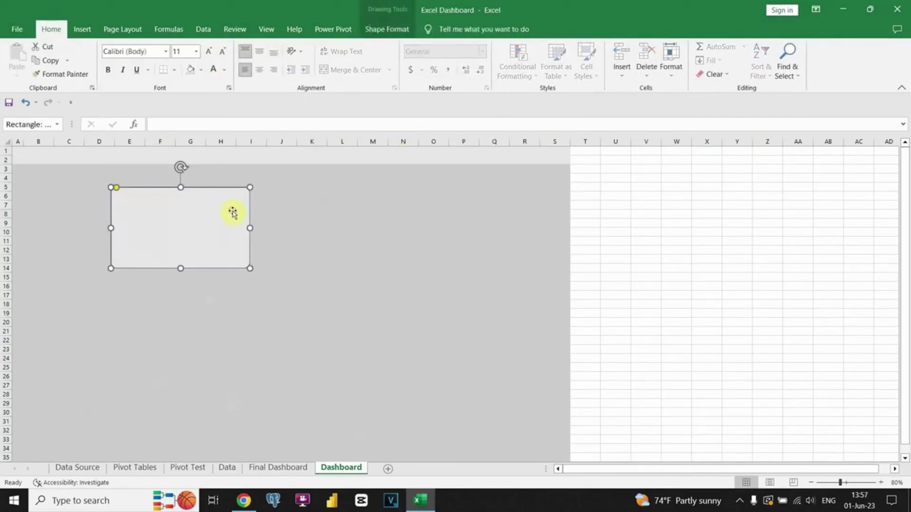
pyautogui.click(387, 29)
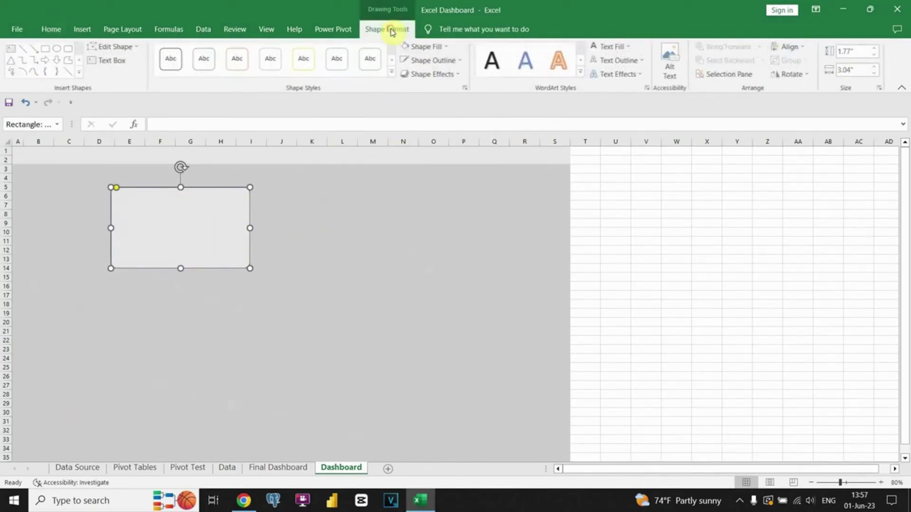
pyautogui.click(429, 46)
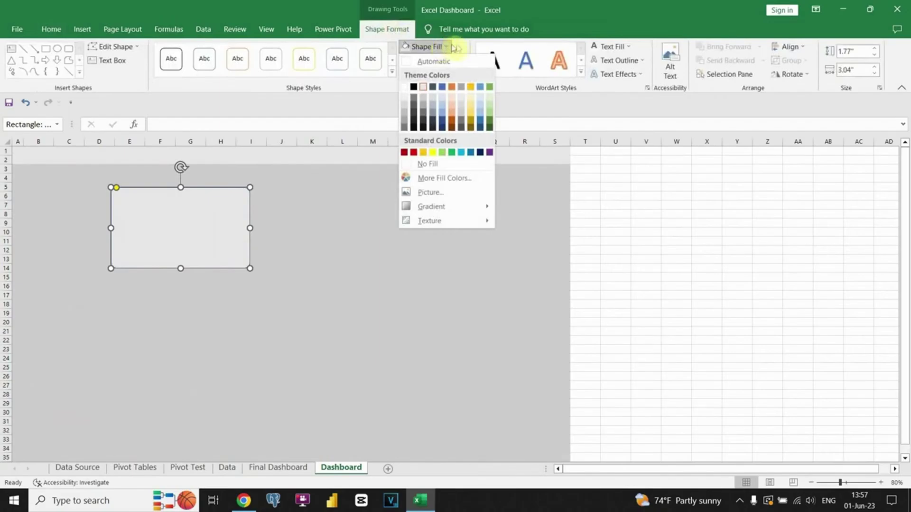
pyautogui.moveTo(458, 207)
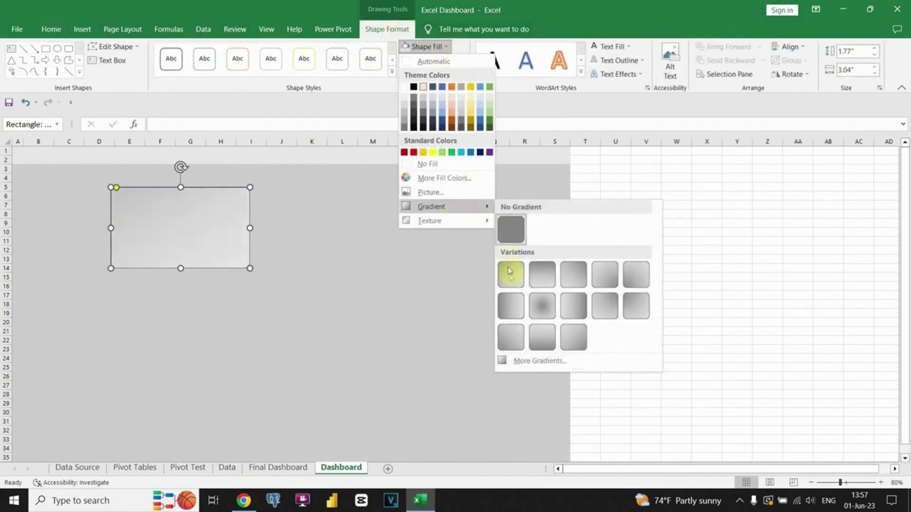
pyautogui.click(574, 276)
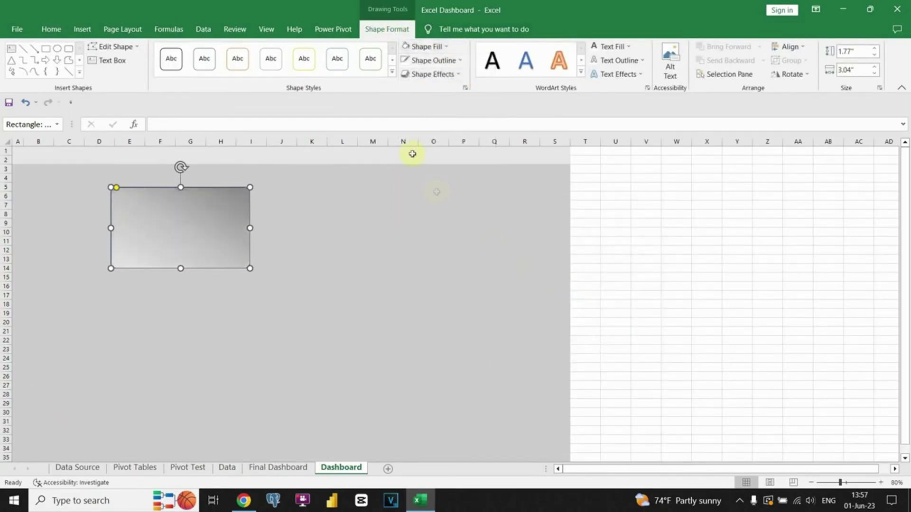
# - Give the rounded rectangle a white outline
pyautogui.click(449, 60)
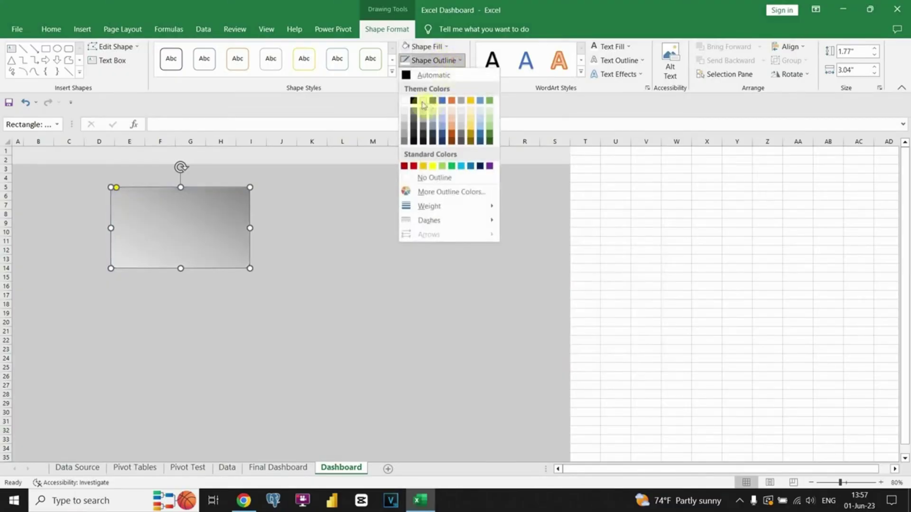
pyautogui.click(404, 100)
pyautogui.click(303, 232)
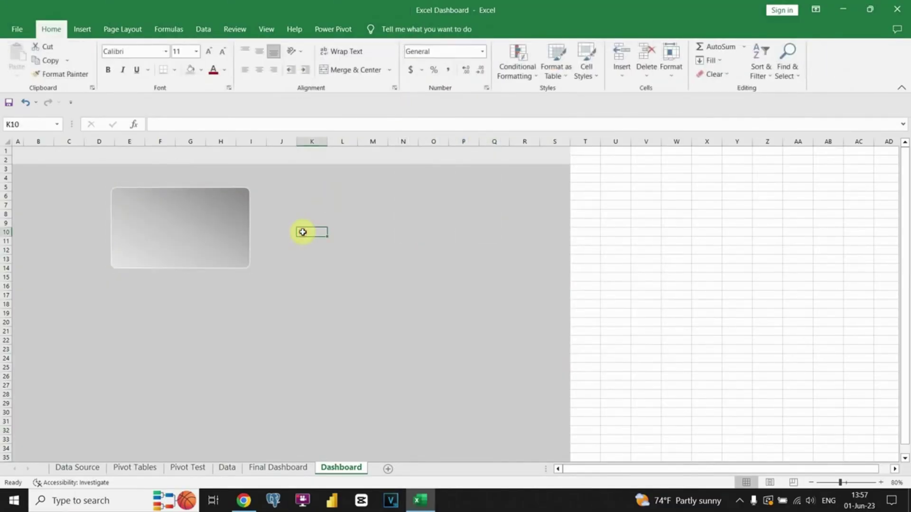
# - Move the rounded rectangle to the dashboard's lower-left corner and resize it to about 2.23" high, covering B21:E32
pyautogui.click(217, 211)
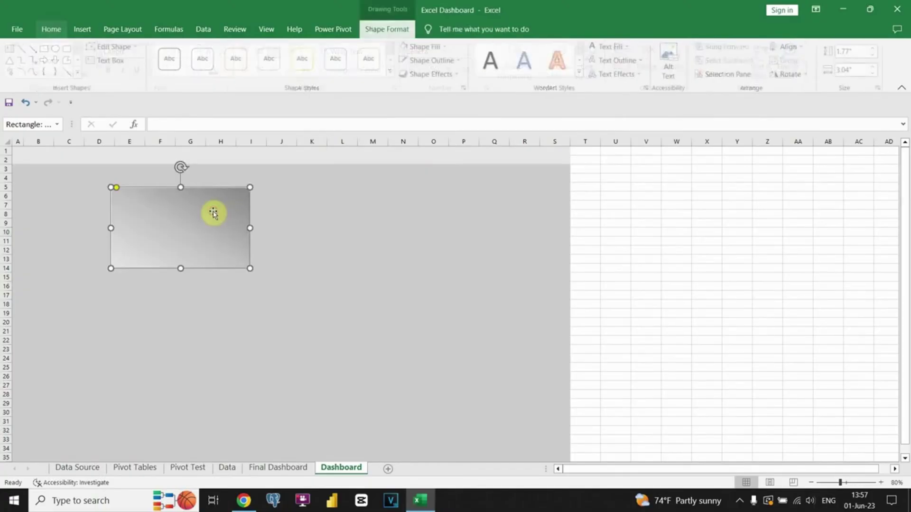
pyautogui.moveTo(208, 199); pyautogui.dragTo(98, 329)
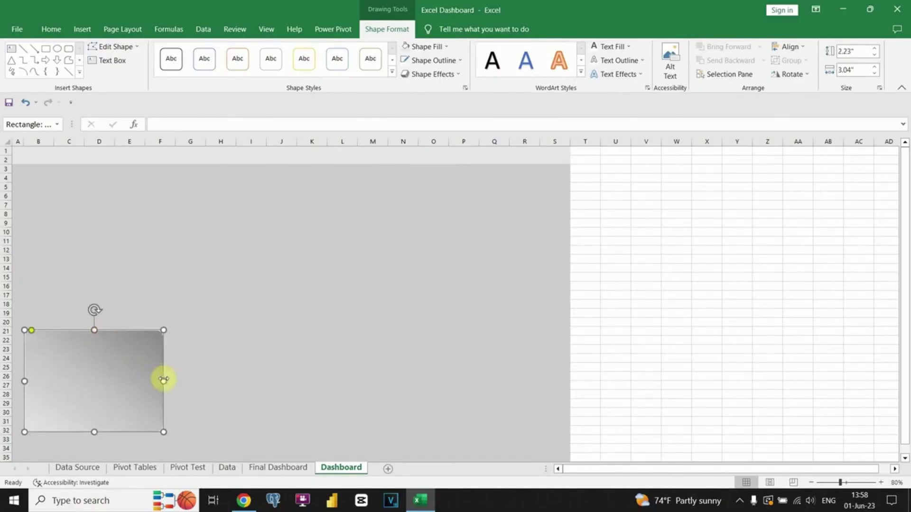
pyautogui.moveTo(163, 378); pyautogui.dragTo(132, 378)
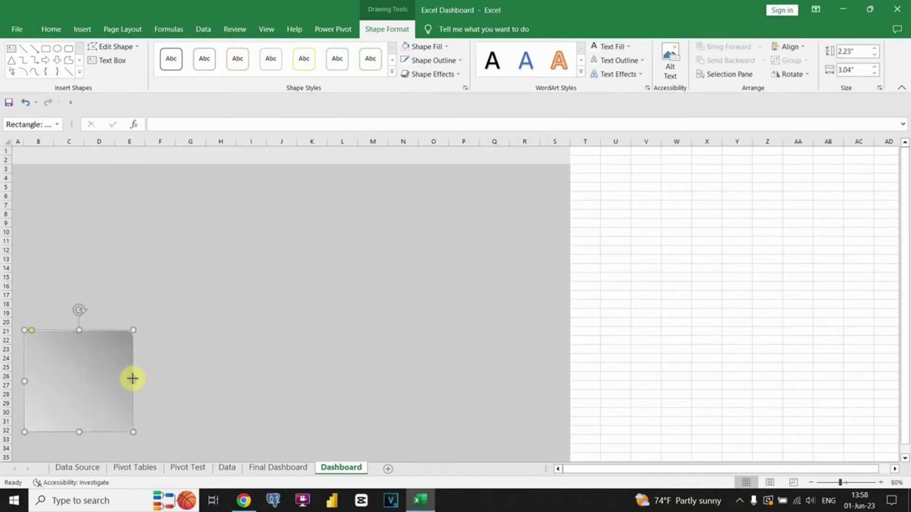
# - Duplicate the lower-left panel, place the copy beside it, and widen it to cover about F21:S32
pyautogui.hotkey('ctrl', 'd')
pyautogui.moveTo(132, 350); pyautogui.dragTo(228, 351)
pyautogui.moveTo(250, 381); pyautogui.dragTo(560, 382)
# - Duplicate a panel and place the copy at the dashboard's upper right, stretching it to cover about O4:S20
pyautogui.click(102, 351)
pyautogui.hotkey('ctrl', 'd')
pyautogui.moveTo(101, 352); pyautogui.dragTo(506, 229)
pyautogui.press('Escape')
pyautogui.click(494, 236)
pyautogui.moveTo(504, 283); pyautogui.dragTo(508, 321)
# - Place another panel copy above the lower-left panel and resize it to cover about B10:E20
pyautogui.moveTo(450, 248); pyautogui.dragTo(338, 226)
pyautogui.moveTo(339, 180); pyautogui.dragTo(94, 248)
pyautogui.moveTo(94, 312); pyautogui.dragTo(94, 322)
pyautogui.moveTo(164, 273); pyautogui.dragTo(133, 278)
# - Size the middle panel to cover about F10:N19, between the left panel and the upper-right panel
pyautogui.click(274, 281)
pyautogui.moveTo(269, 279); pyautogui.dragTo(144, 282)
pyautogui.moveTo(275, 237); pyautogui.dragTo(273, 229)
pyautogui.click(312, 214)
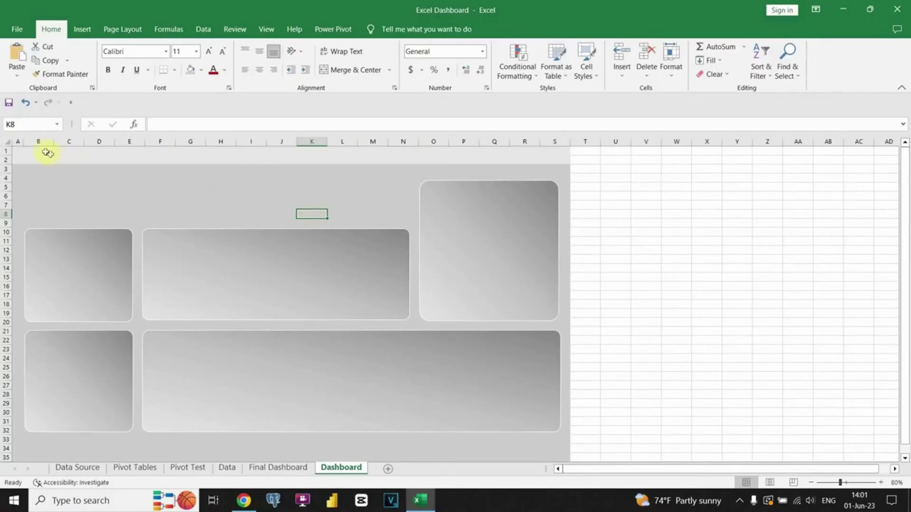
# - Enter the title PROFIT ANALYSIS REPORT in the merged banner cell B1, in Bahnschrift Condensed at size 36
pyautogui.click(45, 152)
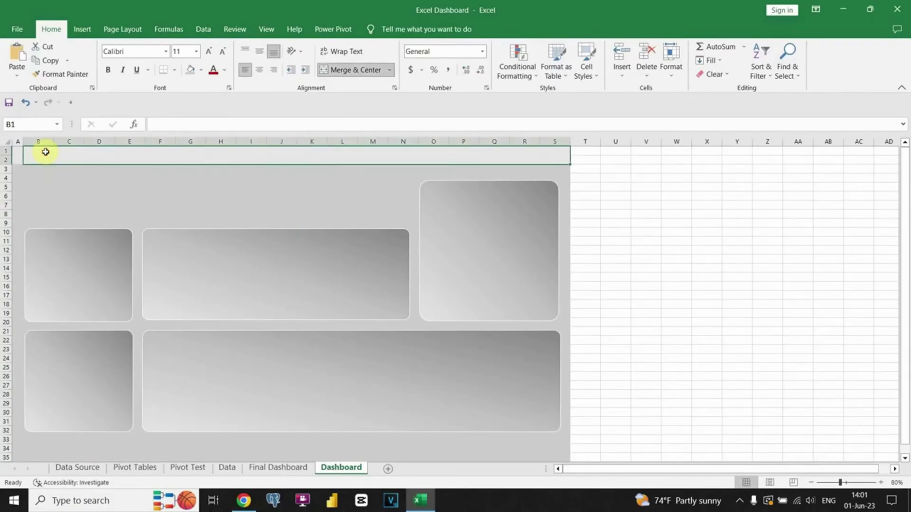
pyautogui.click(165, 52)
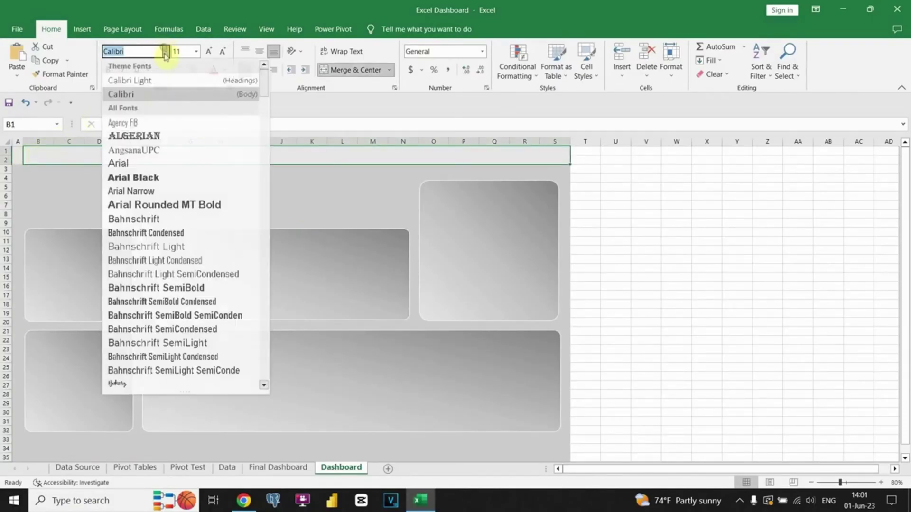
pyautogui.click(163, 233)
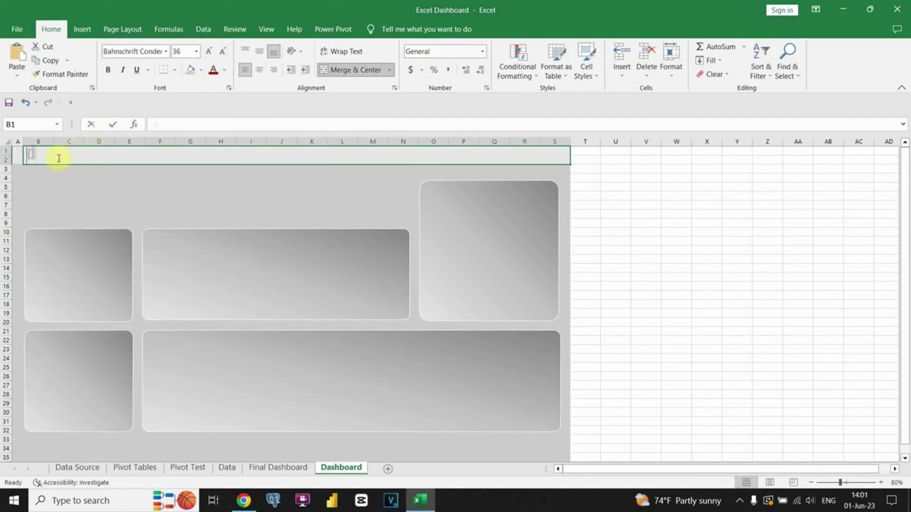
pyautogui.write('PROFIT ANALYSIS REPORT')
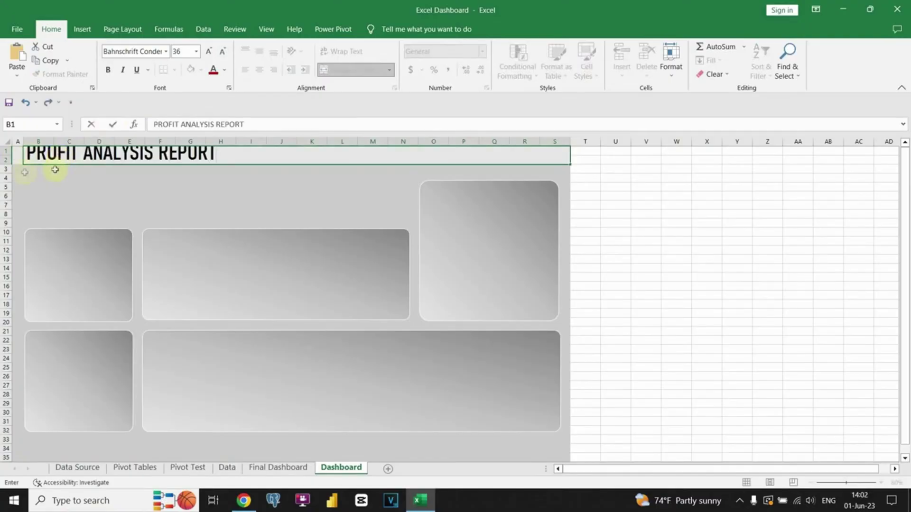
# - Color the banner title dark red and increase the height of row 2 to fit the text
pyautogui.tripleClick(88, 152)
pyautogui.click(122, 131)
pyautogui.moveTo(7, 165); pyautogui.dragTo(6, 166)
pyautogui.moveTo(6, 172); pyautogui.dragTo(6, 171)
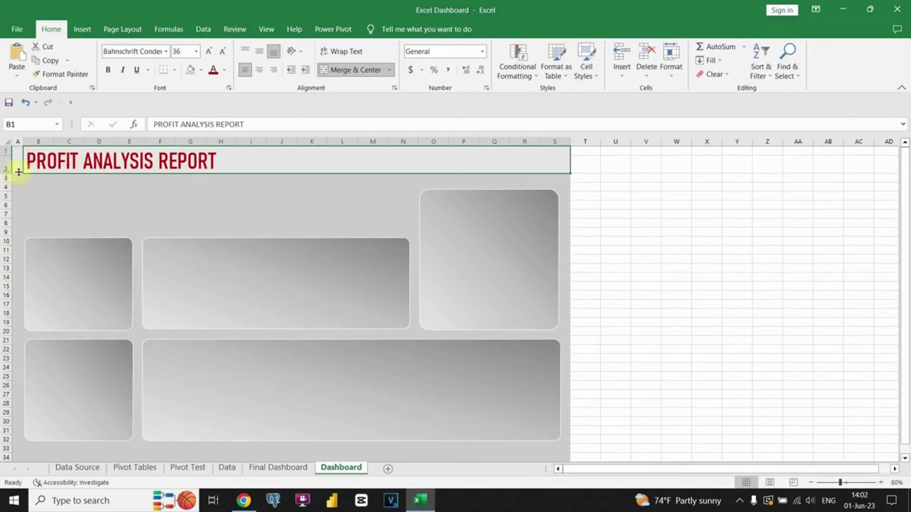
# - Center the banner title vertically and toggle its bold formatting
pyautogui.click(157, 192)
pyautogui.click(142, 163)
pyautogui.click(260, 52)
pyautogui.click(109, 70)
pyautogui.click(88, 201)
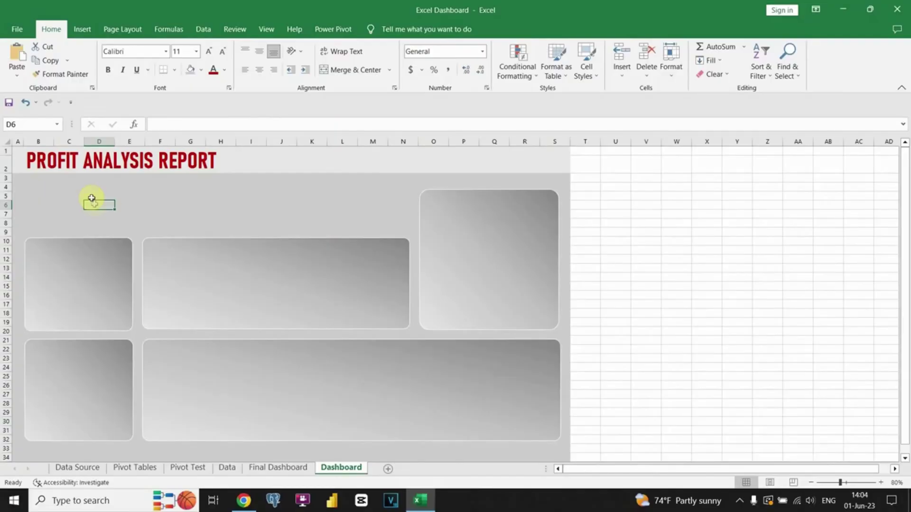
# - Examine the Total Sales, Total Profit and Quantity figures on the Data and Pivot Tables sheets, including the Total Sales formula
pyautogui.click(226, 468)
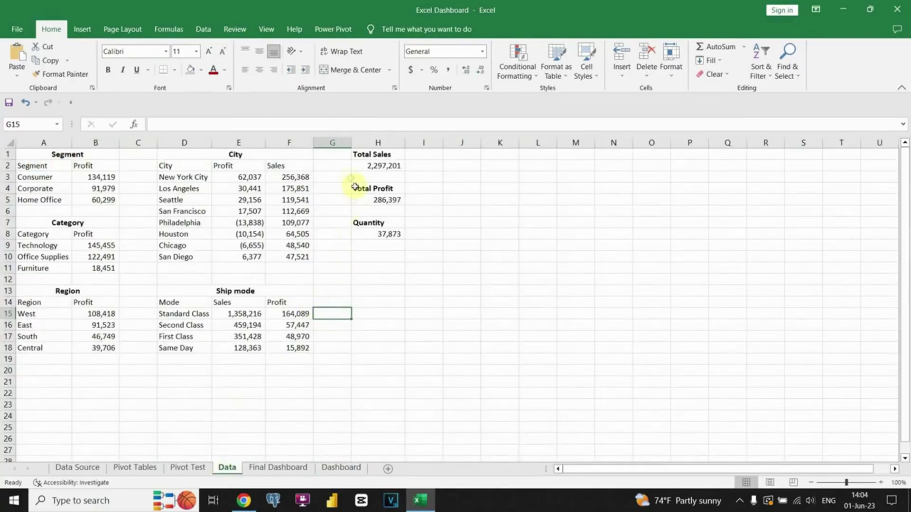
pyautogui.moveTo(357, 152); pyautogui.dragTo(385, 243)
pyautogui.click(416, 198)
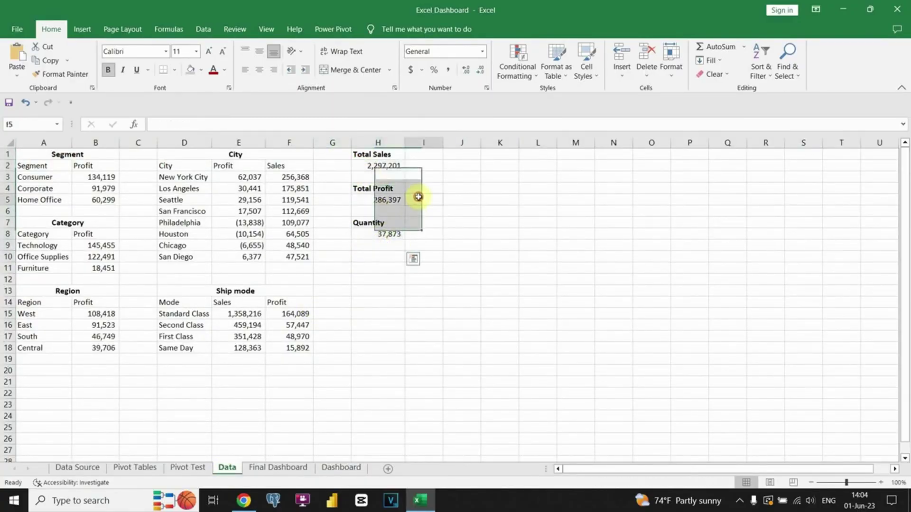
pyautogui.click(378, 165)
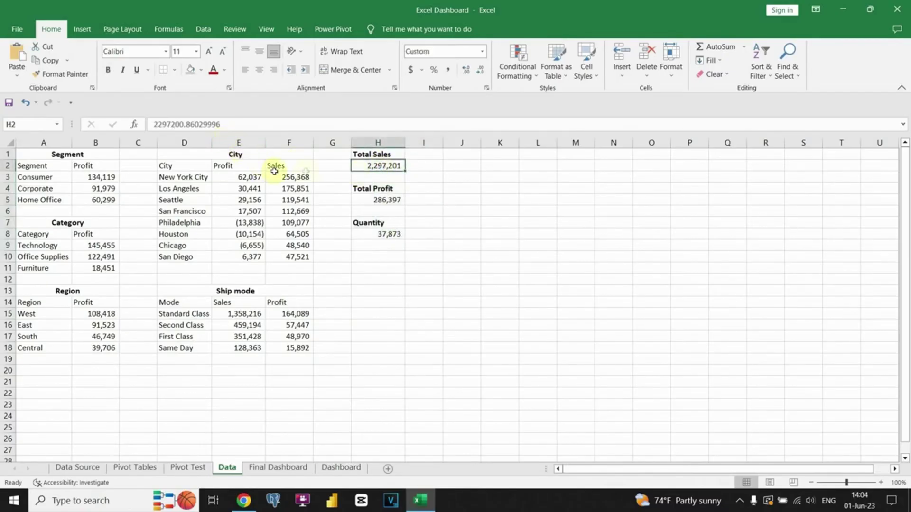
pyautogui.click(146, 470)
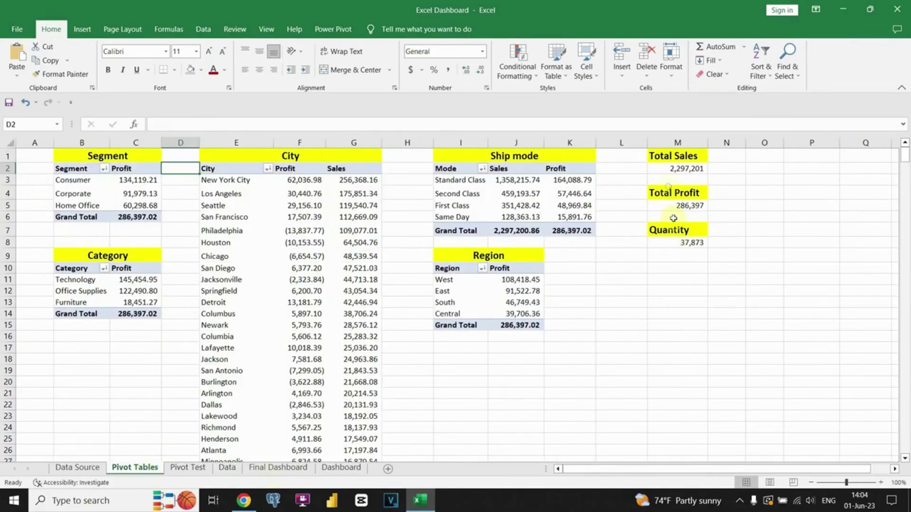
pyautogui.moveTo(674, 156); pyautogui.dragTo(686, 245)
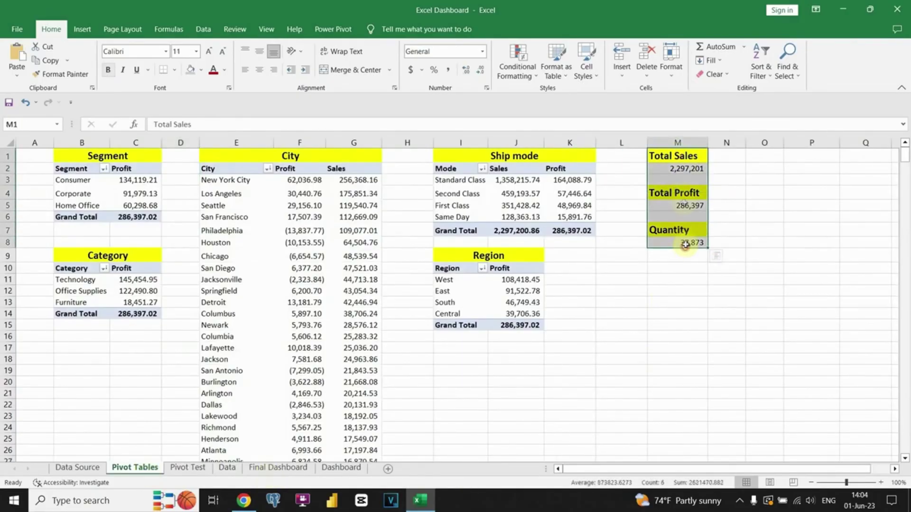
pyautogui.click(680, 167)
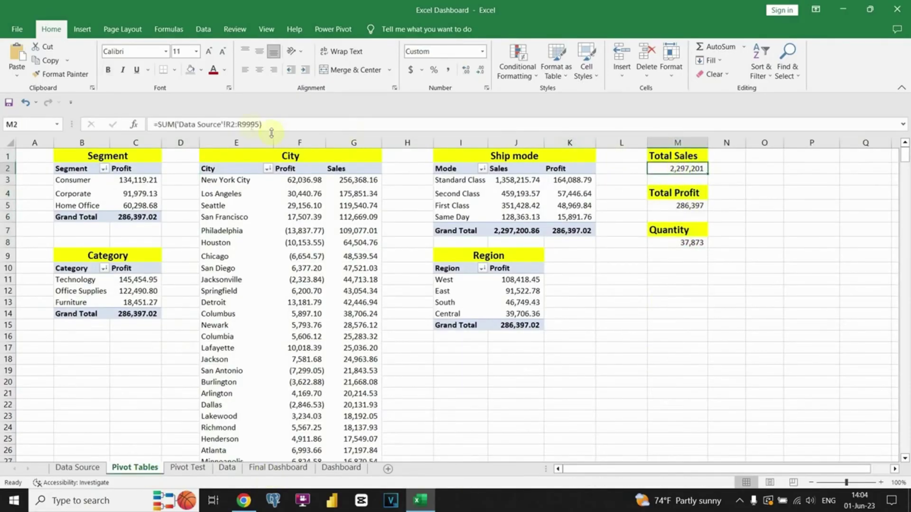
pyautogui.tripleClick(242, 124)
pyautogui.click(247, 124)
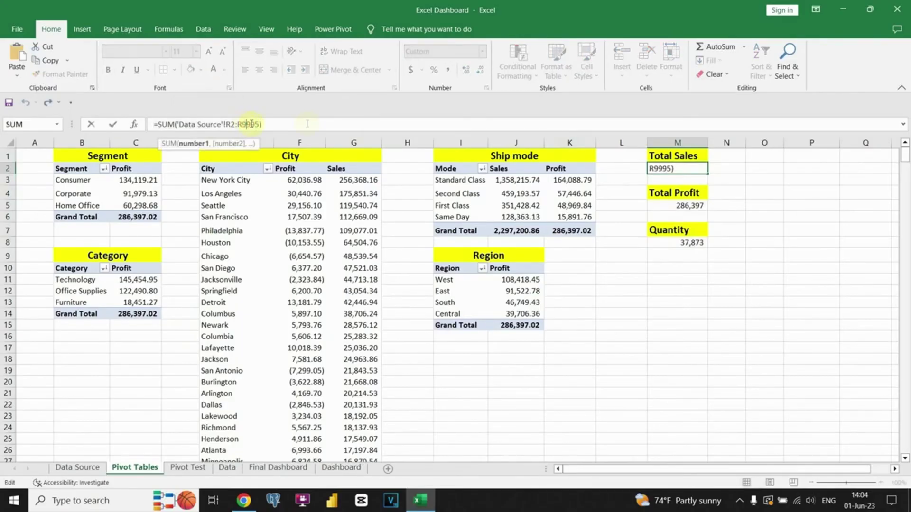
pyautogui.press('Escape')
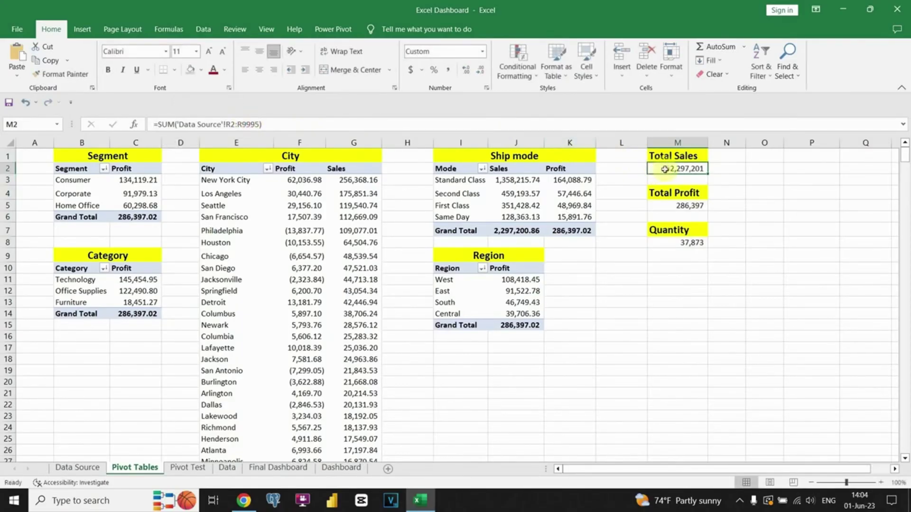
# - Re-enter the Total Sales formula in Pivot Tables cell M2 as =SUM('Data Source'!R2:R9995)
pyautogui.press('Delete')
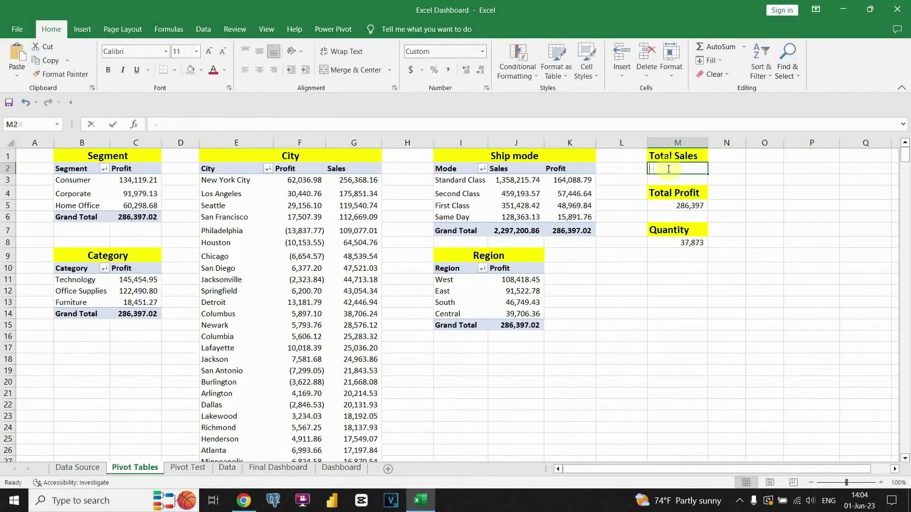
pyautogui.write('=SUM(')
pyautogui.click(77, 467)
pyautogui.moveTo(579, 468); pyautogui.dragTo(788, 483)
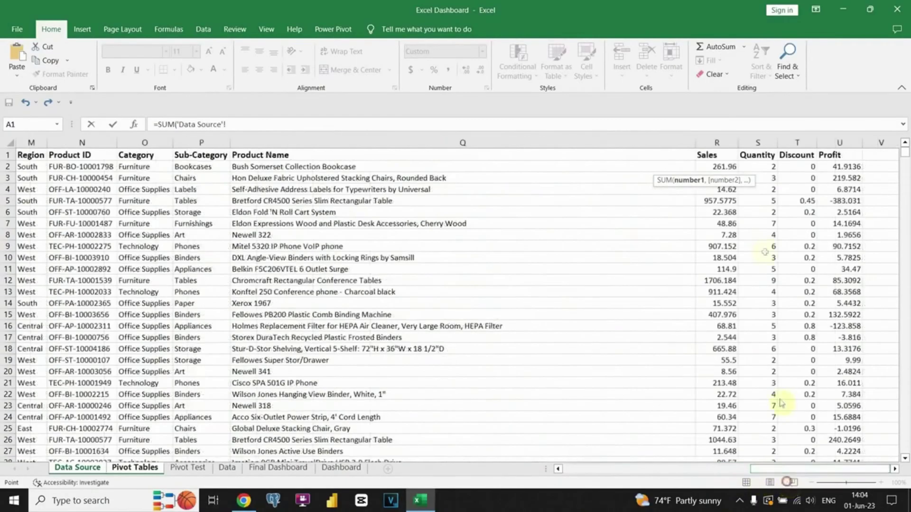
pyautogui.click(725, 167)
pyautogui.hotkey('ctrl', 'shift', 'Down')
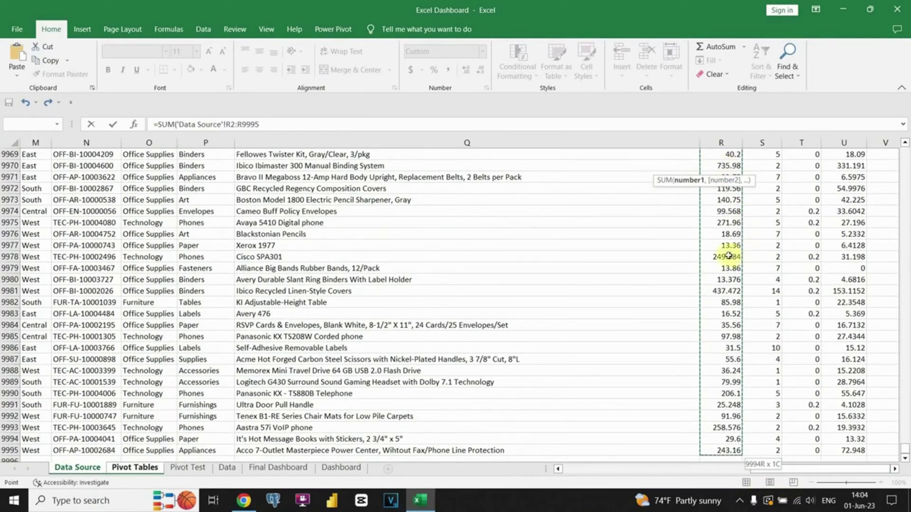
pyautogui.press('Return')
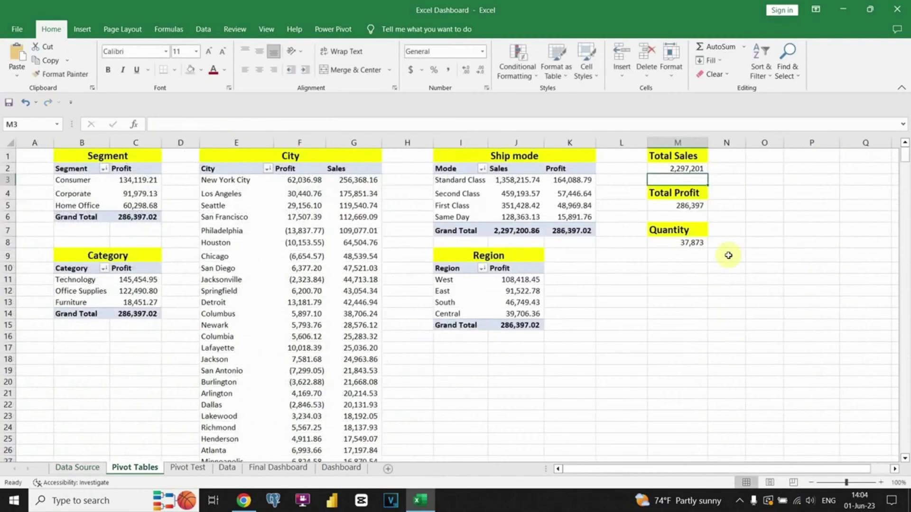
pyautogui.click(701, 169)
pyautogui.click(717, 169)
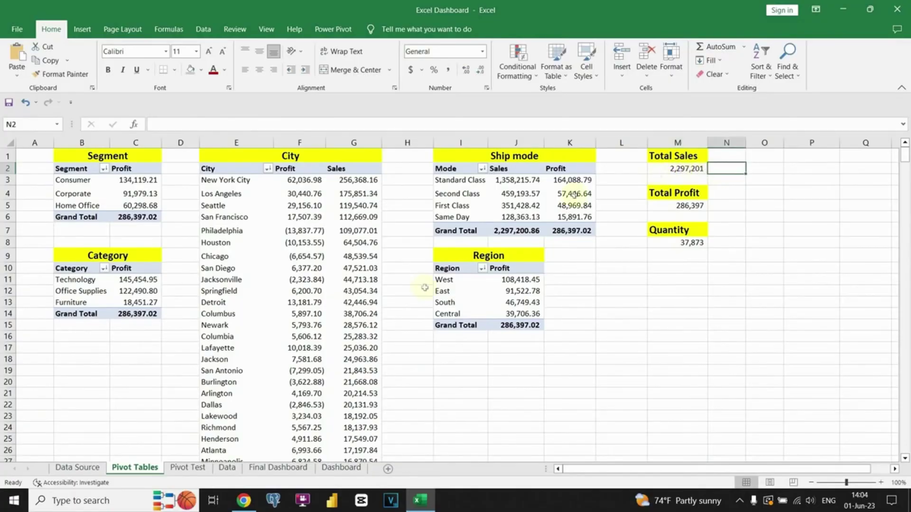
# - Insert a text box on the Dashboard sheet above the middle panel, covering about I4:L8
pyautogui.click(227, 467)
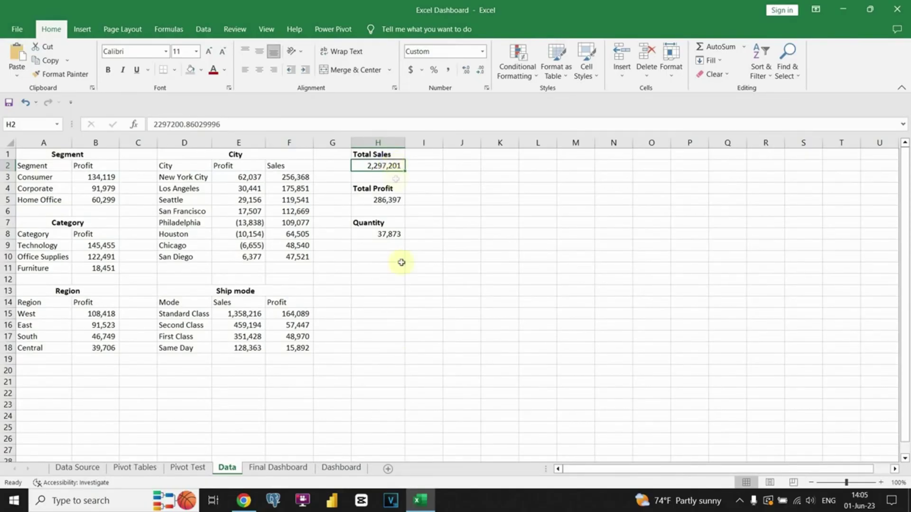
pyautogui.click(338, 468)
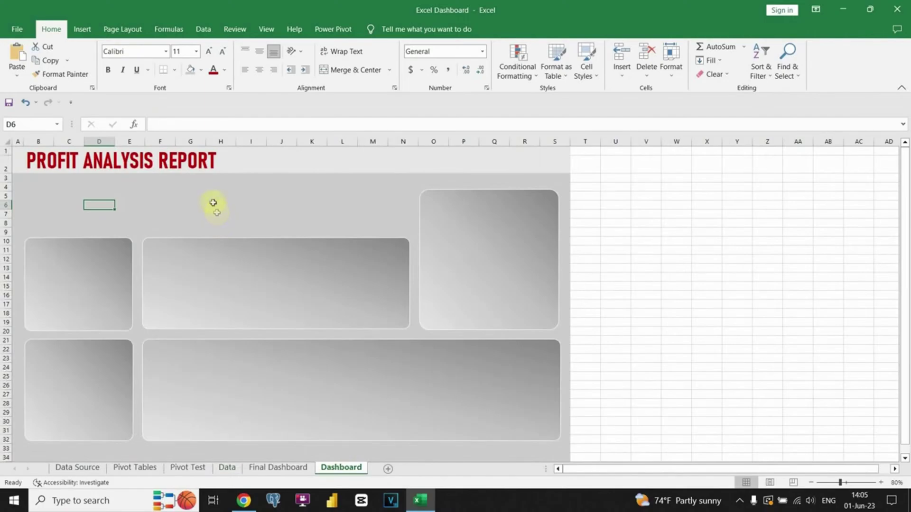
pyautogui.click(82, 29)
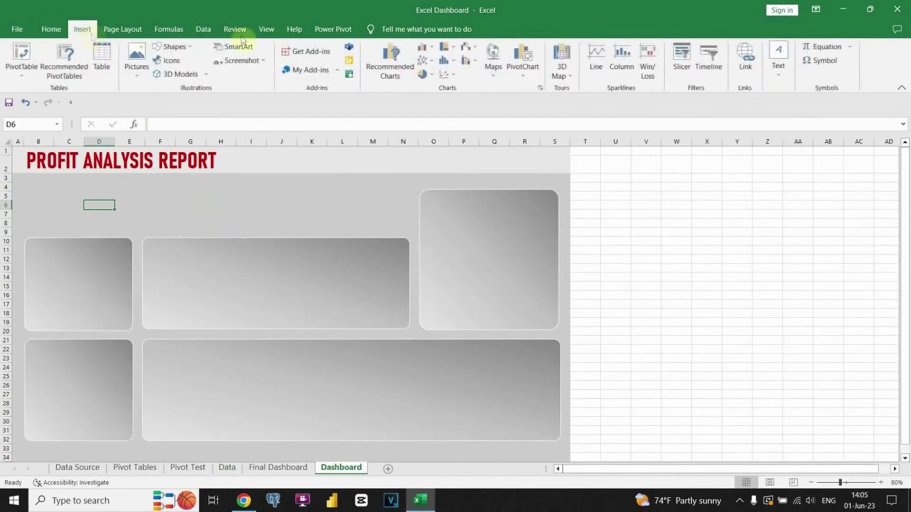
pyautogui.click(789, 63)
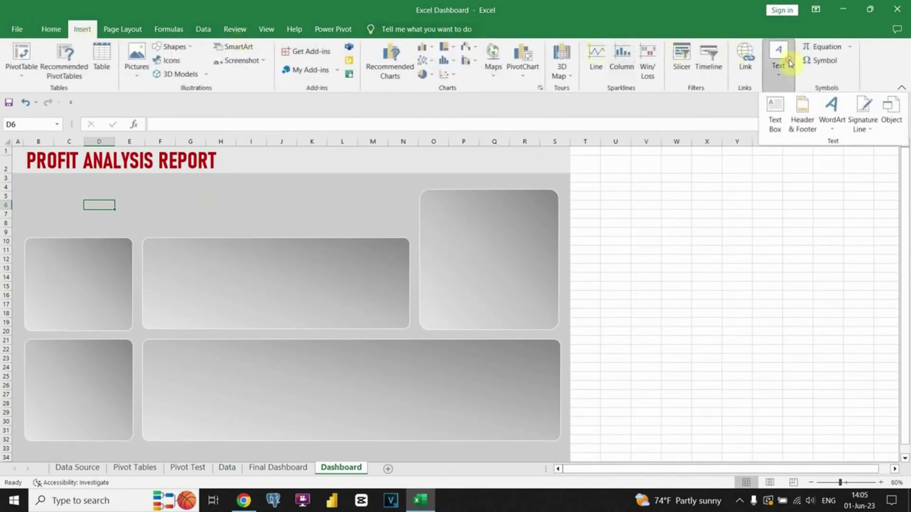
pyautogui.click(775, 119)
pyautogui.moveTo(251, 185); pyautogui.dragTo(356, 223)
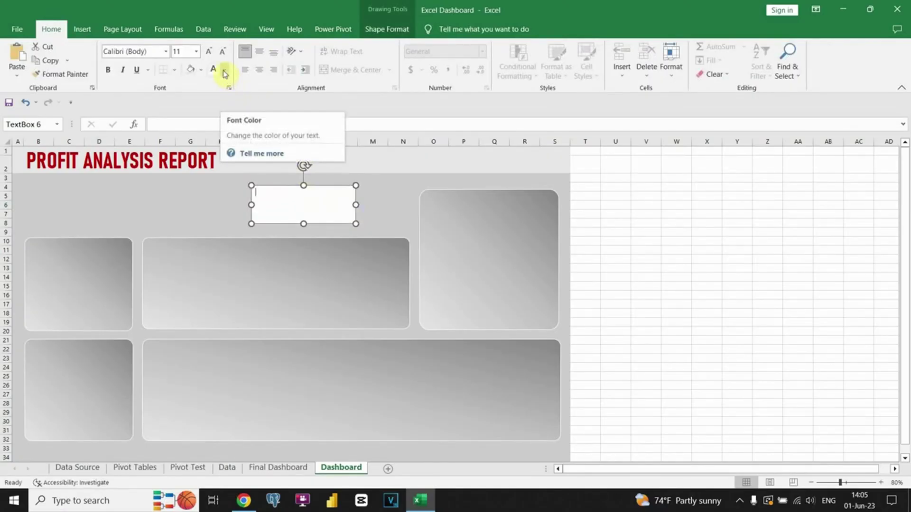
# - Fill the new text box with dark blue-gray and center its text vertically and horizontally
pyautogui.click(201, 71)
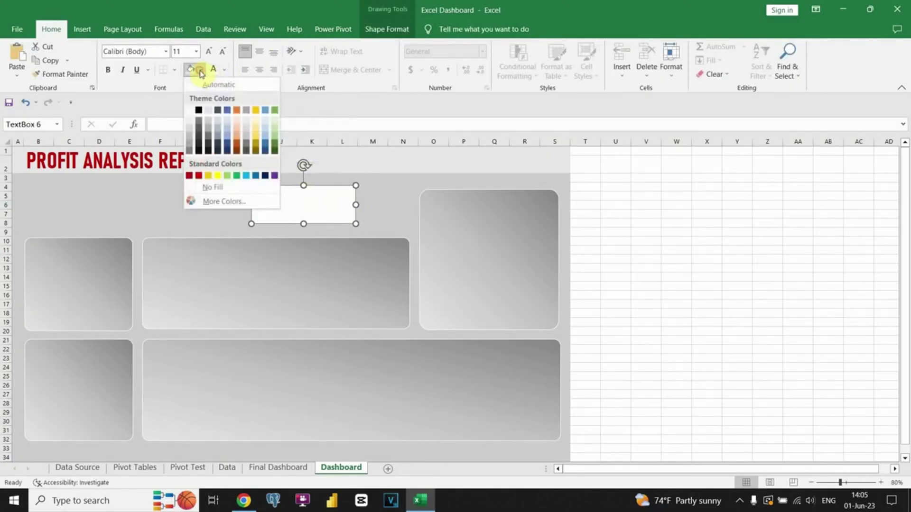
pyautogui.click(217, 110)
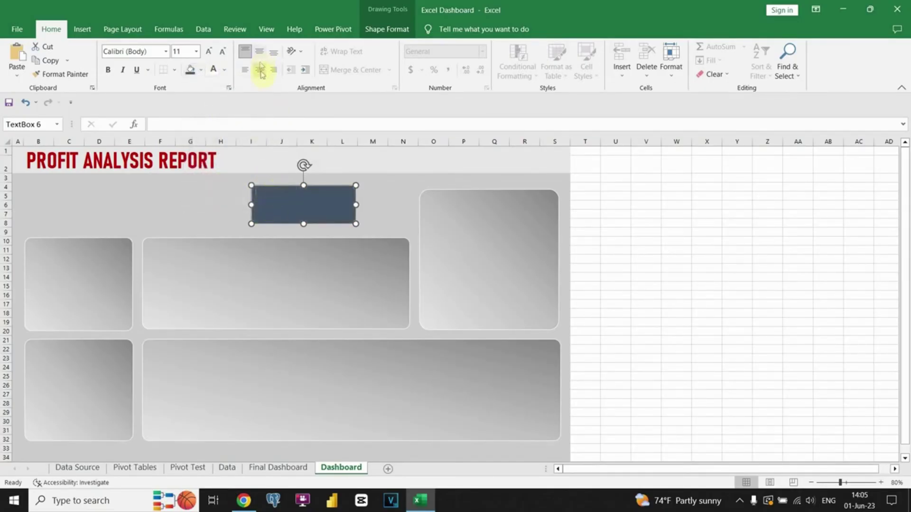
pyautogui.click(259, 52)
pyautogui.click(259, 70)
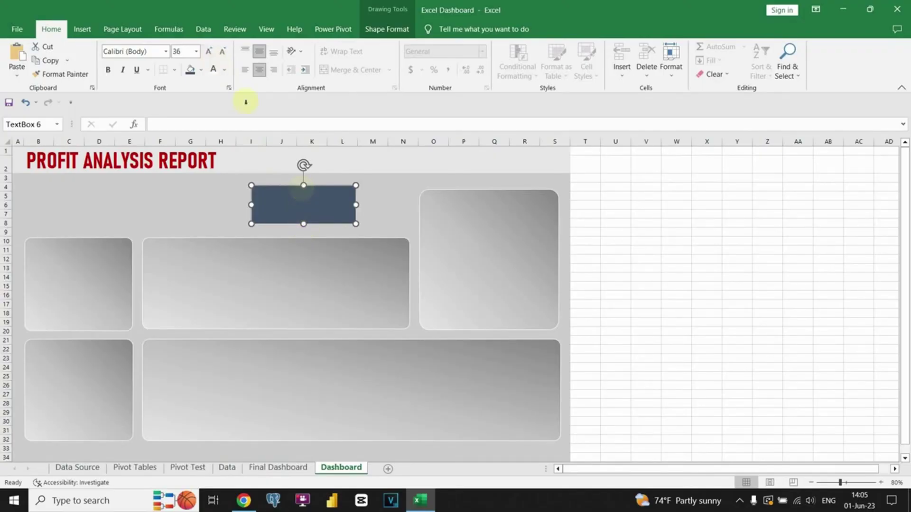
# - Link the text box to the Total Sales figure with the formula =Data!H2
pyautogui.click(304, 201)
pyautogui.click(159, 126)
pyautogui.write('=')
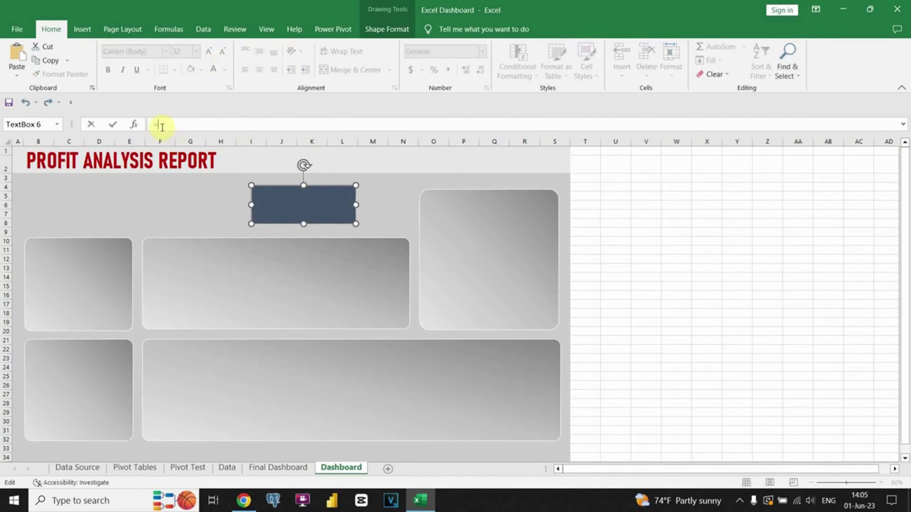
pyautogui.write('a')
pyautogui.press('BackSpace')
pyautogui.click(227, 468)
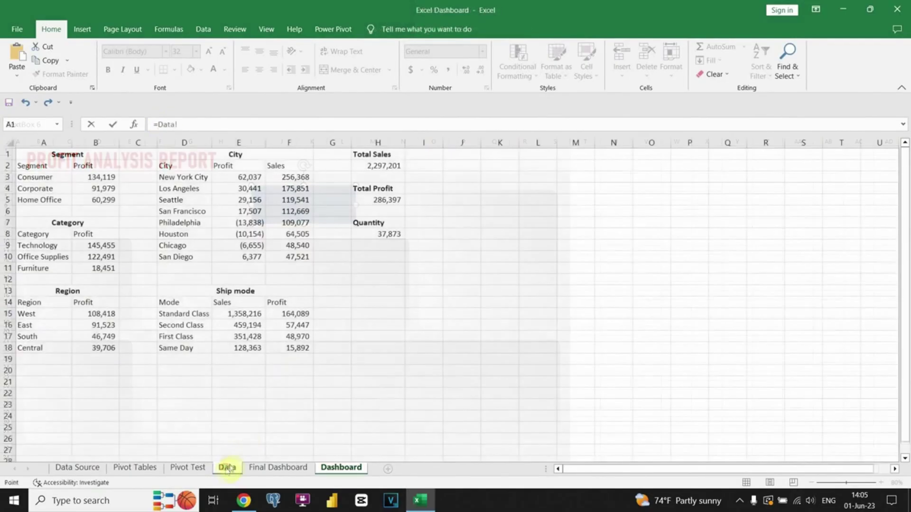
pyautogui.click(375, 165)
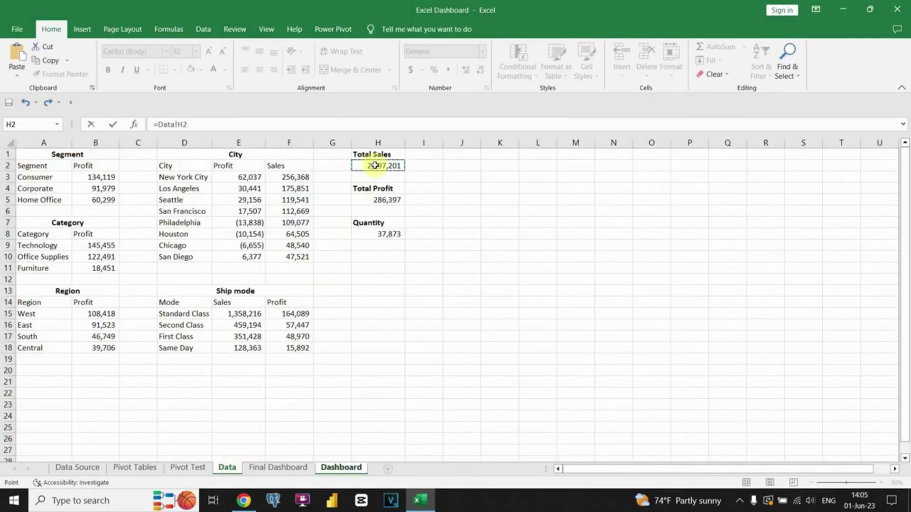
pyautogui.press('Return')
# - Format the Total Sales figure in the text box as 28 pt, white and bold
pyautogui.click(327, 197)
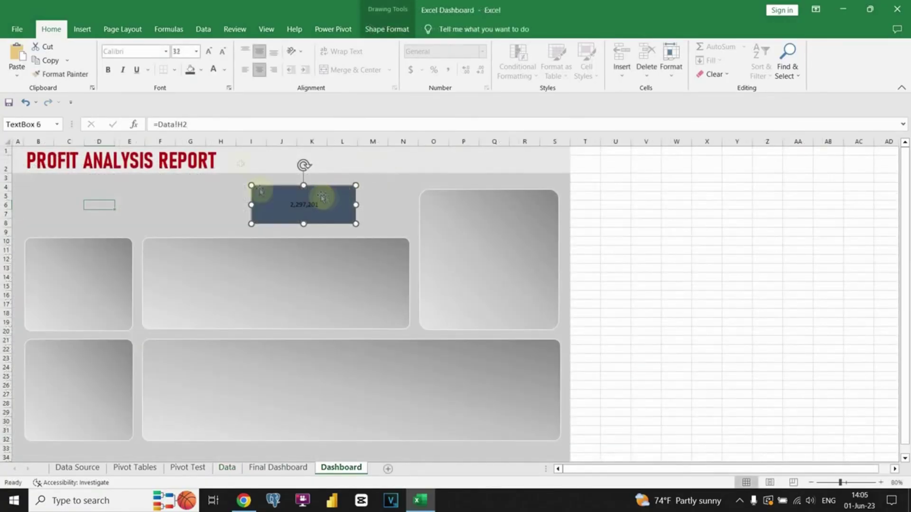
pyautogui.click(209, 52)
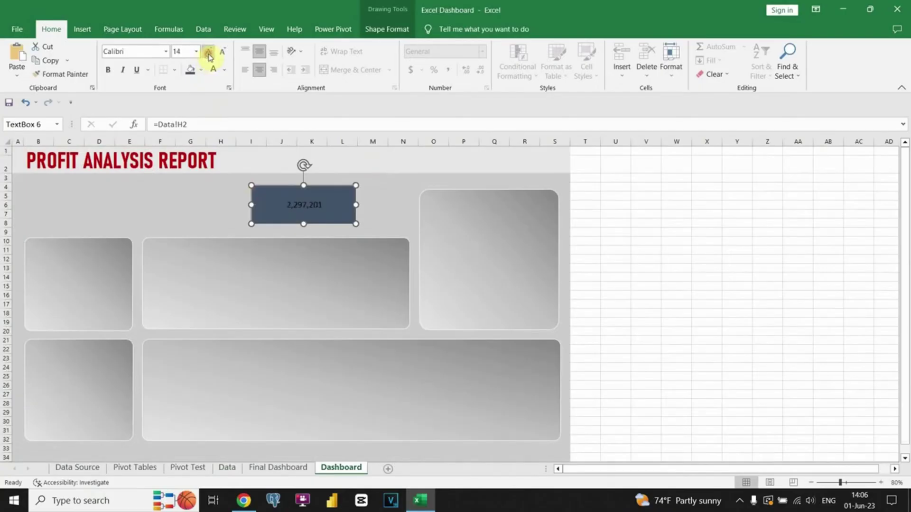
pyautogui.click(208, 52)
pyautogui.click(209, 52)
pyautogui.click(209, 52)
pyautogui.click(209, 52)
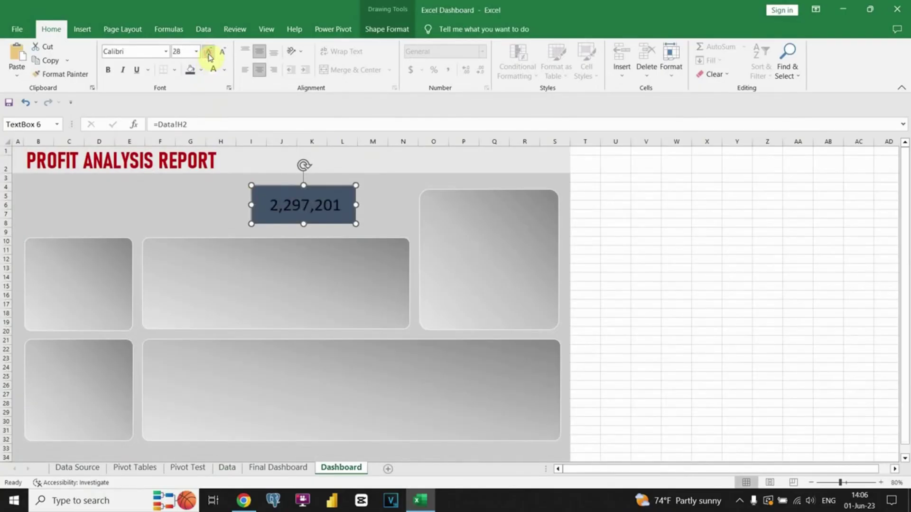
pyautogui.click(213, 69)
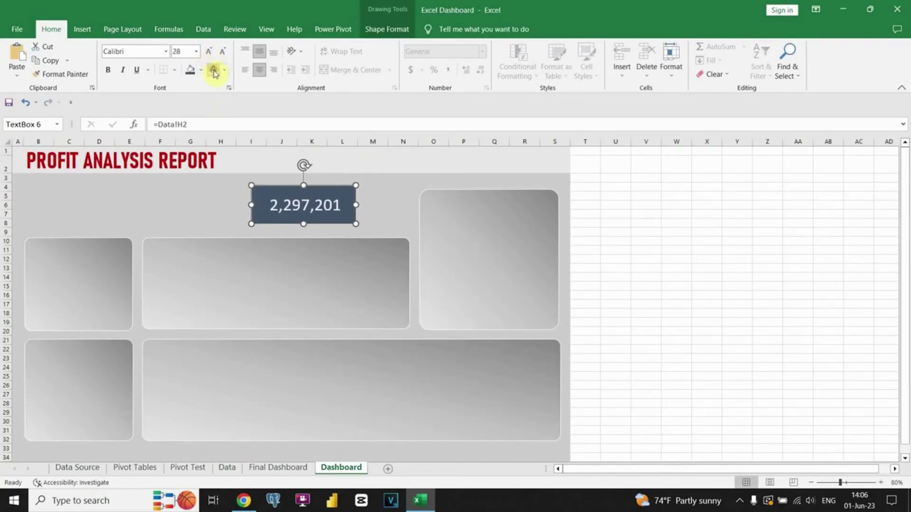
pyautogui.click(109, 71)
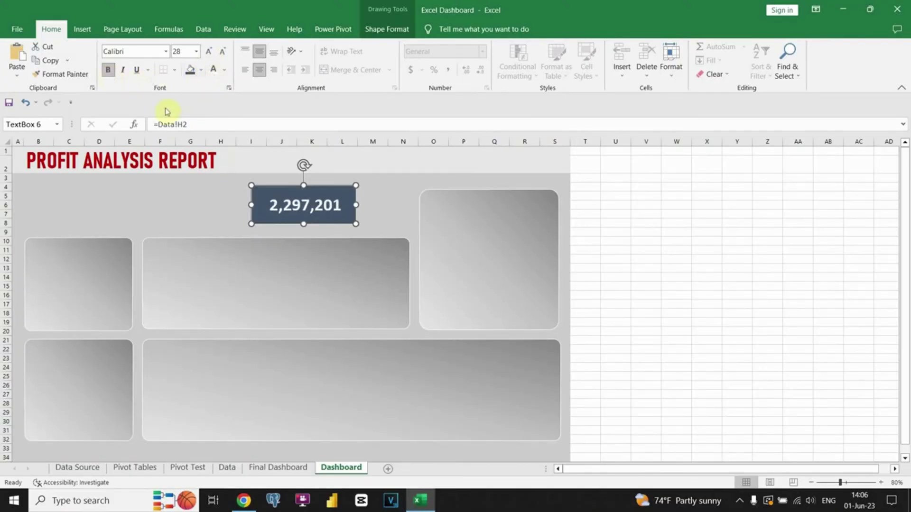
pyautogui.click(209, 206)
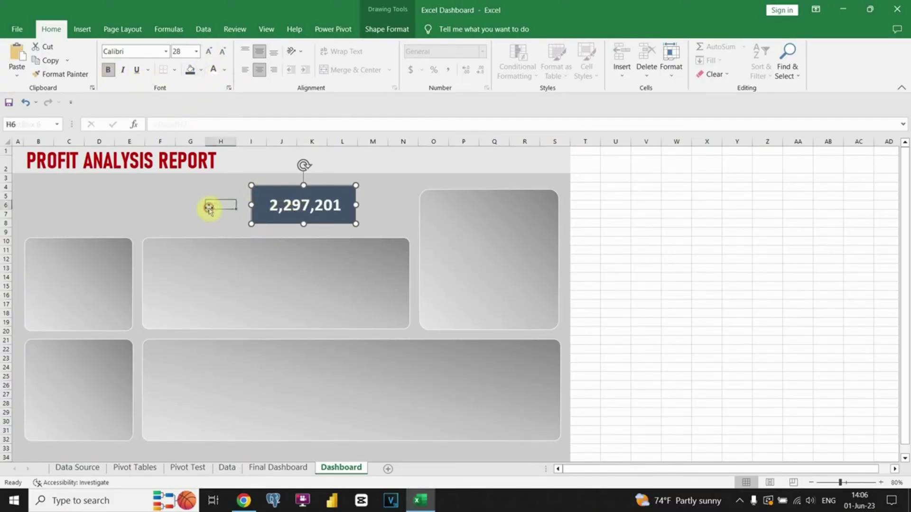
# - Move the Total Sales box above the upper-left panel and change its shape to a rounded rectangle
pyautogui.click(261, 204)
pyautogui.moveTo(277, 192); pyautogui.dragTo(57, 196)
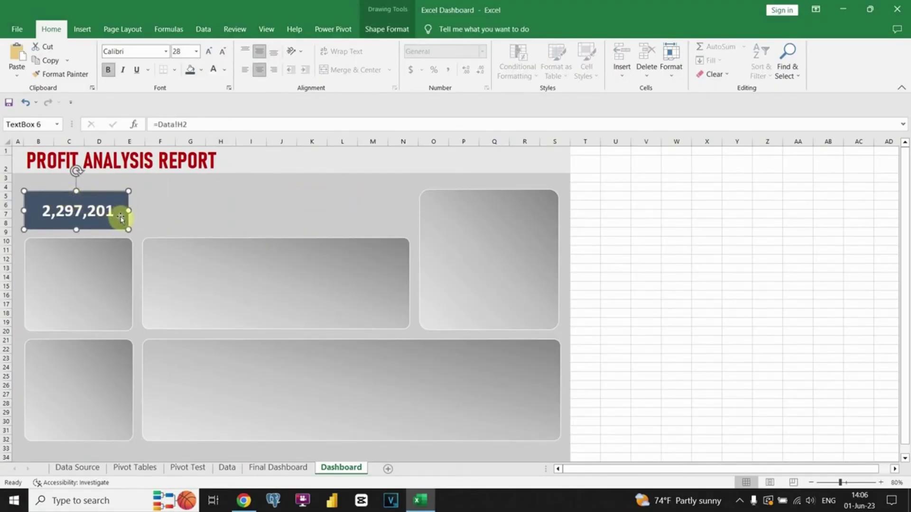
pyautogui.click(374, 33)
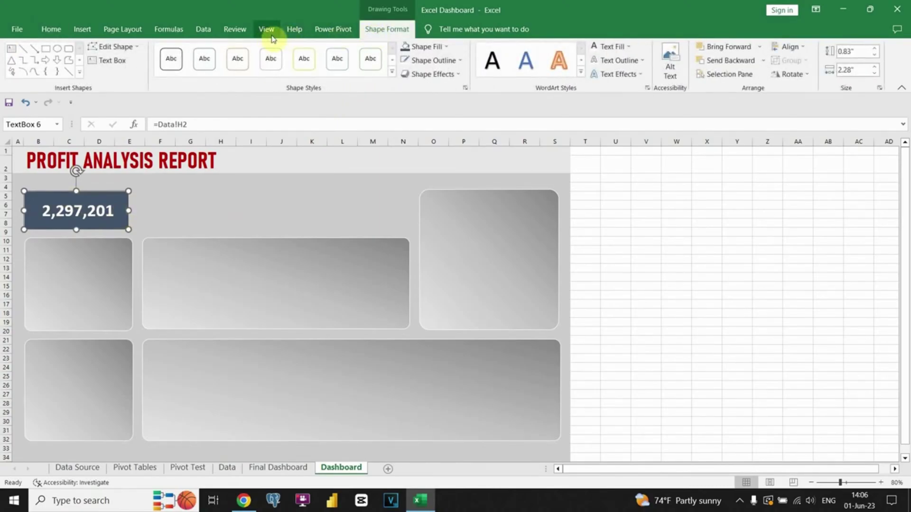
pyautogui.click(139, 49)
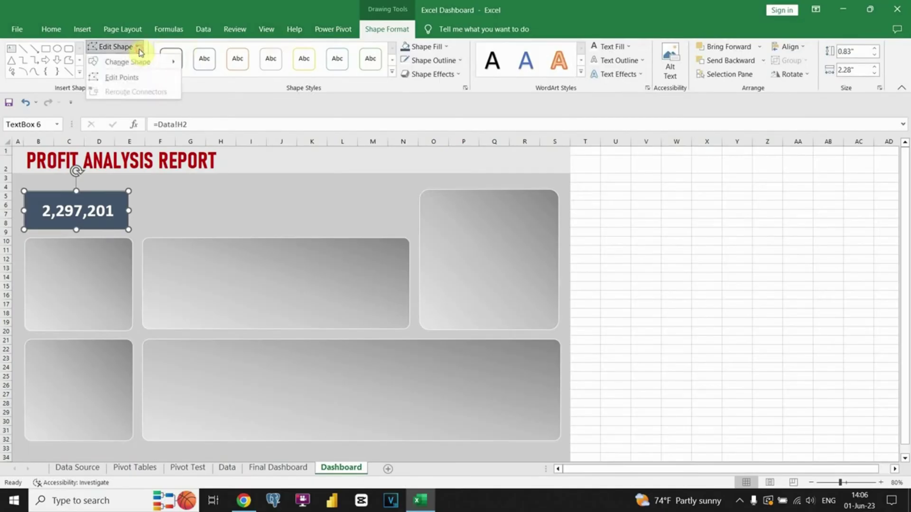
pyautogui.moveTo(153, 65)
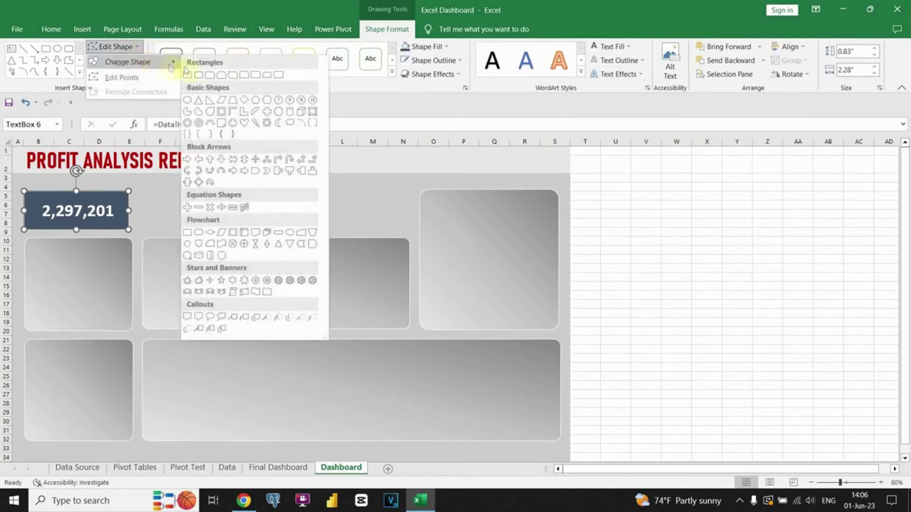
pyautogui.click(203, 75)
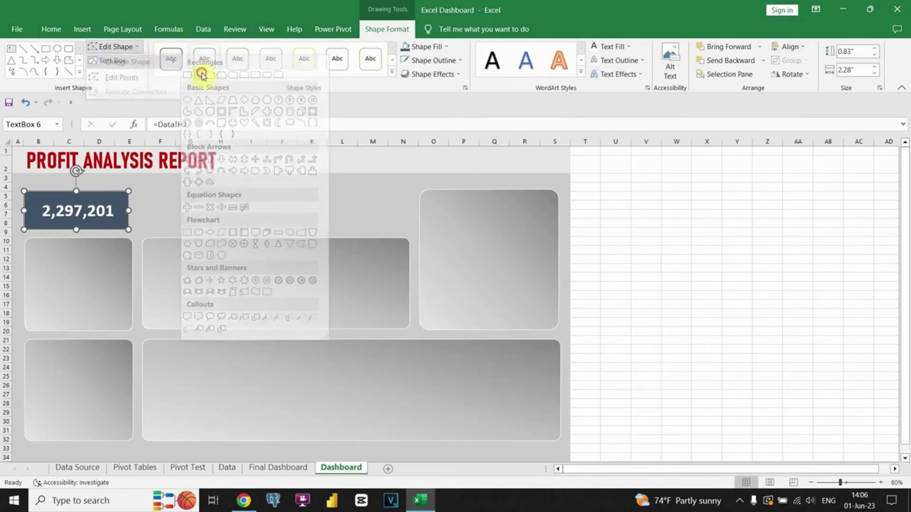
pyautogui.click(148, 203)
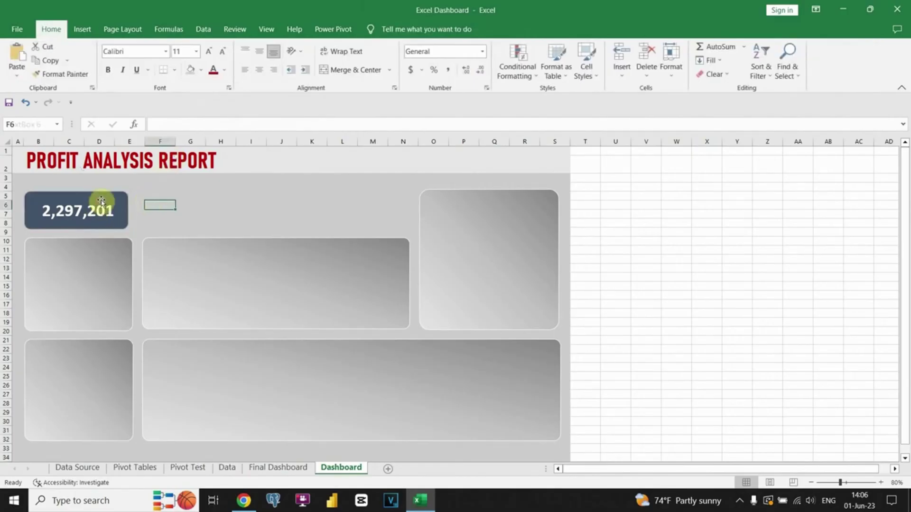
# - Resize the Total Sales box to about 0.84" by 2.35" so it matches the width of the panel below
pyautogui.click(121, 214)
pyautogui.moveTo(128, 210); pyautogui.dragTo(440, 211)
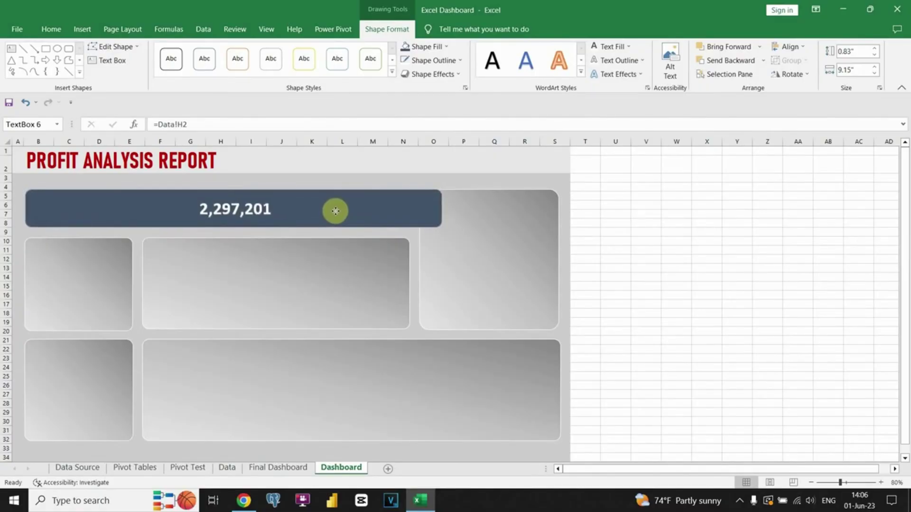
pyautogui.moveTo(233, 228)
pyautogui.mouseDown()
pyautogui.moveTo(234, 250)
pyautogui.moveTo(223, 228)
pyautogui.mouseUp()
pyautogui.moveTo(443, 209); pyautogui.dragTo(130, 220)
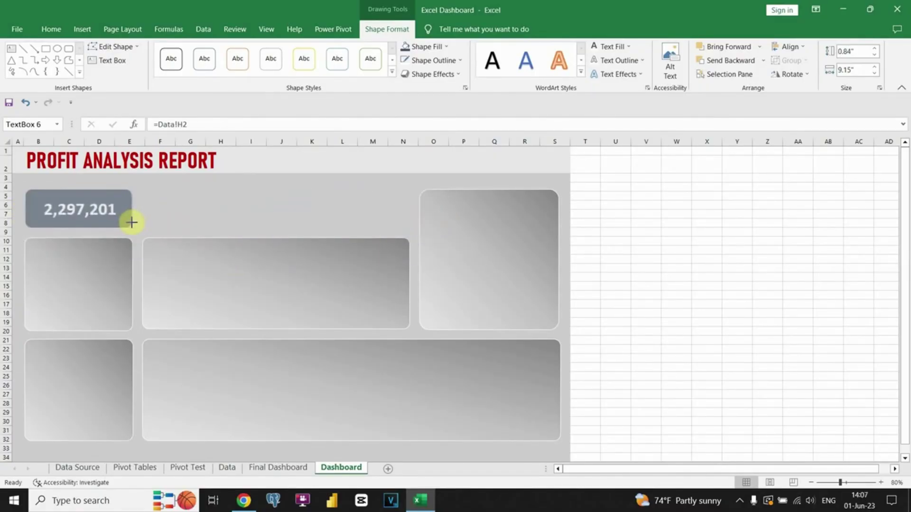
pyautogui.click(149, 190)
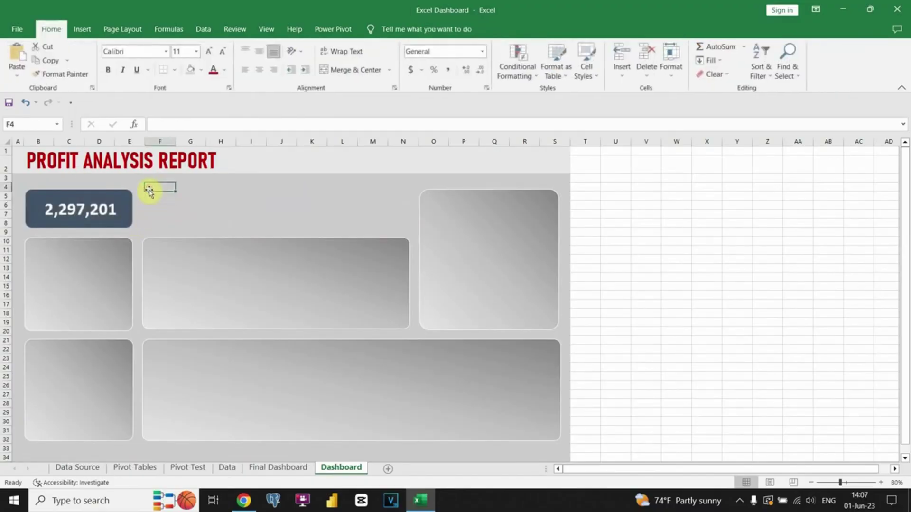
# - Duplicate the Total Sales box twice and arrange the copies, each about 2.79" wide, side by side above the middle panel
pyautogui.click(102, 201)
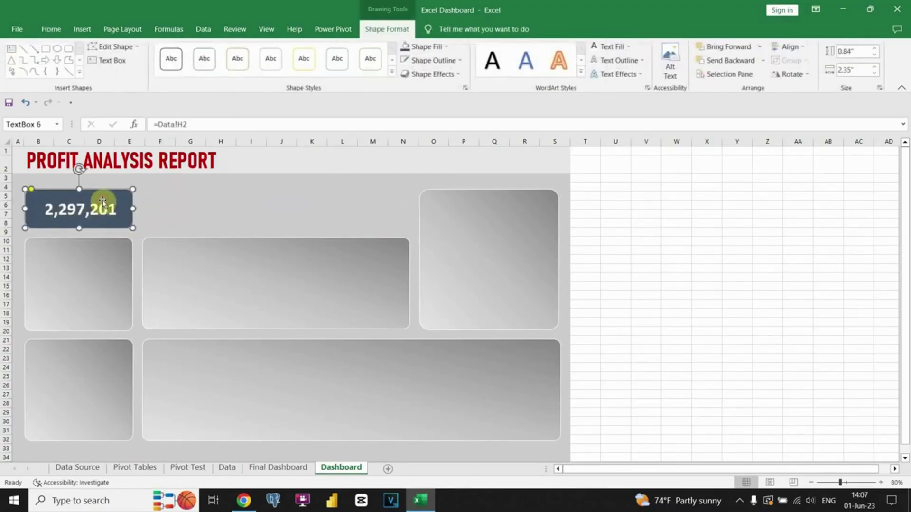
pyautogui.hotkey('ctrl', 'd')
pyautogui.moveTo(112, 198); pyautogui.dragTo(380, 202)
pyautogui.hotkey('ctrl', 'd')
pyautogui.moveTo(291, 203); pyautogui.dragTo(271, 209)
pyautogui.click(248, 210)
pyautogui.click(285, 177)
pyautogui.click(342, 197)
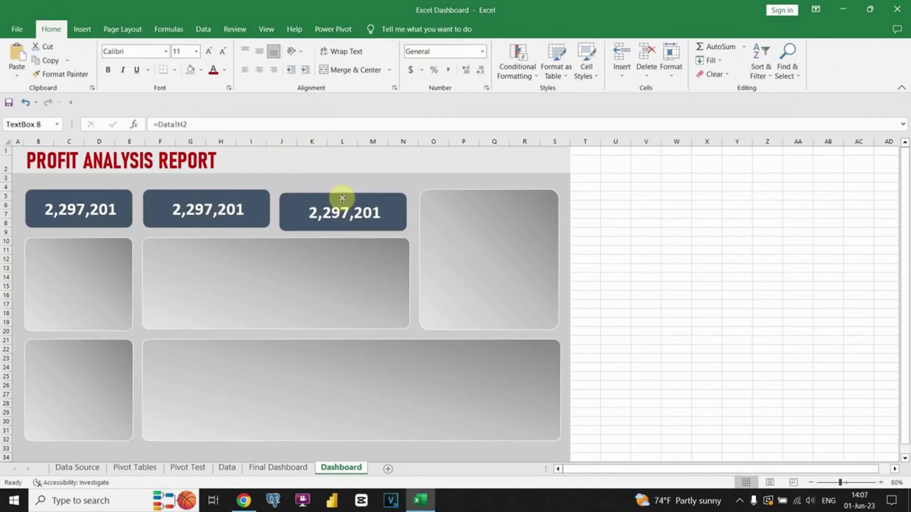
pyautogui.click(274, 183)
# - Relink the middle box to the Total Profit figure with the formula =Data!H5
pyautogui.click(215, 194)
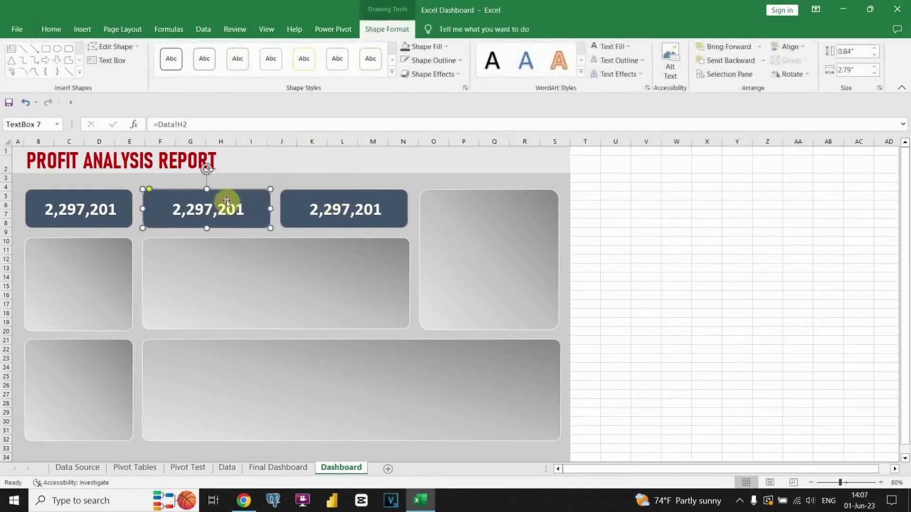
pyautogui.click(187, 125)
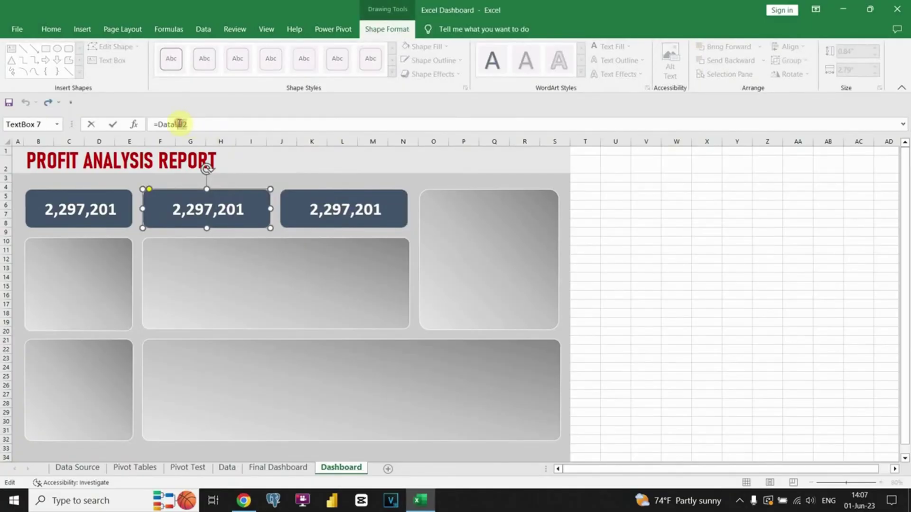
pyautogui.press('BackSpace')
pyautogui.press('BackSpace')
pyautogui.press('BackSpace')
pyautogui.press('BackSpace')
pyautogui.press('BackSpace')
pyautogui.press('BackSpace')
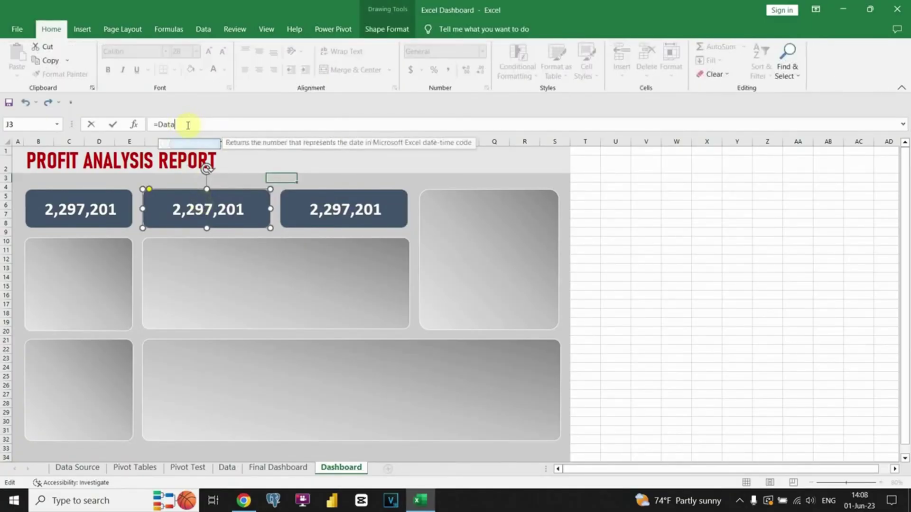
pyautogui.press('BackSpace')
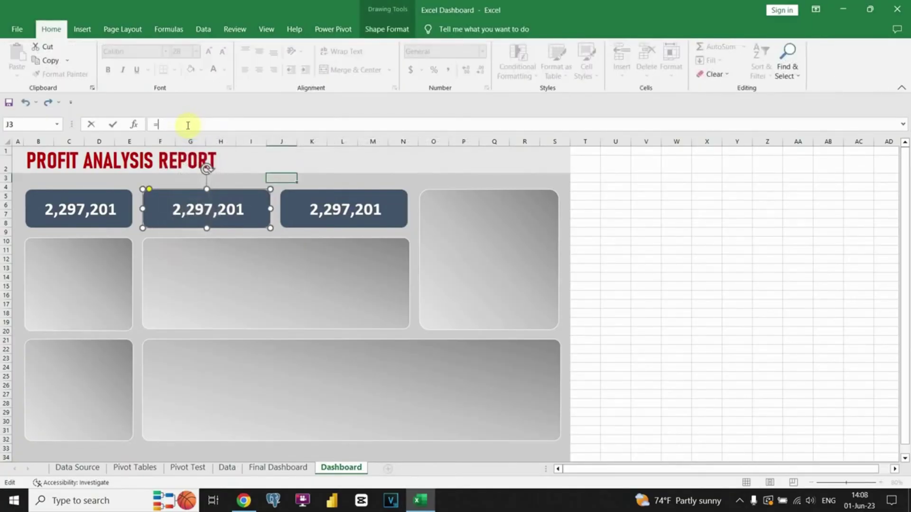
pyautogui.click(227, 468)
pyautogui.click(374, 201)
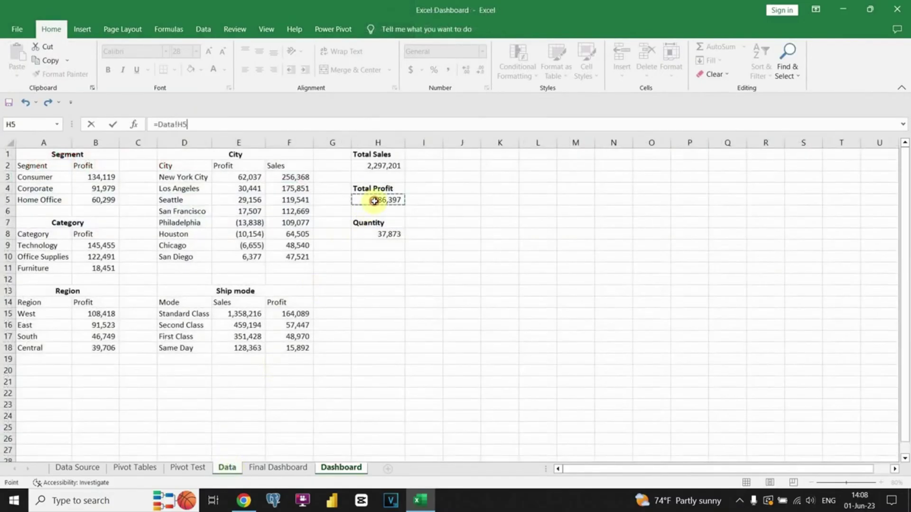
pyautogui.press('Return')
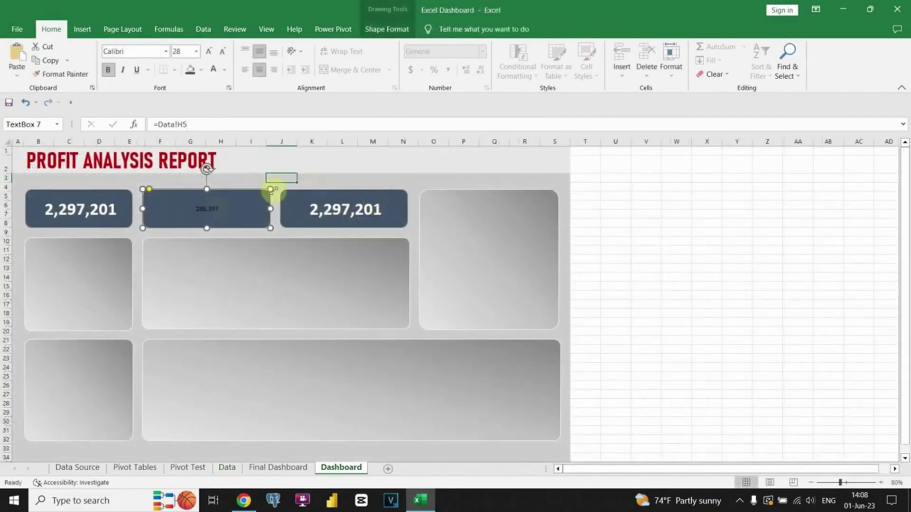
# - Copy the Total Sales box's formatting onto the Total Profit box with Format Painter
pyautogui.click(97, 208)
pyautogui.click(63, 74)
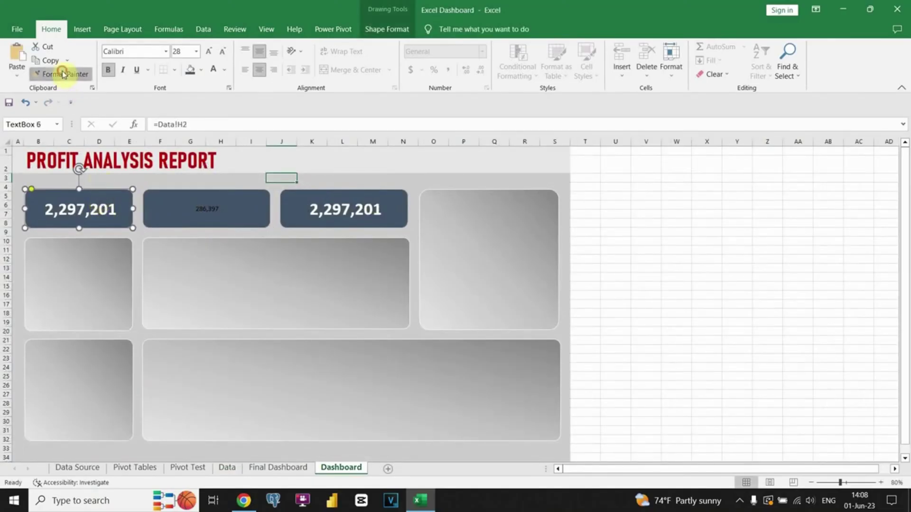
pyautogui.click(181, 200)
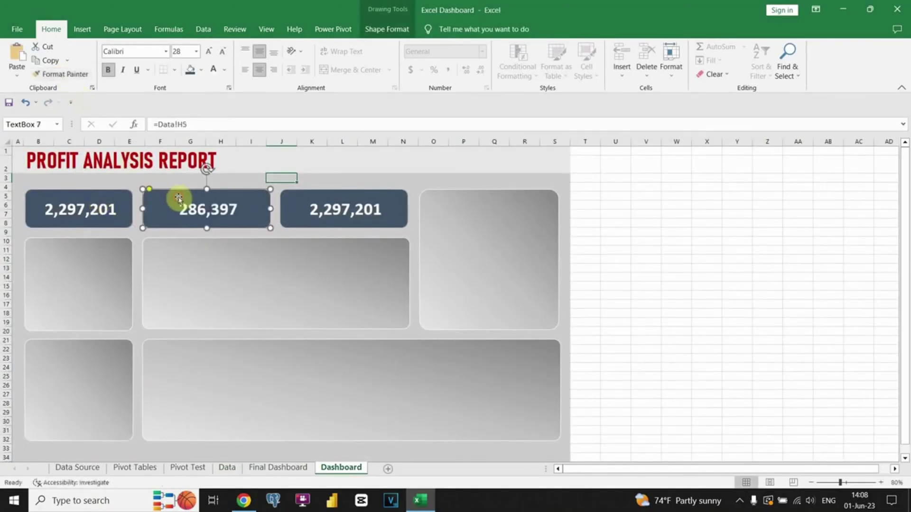
# - Relink the third box to the Quantity figure with the formula =Data!H8
pyautogui.click(327, 200)
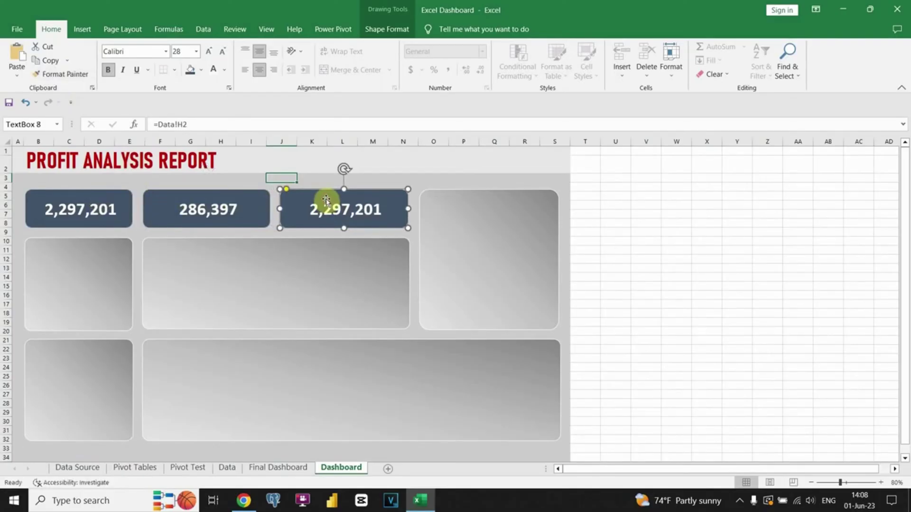
pyautogui.tripleClick(176, 125)
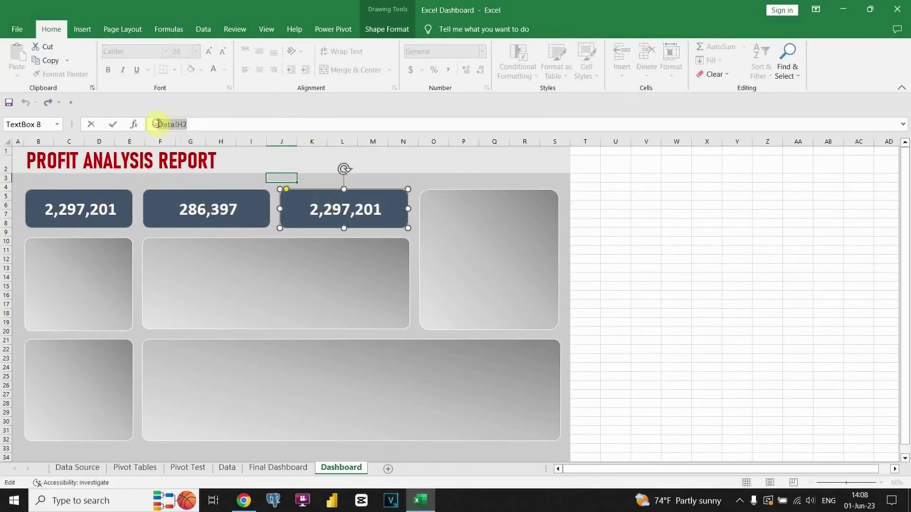
pyautogui.write('=')
pyautogui.click(203, 282)
pyautogui.click(555, 235)
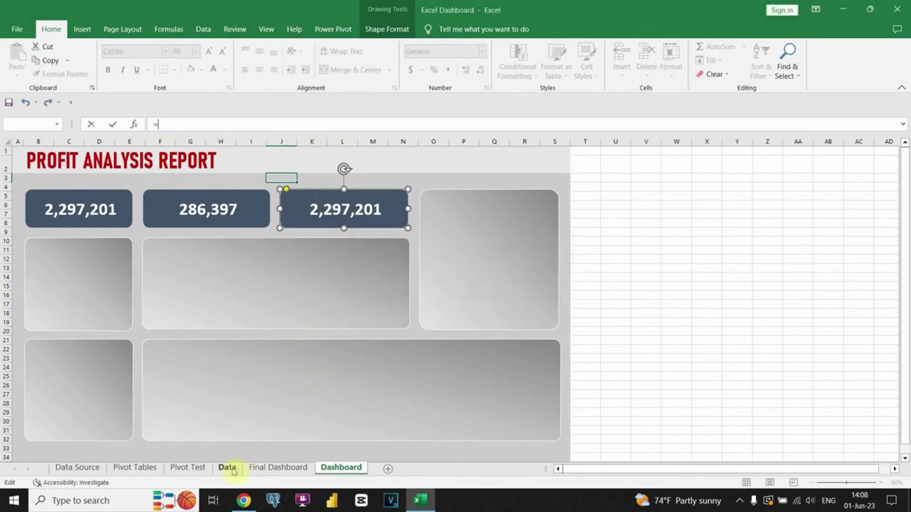
pyautogui.click(227, 467)
pyautogui.click(370, 236)
pyautogui.press('Return')
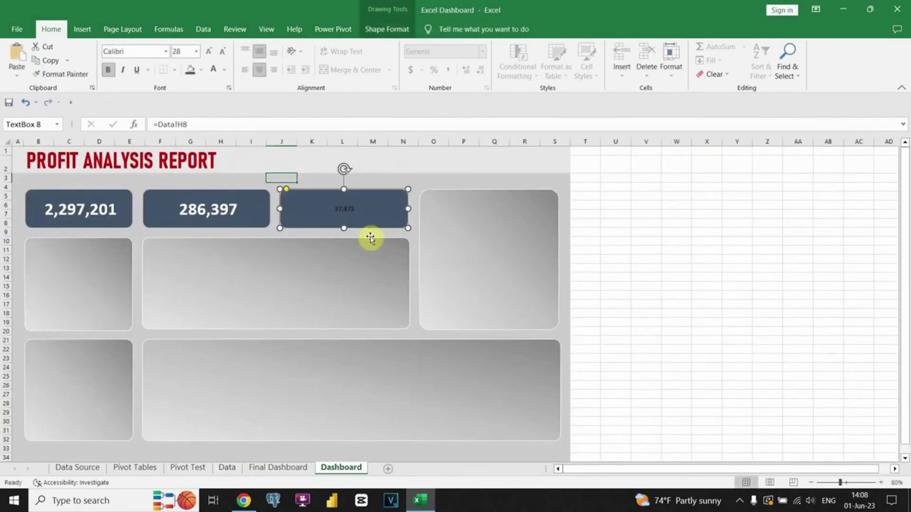
# - Copy the Total Profit box's formatting onto the Quantity box with Format Painter
pyautogui.click(207, 208)
pyautogui.click(61, 74)
pyautogui.click(344, 209)
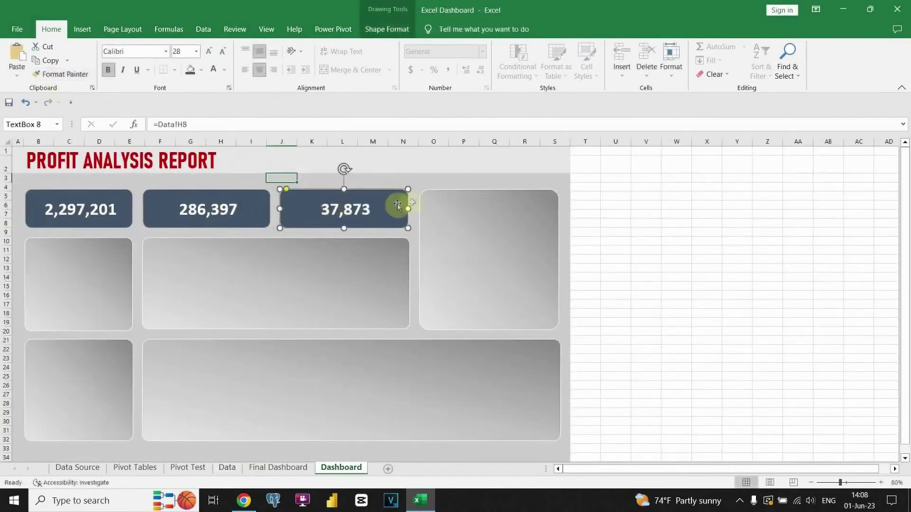
pyautogui.click(416, 186)
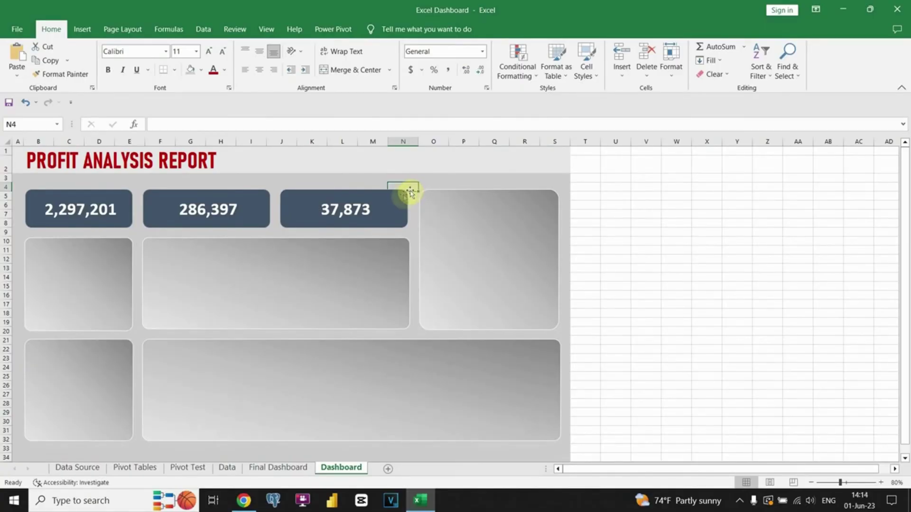
# - Insert a doughnut chart from the Segment profit table A2:B5 on the Data sheet and apply the dark grey chart style
pyautogui.click(230, 467)
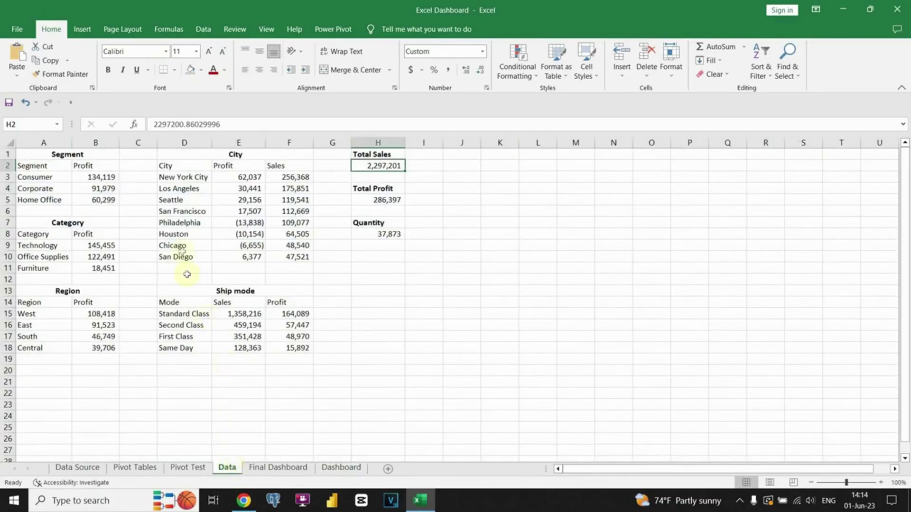
pyautogui.moveTo(56, 166); pyautogui.dragTo(99, 197)
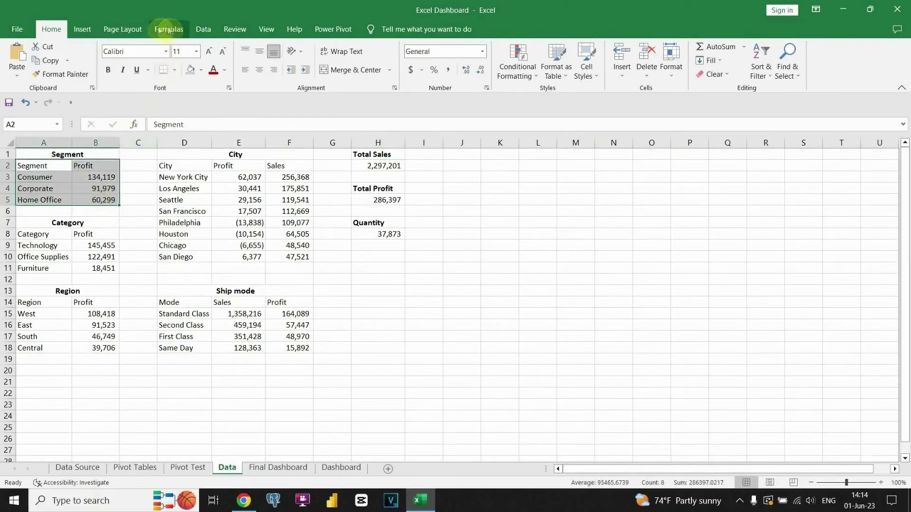
pyautogui.click(82, 29)
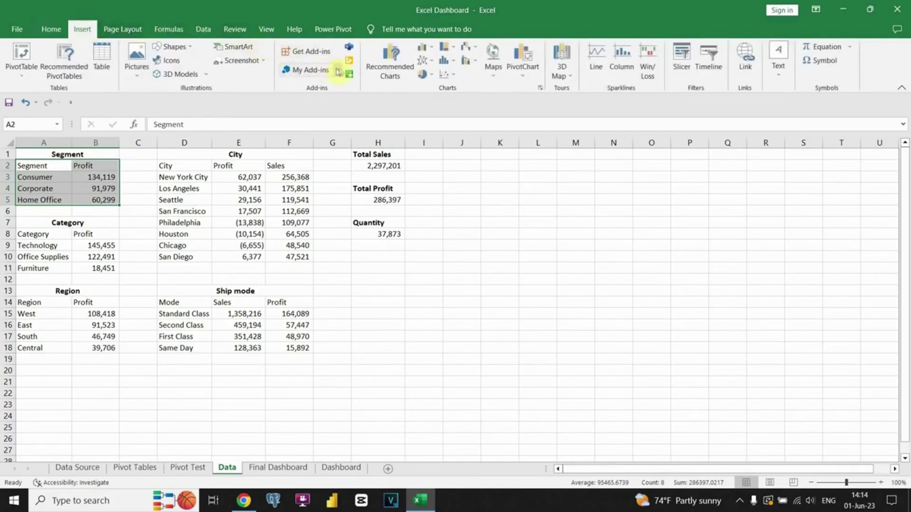
pyautogui.click(433, 75)
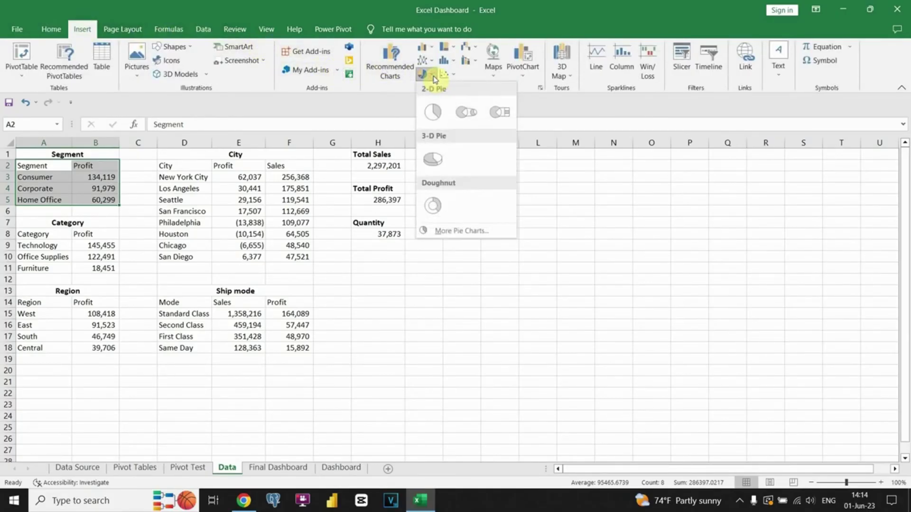
pyautogui.click(432, 206)
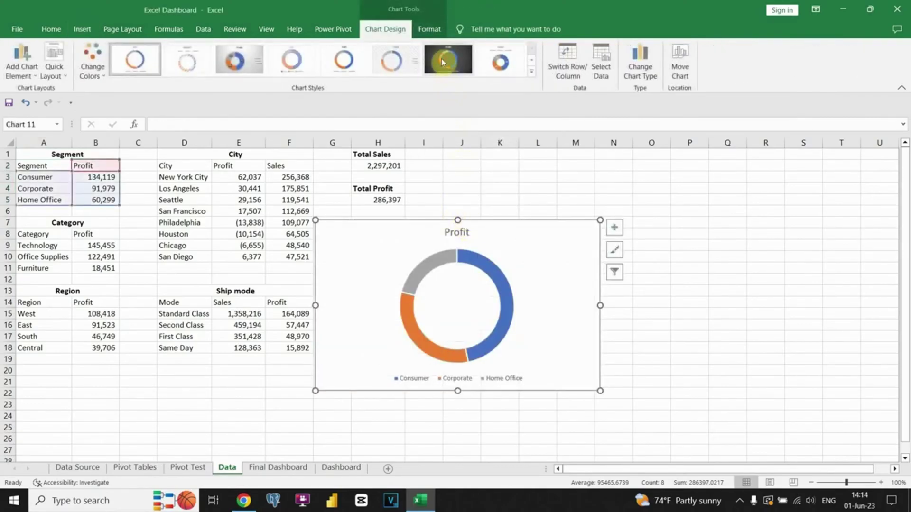
pyautogui.click(442, 62)
# - Move the chart clear of the tables, title it "Profit by Segment" and set the title's font size to 14
pyautogui.moveTo(497, 232); pyautogui.dragTo(606, 180)
pyautogui.click(580, 184)
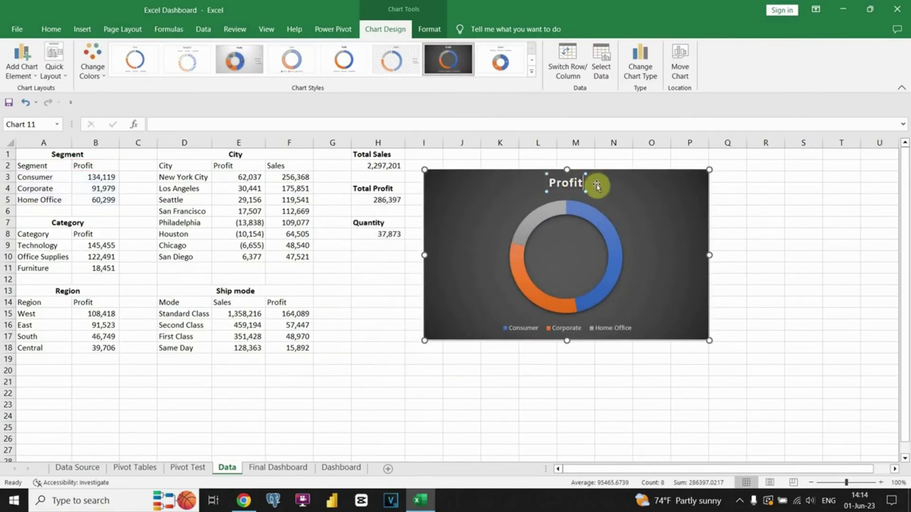
pyautogui.write('by Segment')
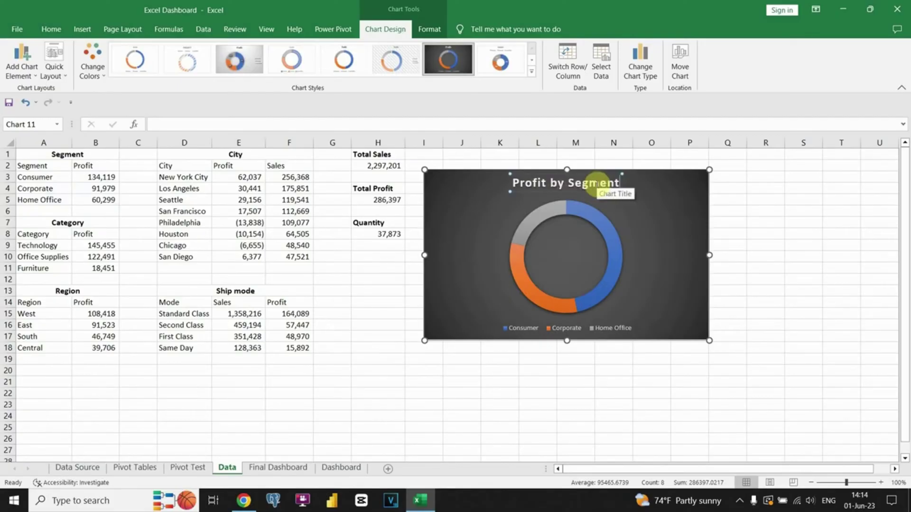
pyautogui.tripleClick(596, 185)
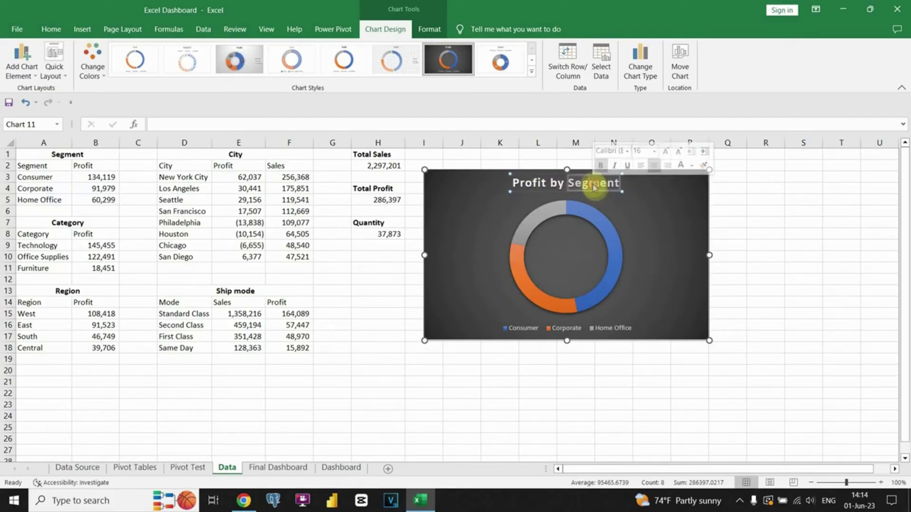
pyautogui.click(655, 151)
pyautogui.click(653, 213)
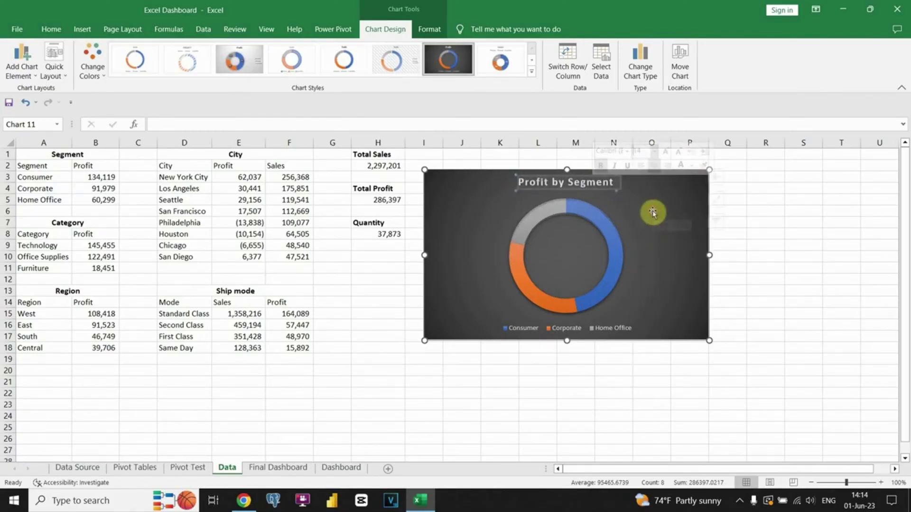
pyautogui.click(653, 212)
# - Shrink the Profit by Segment chart beside the data tables and remove its legend
pyautogui.moveTo(664, 177); pyautogui.dragTo(766, 162)
pyautogui.moveTo(550, 306); pyautogui.dragTo(582, 266)
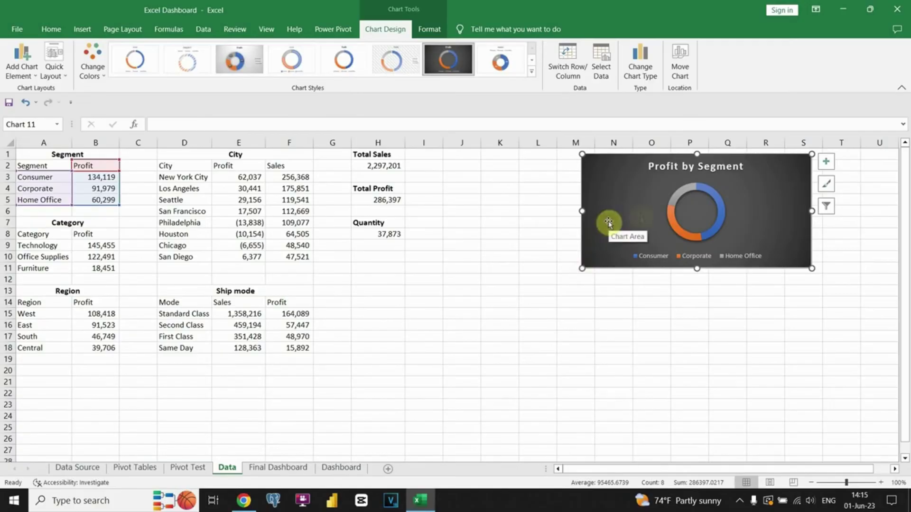
pyautogui.click(826, 162)
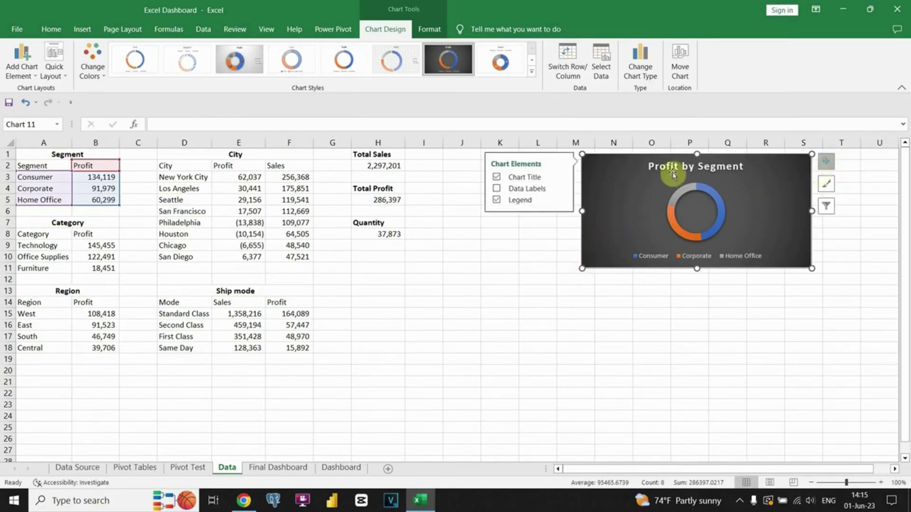
pyautogui.click(497, 201)
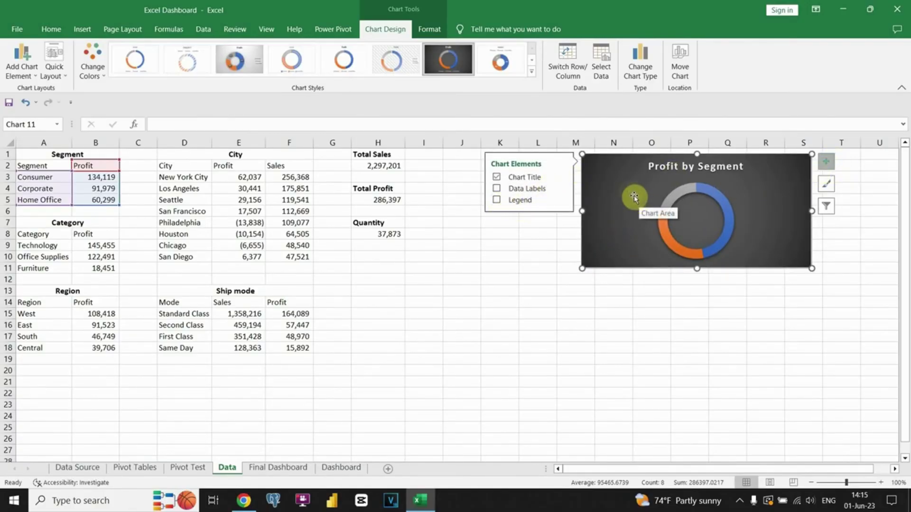
pyautogui.click(566, 232)
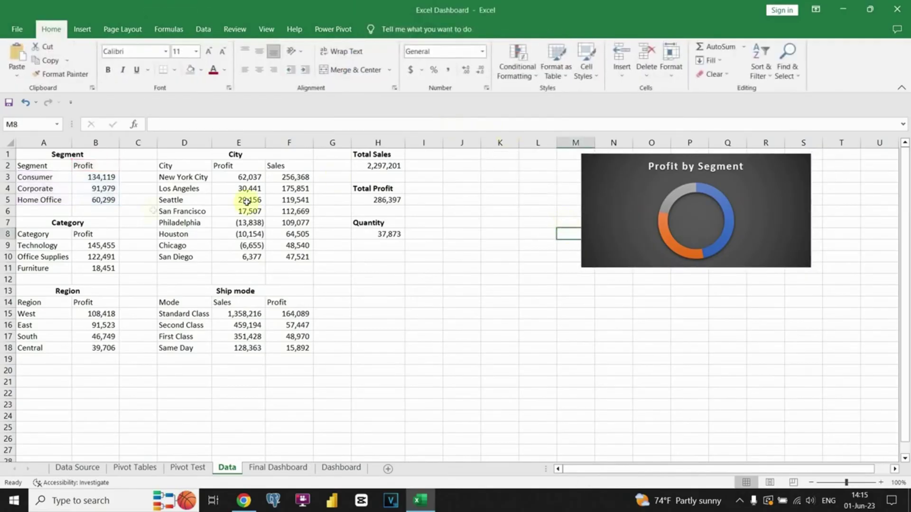
# - Insert a doughnut chart from the Category profit table A8:B11, with the dark grey chart style and no legend
pyautogui.moveTo(52, 233); pyautogui.dragTo(96, 267)
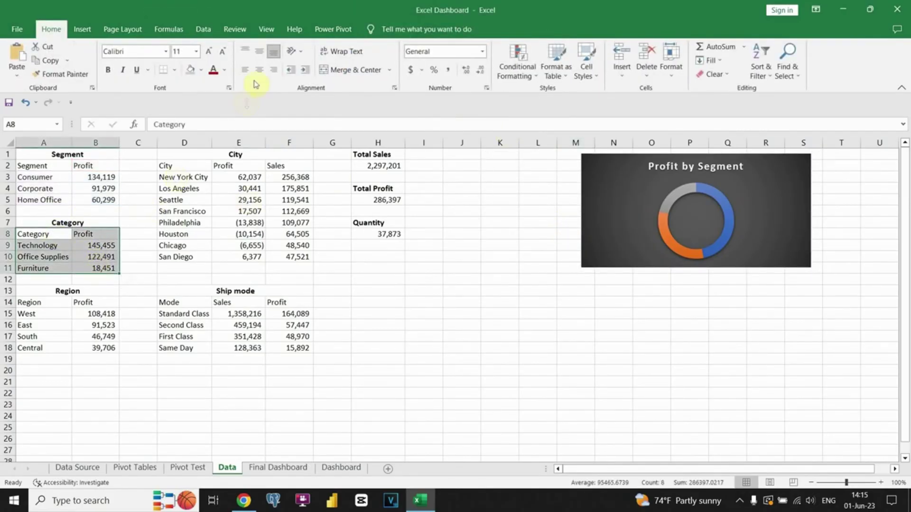
pyautogui.click(82, 29)
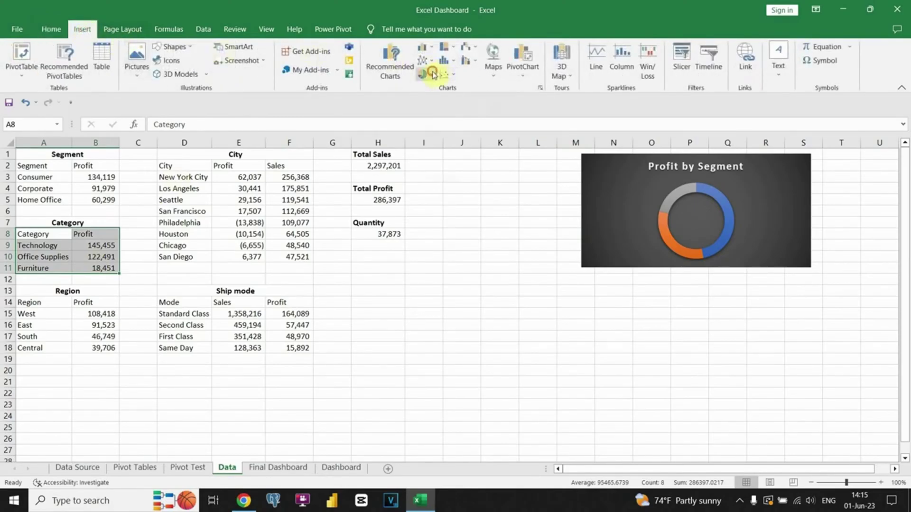
pyautogui.click(433, 74)
pyautogui.click(433, 200)
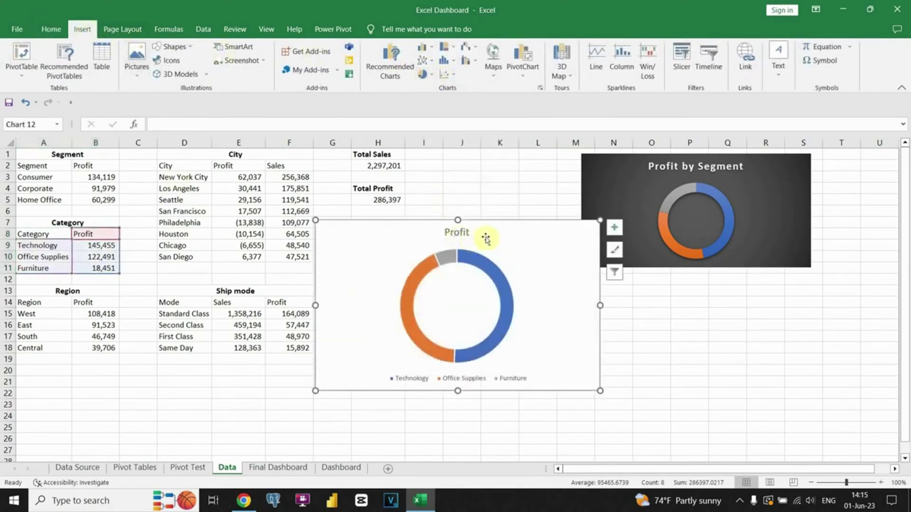
pyautogui.click(448, 60)
pyautogui.click(614, 227)
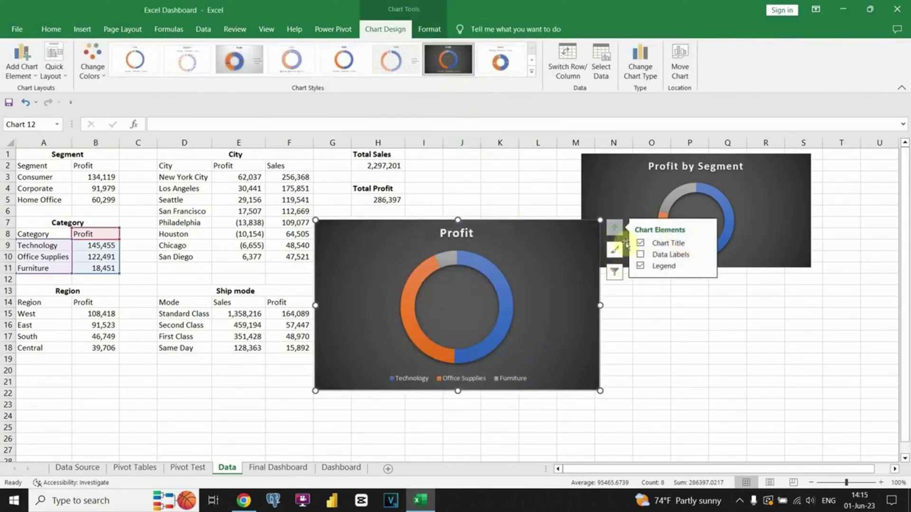
pyautogui.click(641, 266)
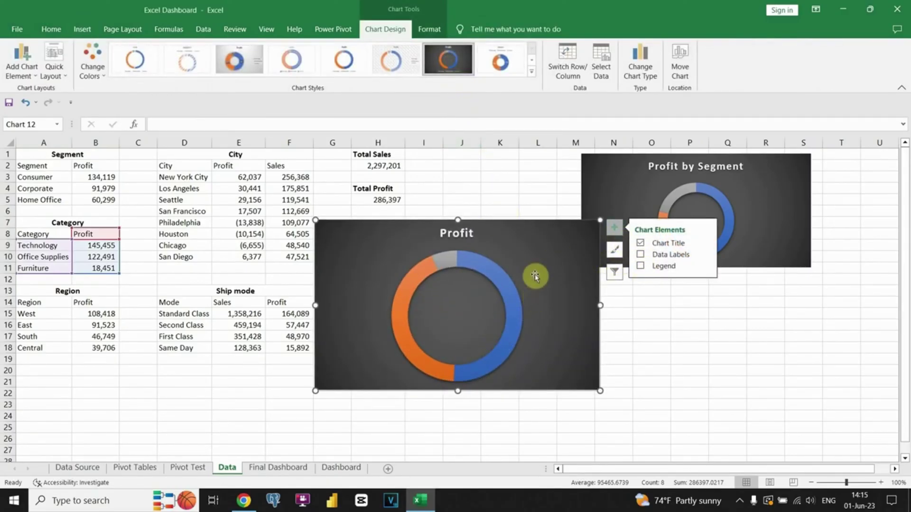
# - Title the new doughnut chart "Profit by Category" and set the title's font size to 14
pyautogui.click(466, 234)
pyautogui.write('by C')
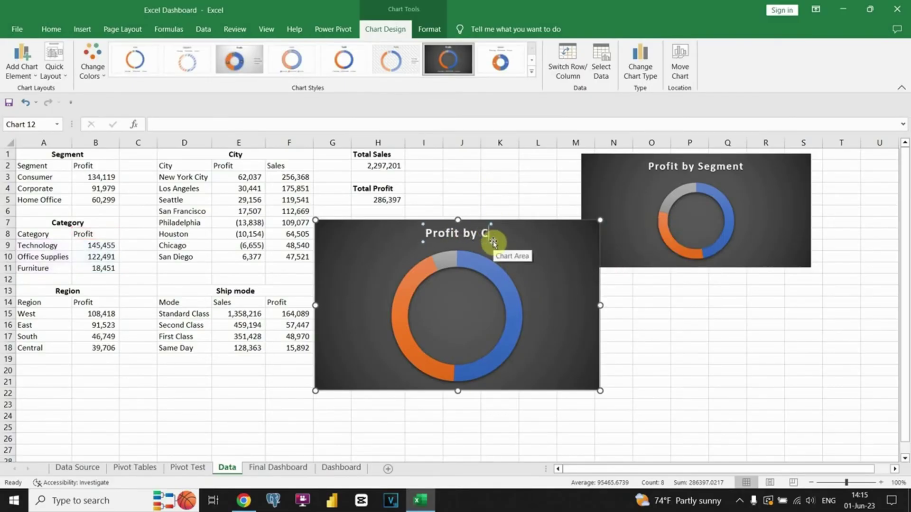
pyautogui.write('ategory')
pyautogui.tripleClick(485, 234)
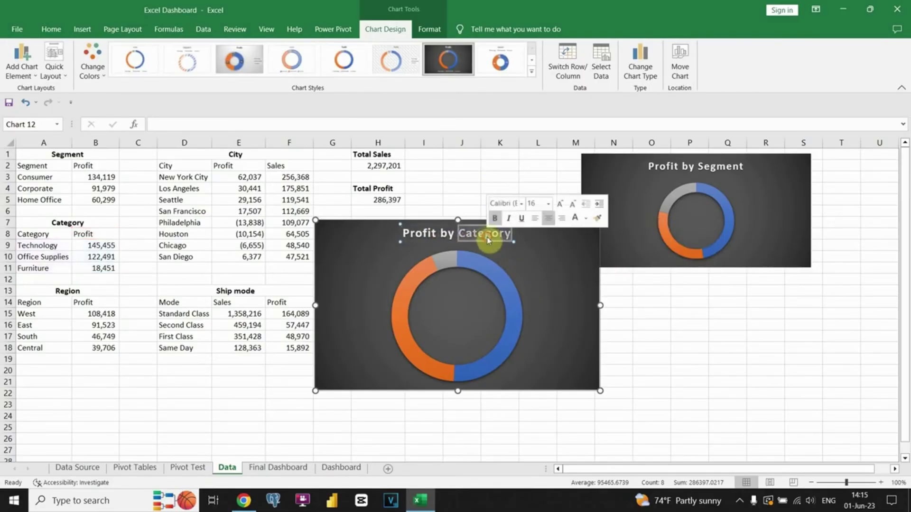
pyautogui.click(548, 204)
pyautogui.click(533, 274)
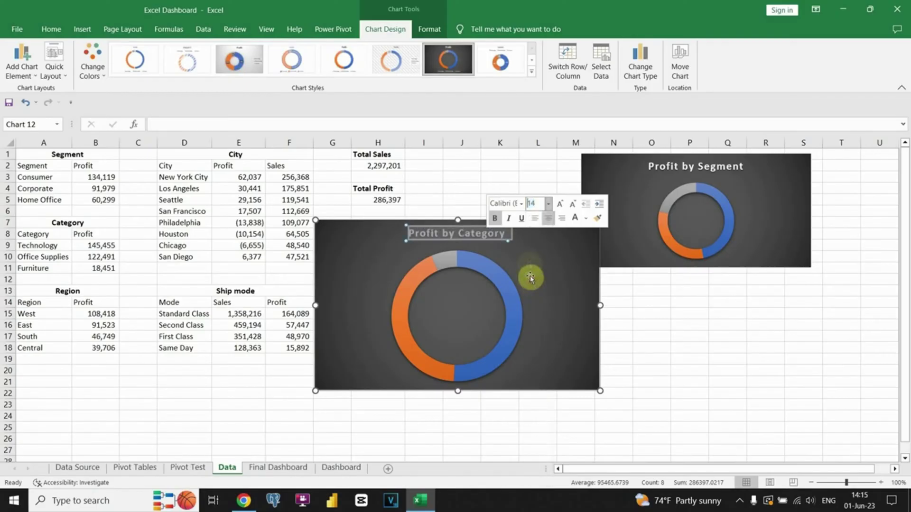
# - Move the Profit by Category chart to the Dashboard sheet and fit it over the lower-left panel, about 2.27" high by 2.33" wide
pyautogui.click(529, 265)
pyautogui.press('Delete')
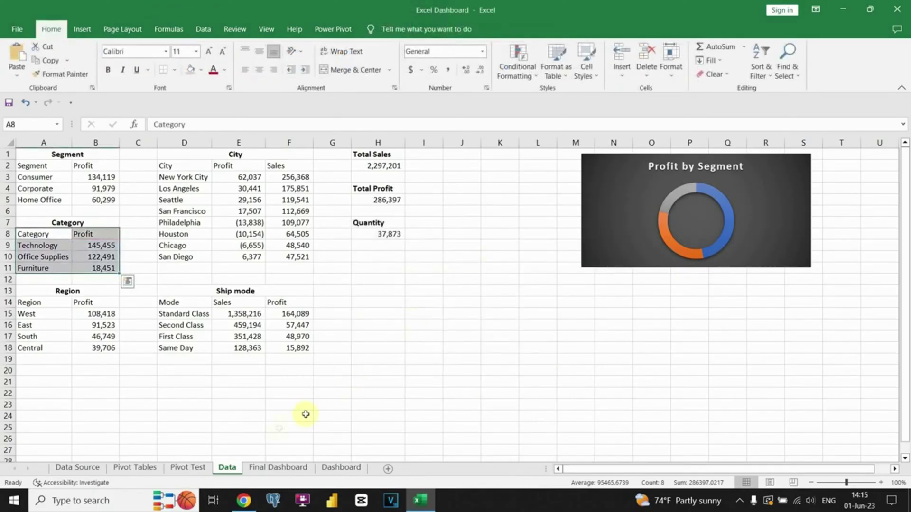
pyautogui.click(335, 468)
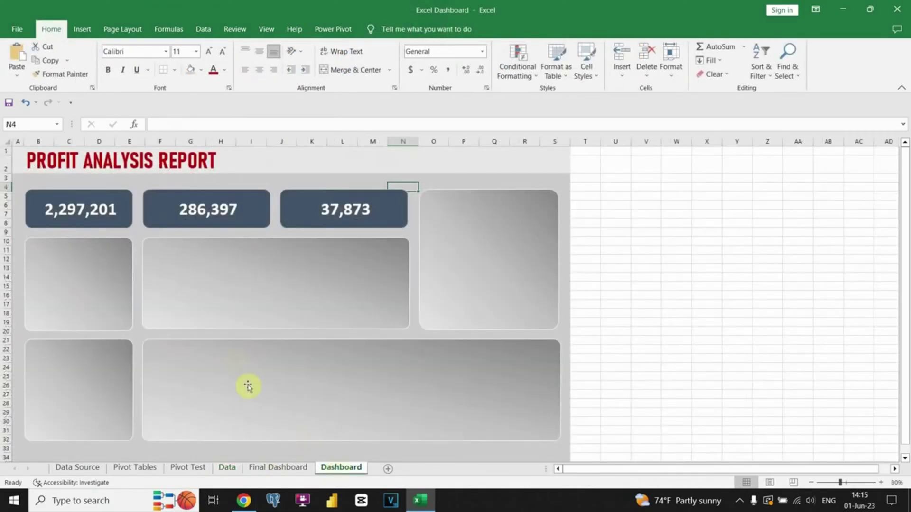
pyautogui.hotkey('ctrl', 'v')
pyautogui.click(447, 214)
pyautogui.moveTo(447, 214); pyautogui.dragTo(85, 305)
pyautogui.moveTo(254, 302); pyautogui.dragTo(125, 349)
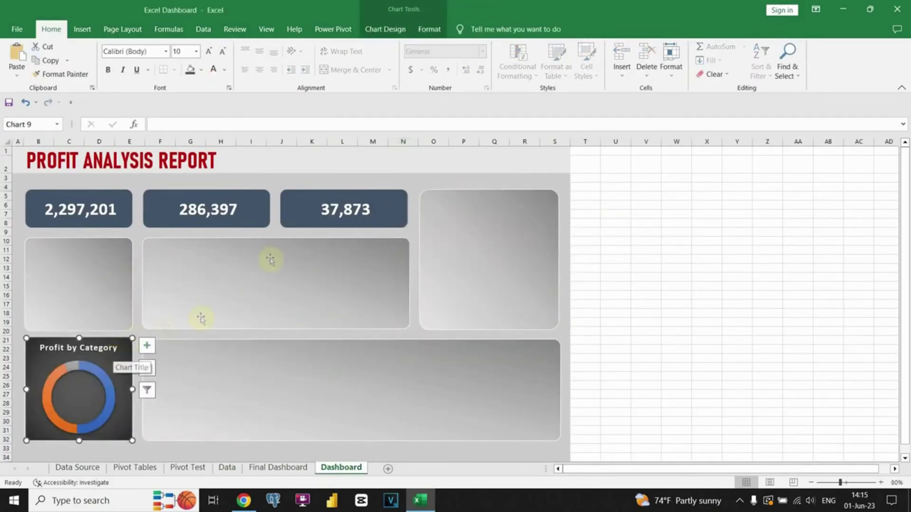
# - Set the Profit by Category chart area to No Fill
pyautogui.click(423, 32)
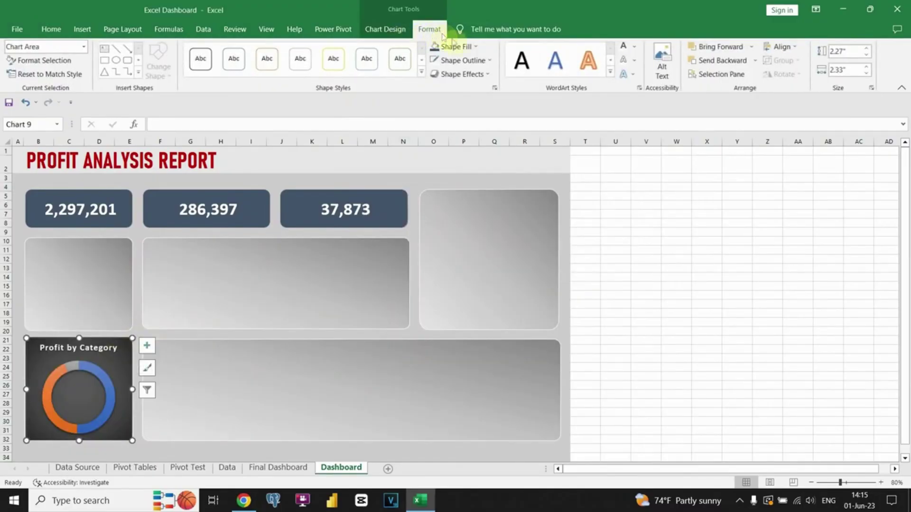
pyautogui.click(471, 47)
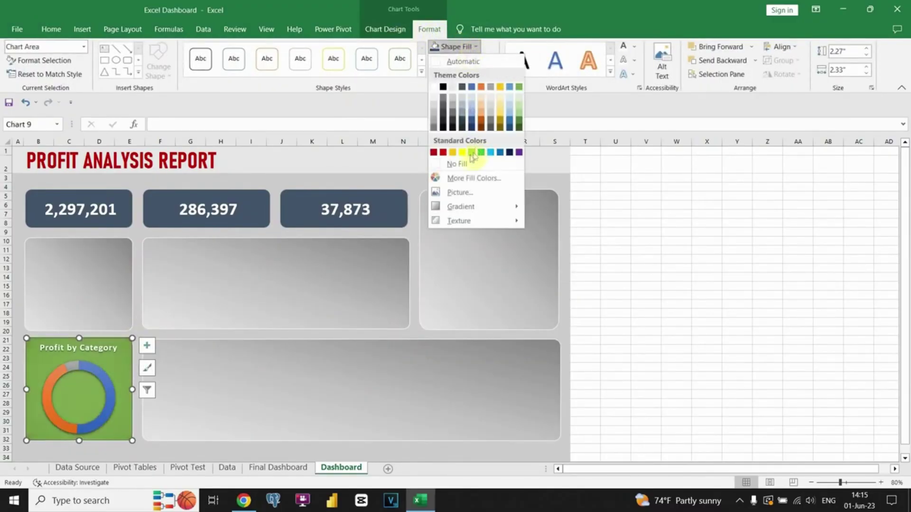
pyautogui.click(466, 164)
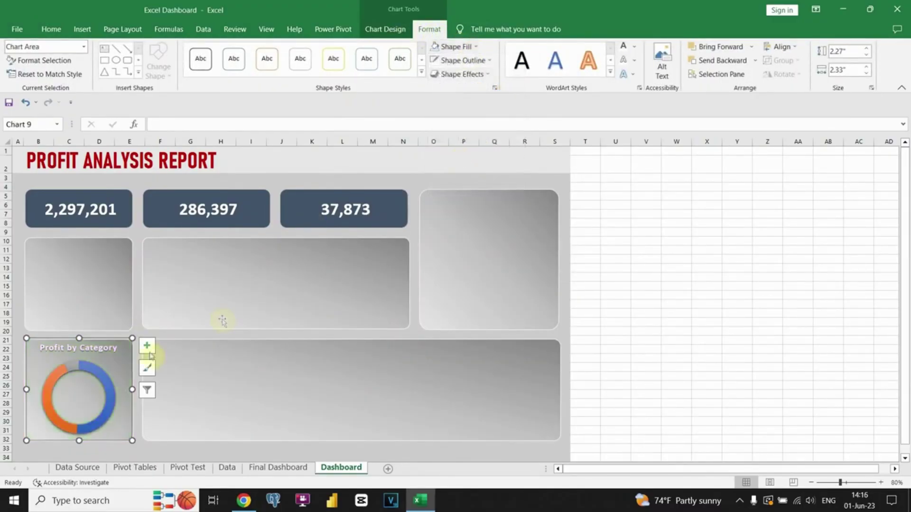
pyautogui.click(98, 342)
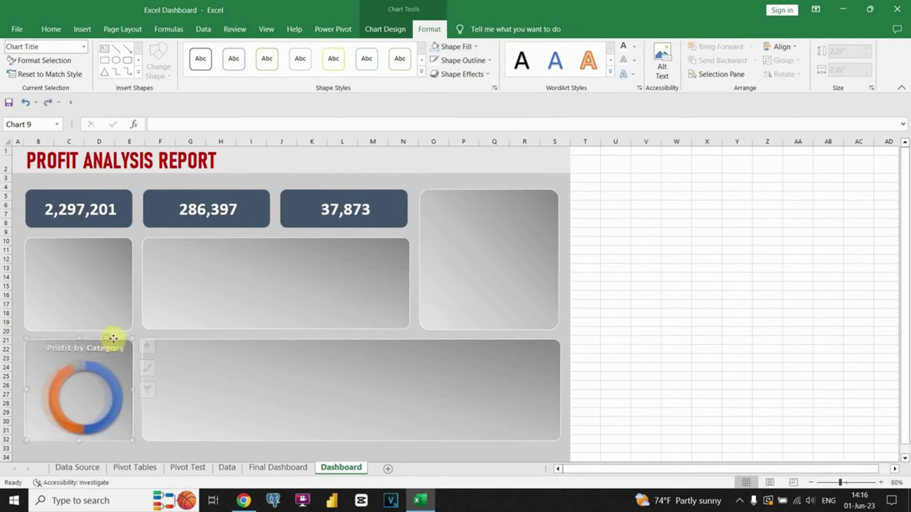
# - Fill the orange Office Supplies slice of the Profit by Category doughnut with standard dark red
pyautogui.click(55, 377)
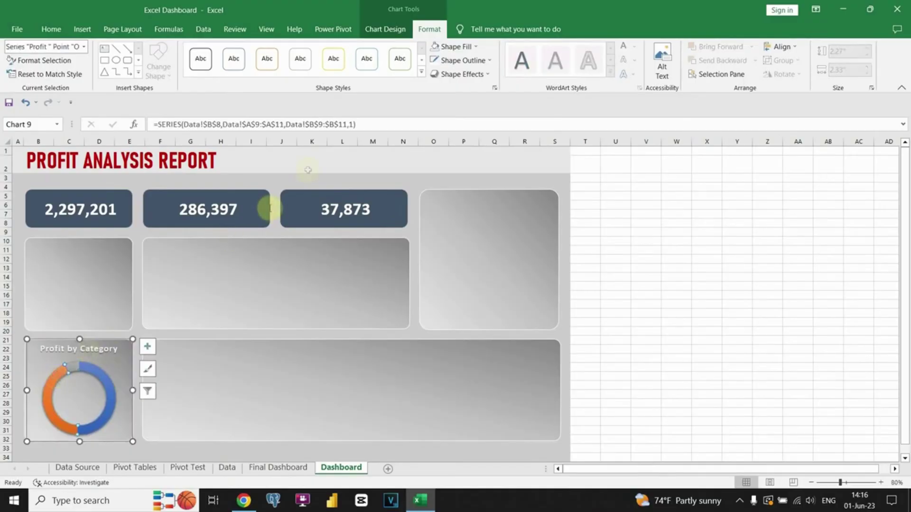
pyautogui.click(475, 47)
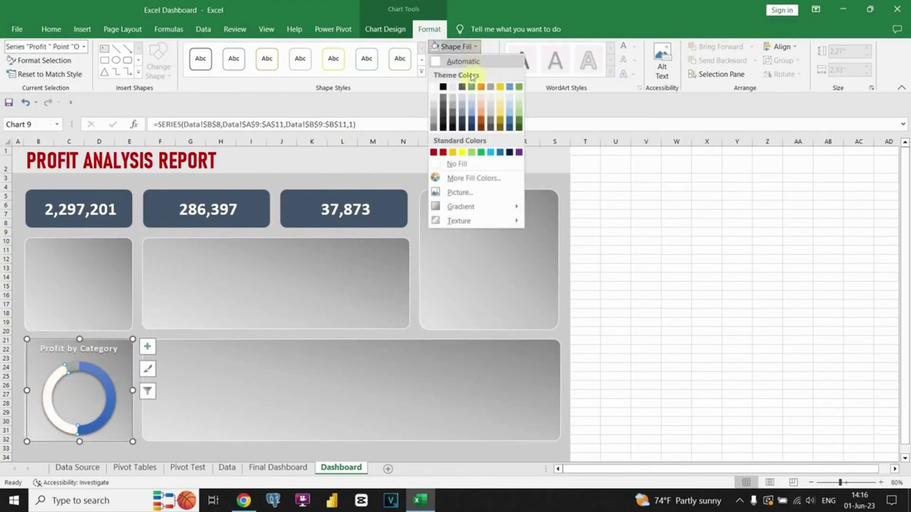
pyautogui.click(433, 151)
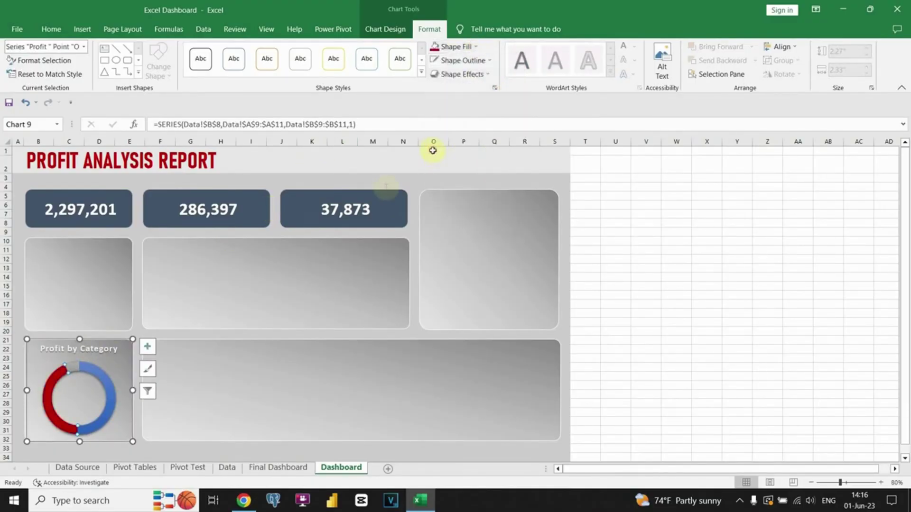
pyautogui.click(135, 327)
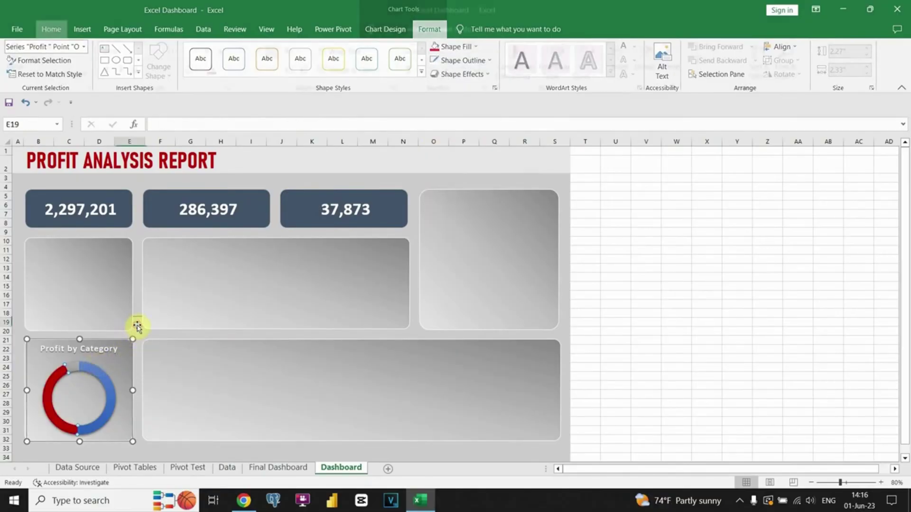
# - Fill the blue Technology slice of the Profit by Category doughnut with the dark blue-gray theme color
pyautogui.click(109, 383)
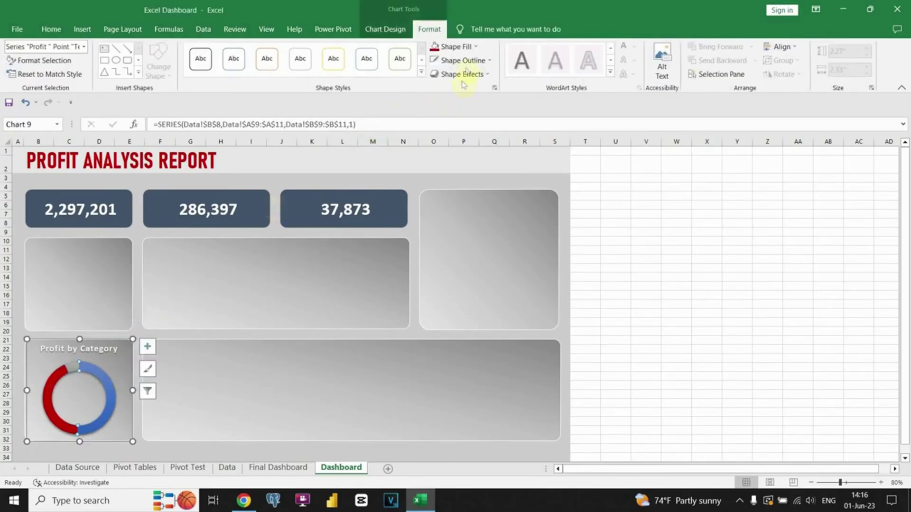
pyautogui.click(474, 47)
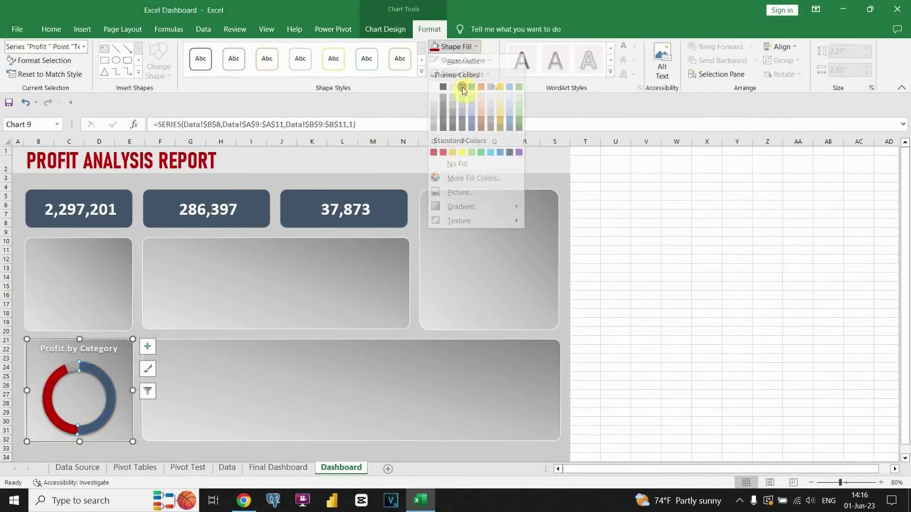
pyautogui.click(463, 90)
pyautogui.click(139, 234)
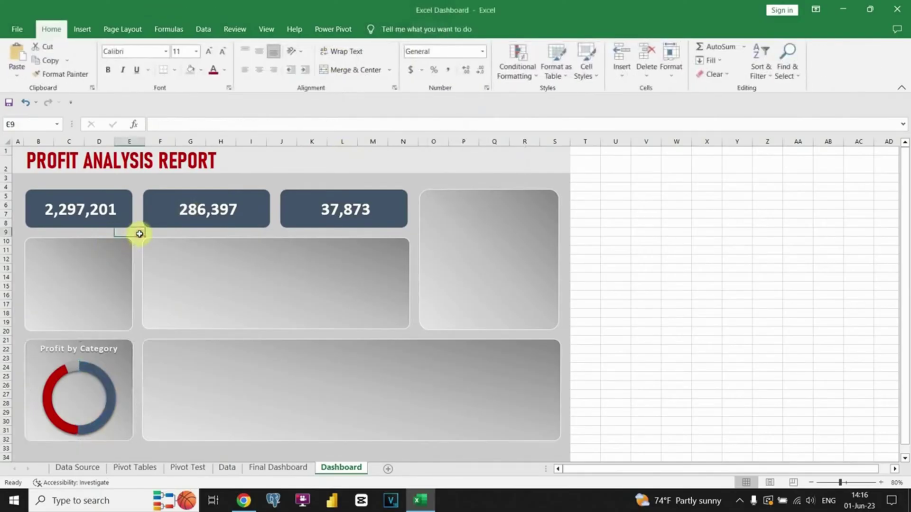
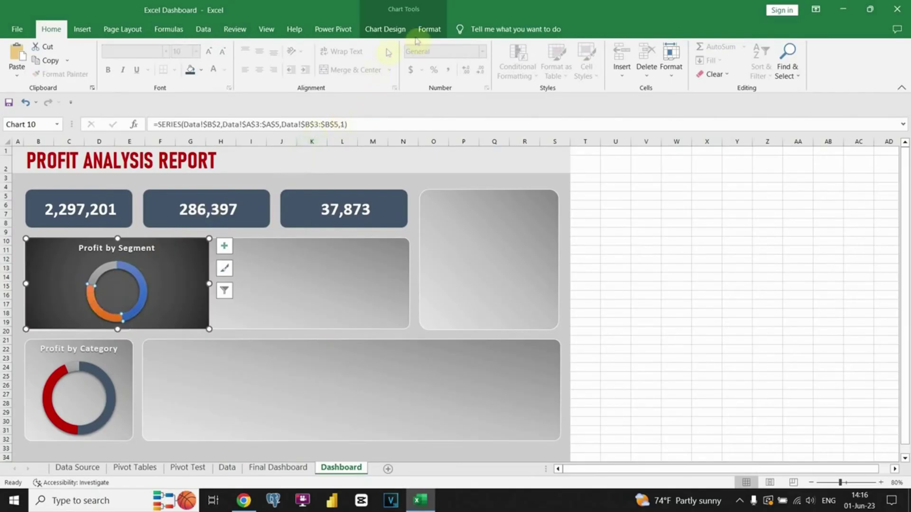
# - Fill the Profit by Segment doughnut's orange Corporate slice with standard dark red and its blue Consumer slice with the dark blue-gray theme color
pyautogui.click(428, 29)
pyautogui.click(474, 47)
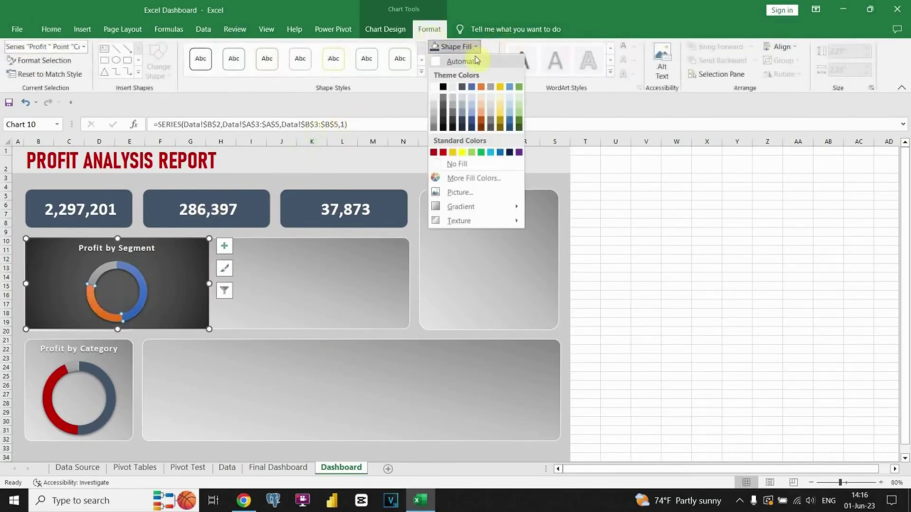
pyautogui.click(433, 152)
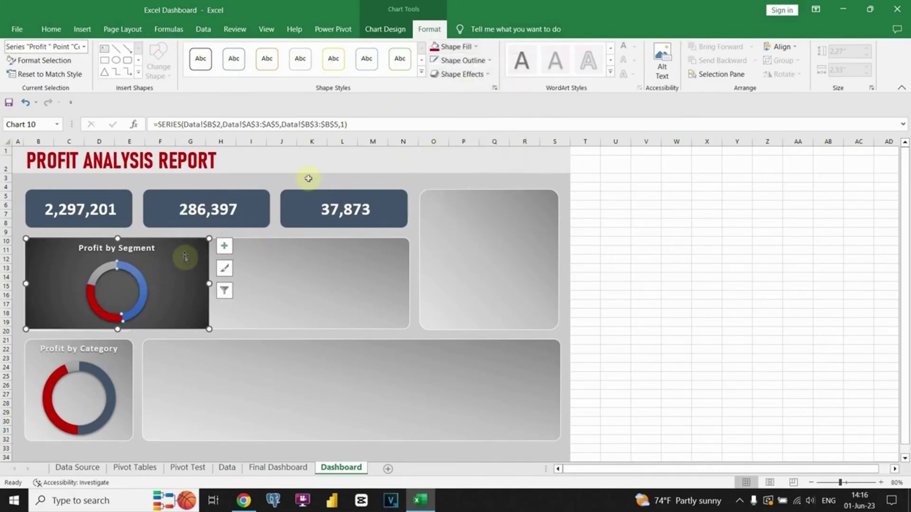
pyautogui.click(457, 46)
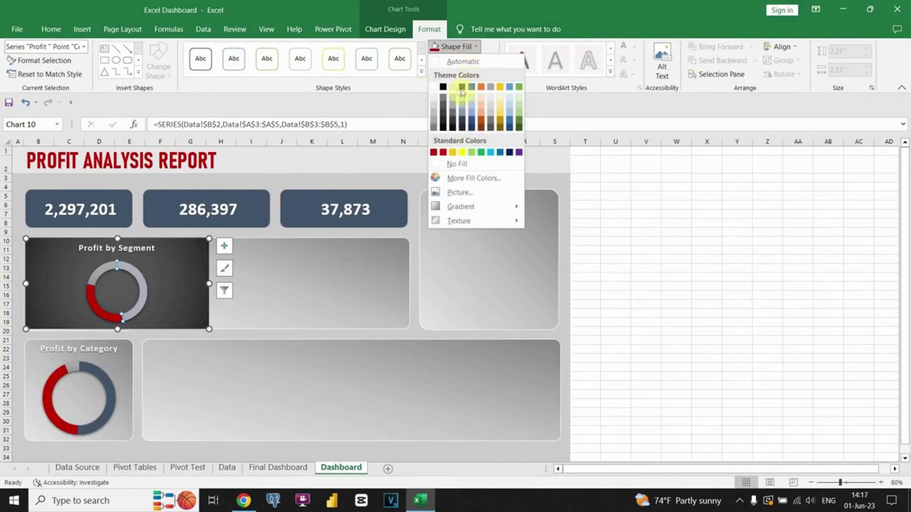
pyautogui.click(461, 86)
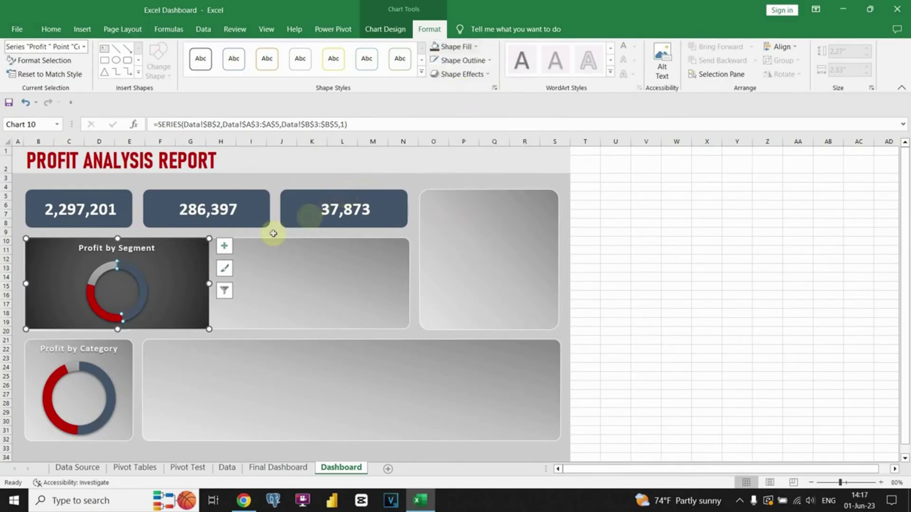
# - Set the Profit by Segment chart area to No Fill and fit the chart over its panel, about 1.98" high by 2.37" wide
pyautogui.click(222, 247)
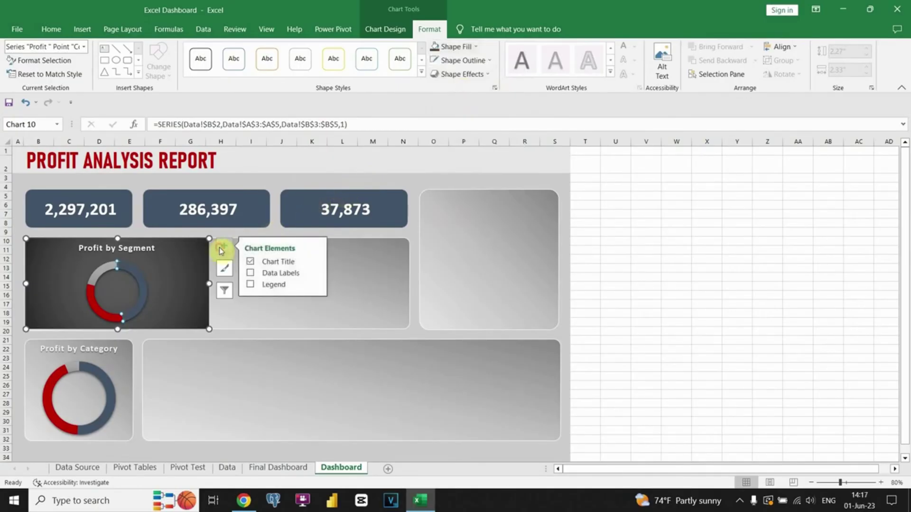
pyautogui.click(190, 256)
pyautogui.click(458, 47)
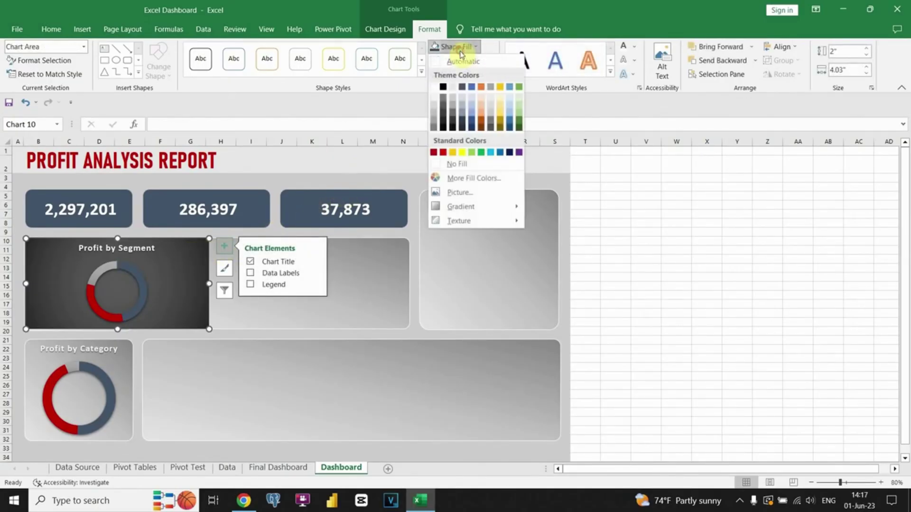
pyautogui.click(460, 167)
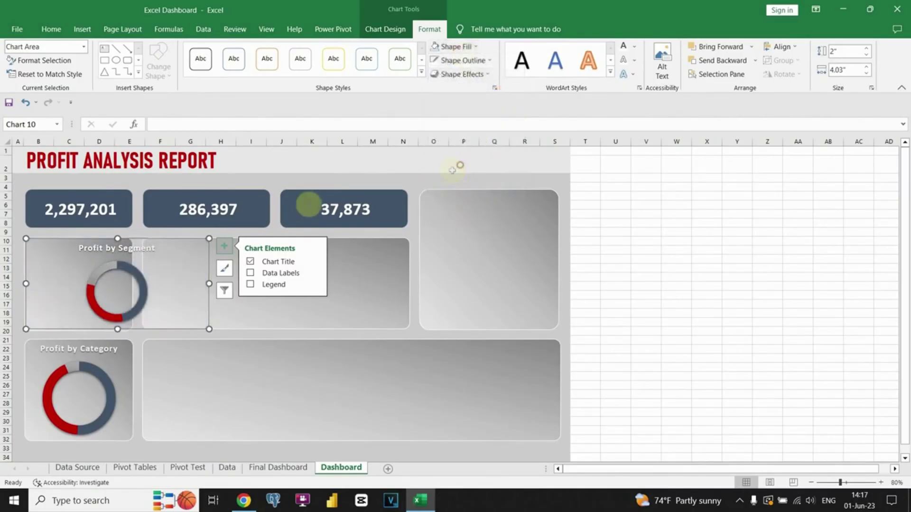
pyautogui.moveTo(209, 239); pyautogui.dragTo(133, 239)
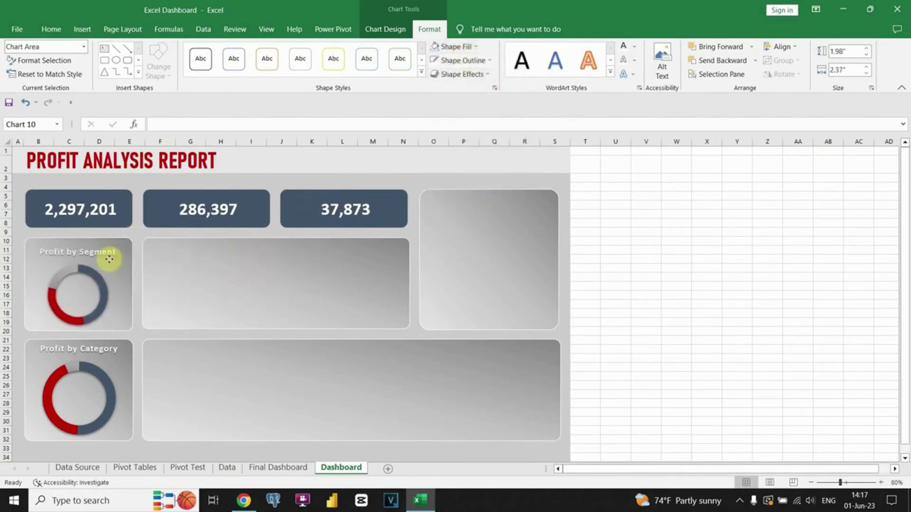
pyautogui.click(143, 338)
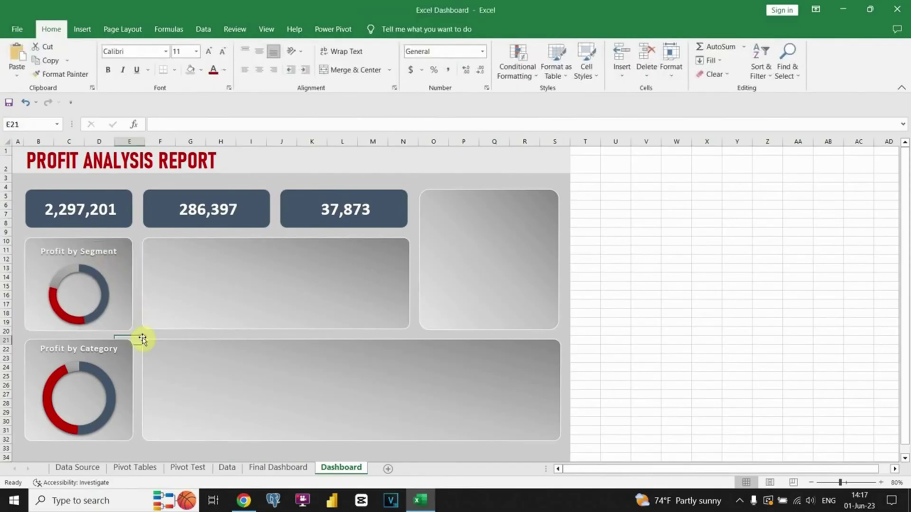
# - Insert a basic 2-D line chart from the Region data A14:B18 on the Data sheet and place it clear of the tables
pyautogui.click(228, 468)
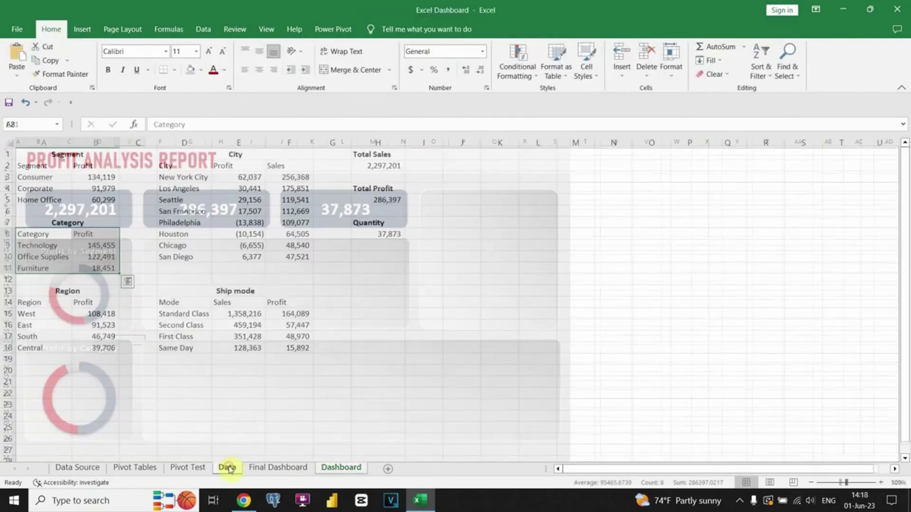
pyautogui.moveTo(46, 302); pyautogui.dragTo(104, 345)
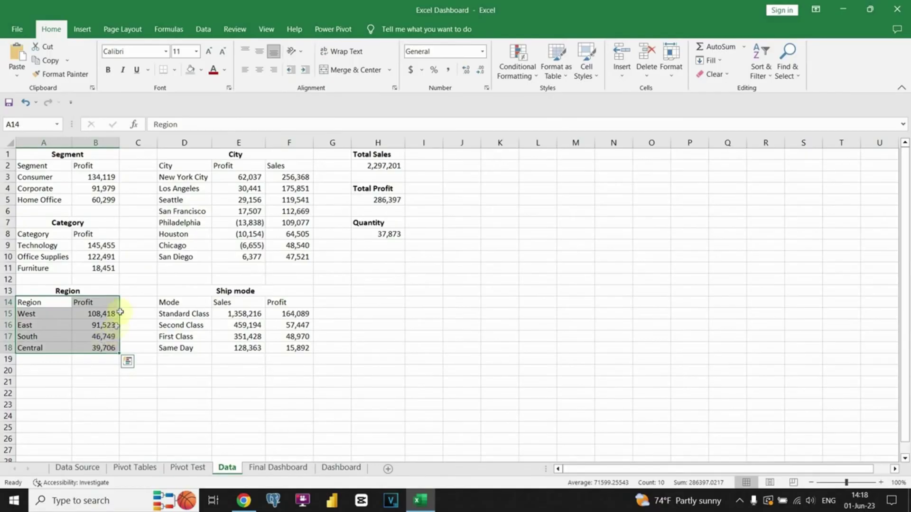
pyautogui.click(82, 29)
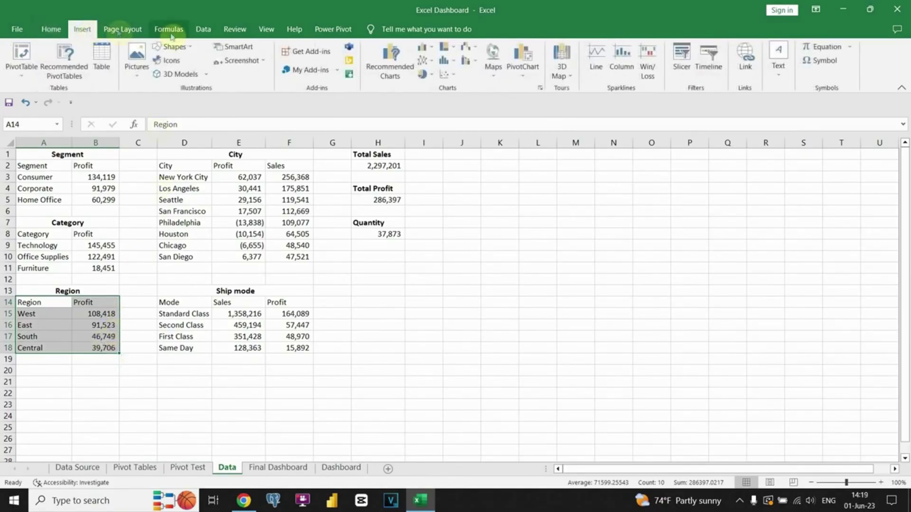
pyautogui.click(430, 61)
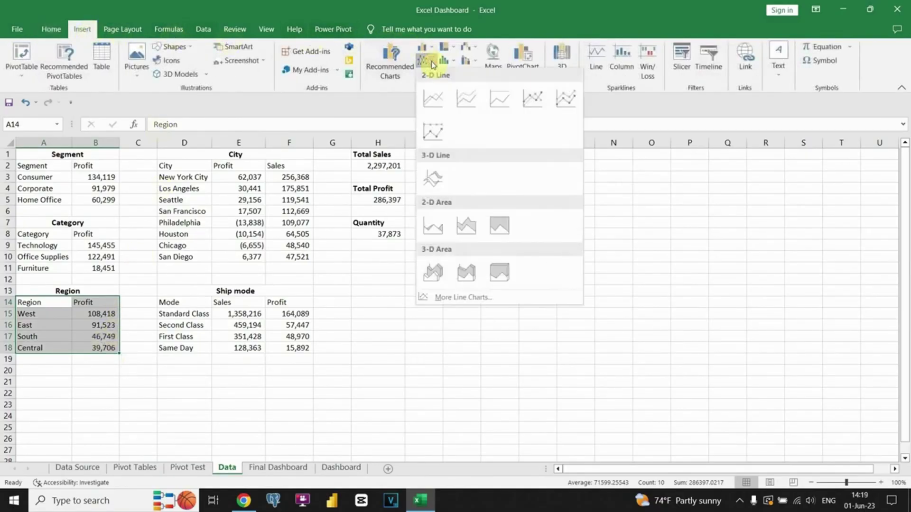
pyautogui.click(432, 99)
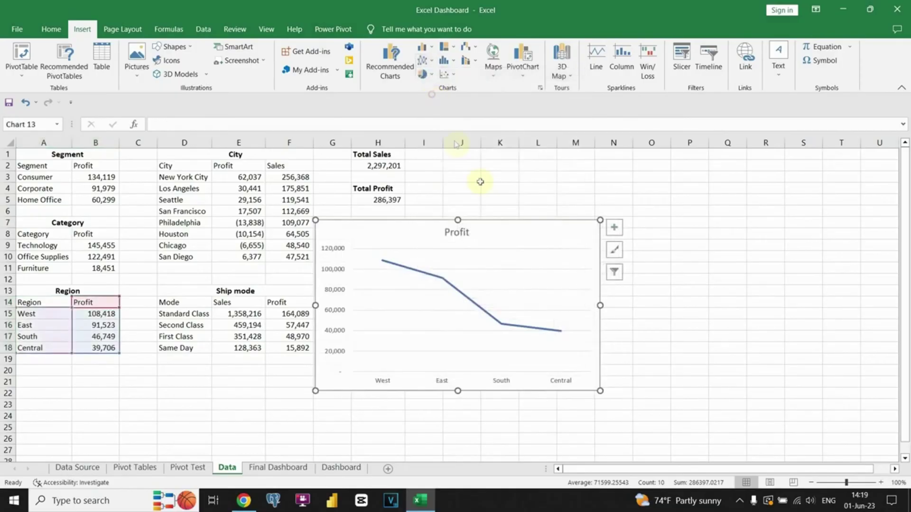
pyautogui.moveTo(507, 225); pyautogui.dragTo(634, 214)
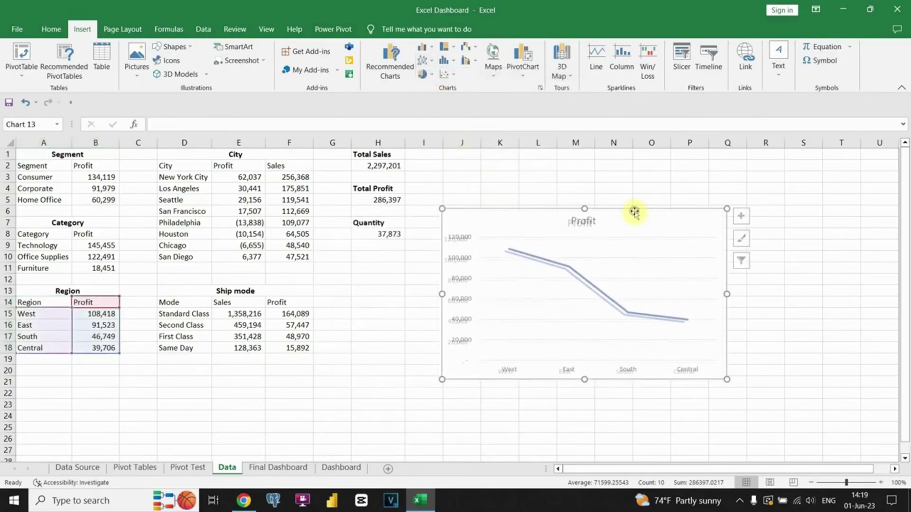
# - Apply the dark gray chart style to the region line chart and remove its gridlines
pyautogui.click(457, 63)
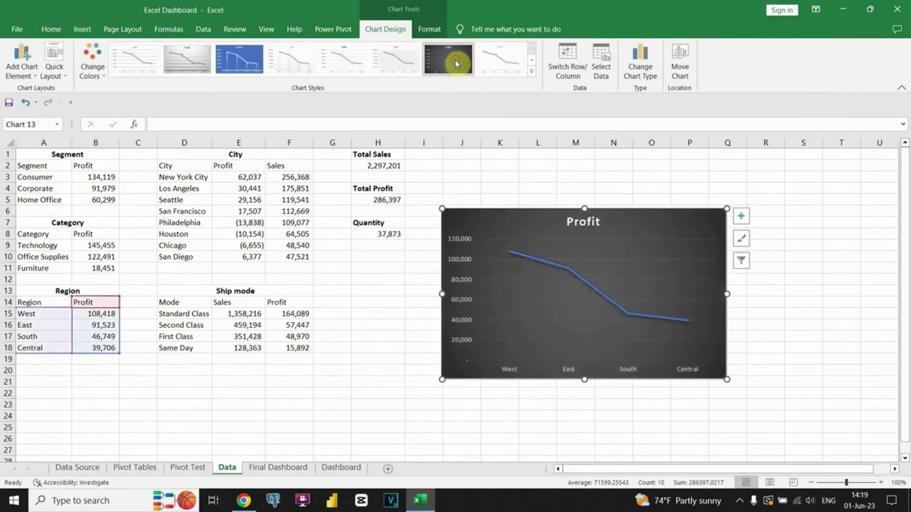
pyautogui.click(741, 216)
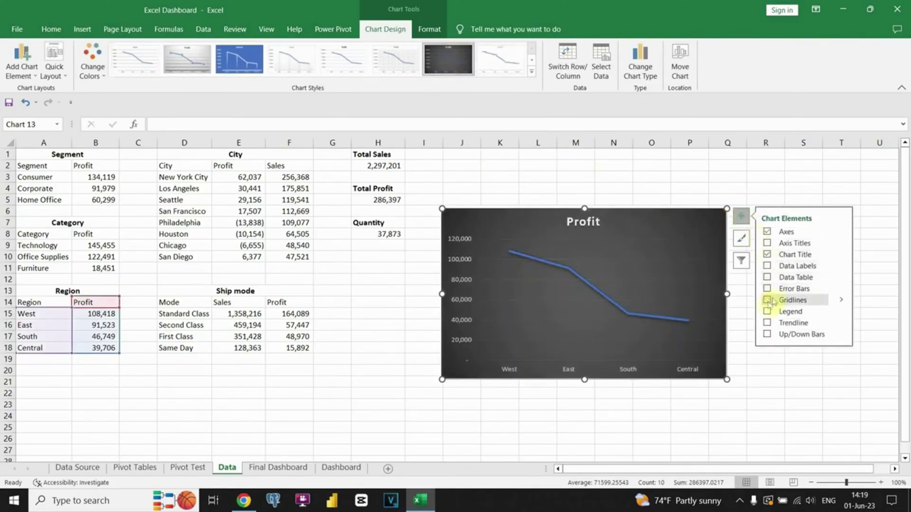
# - Title the line chart "Profit by Region" and set the title's font size to 14
pyautogui.click(598, 224)
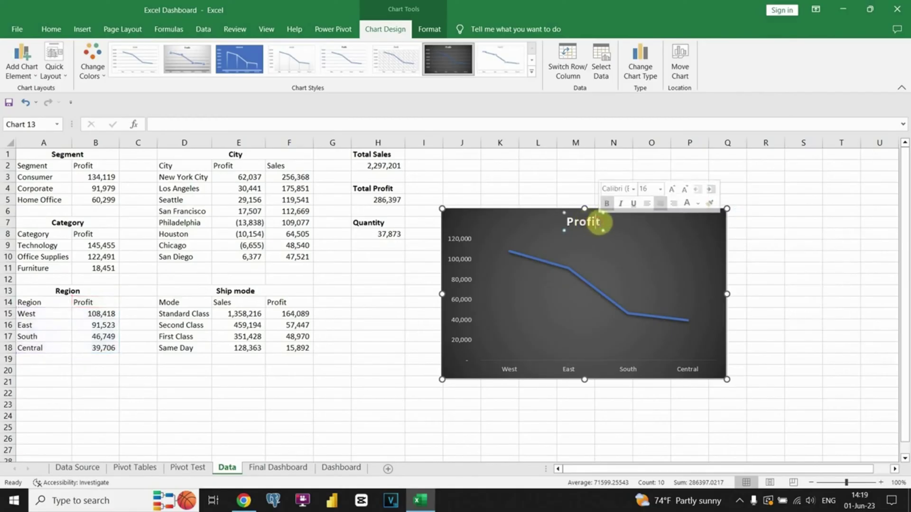
pyautogui.write('by Region')
pyautogui.tripleClick(598, 224)
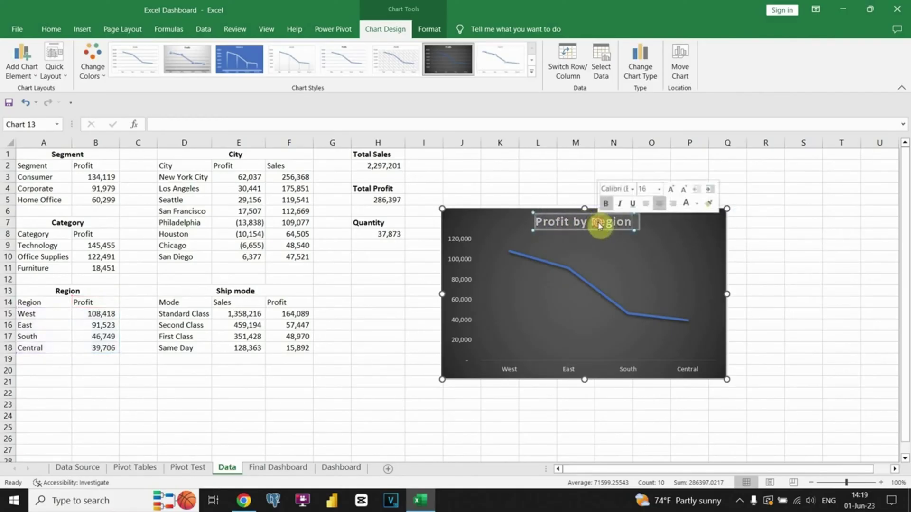
pyautogui.click(660, 190)
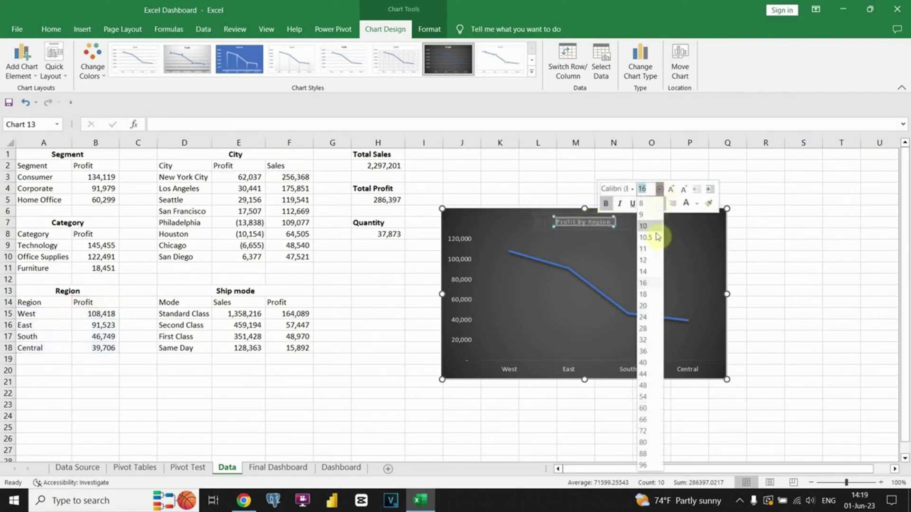
pyautogui.click(647, 275)
pyautogui.click(582, 261)
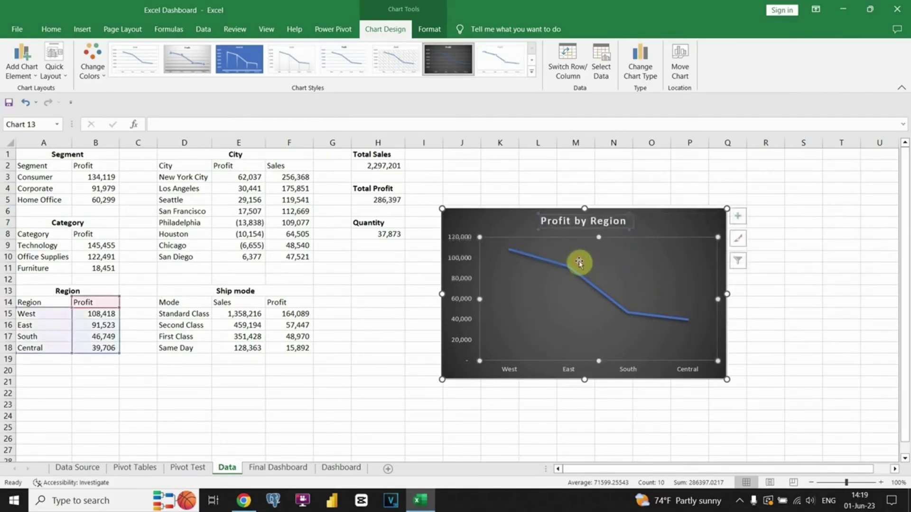
# - Set the Profit by Region chart area to No Fill
pyautogui.click(524, 223)
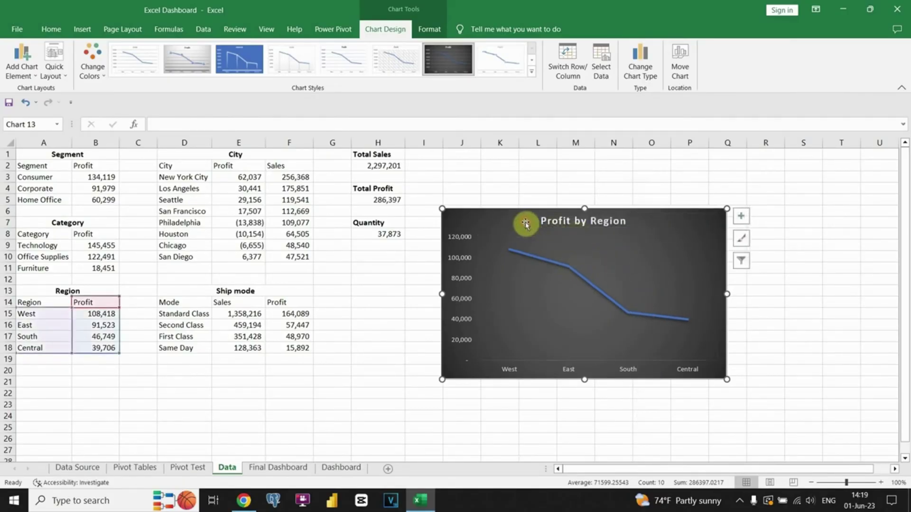
pyautogui.click(430, 29)
pyautogui.click(476, 48)
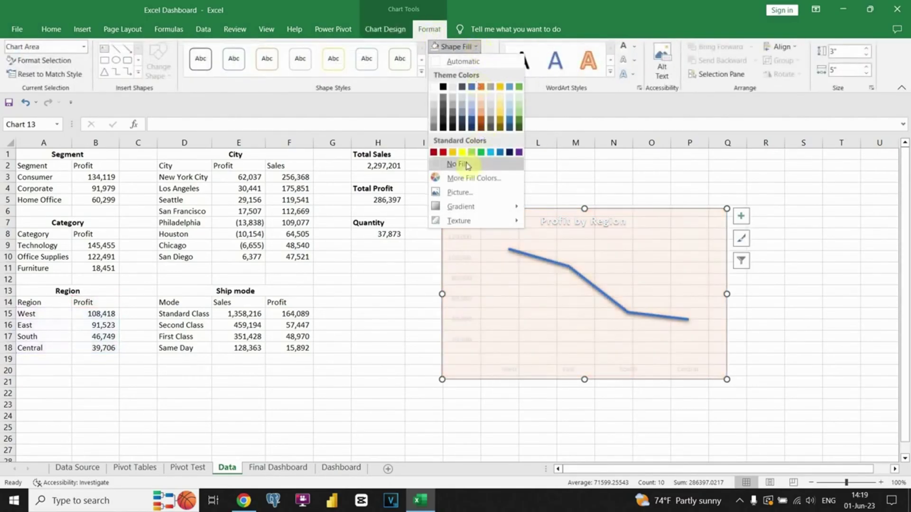
pyautogui.click(474, 166)
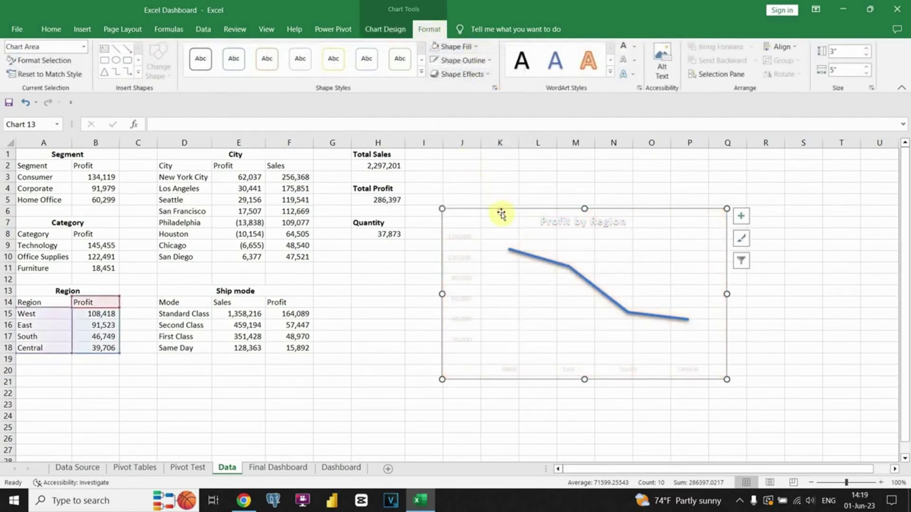
# - Move the Profit by Region chart to the Dashboard sheet and place it over the middle panel beside Profit by Segment
pyautogui.press('Delete')
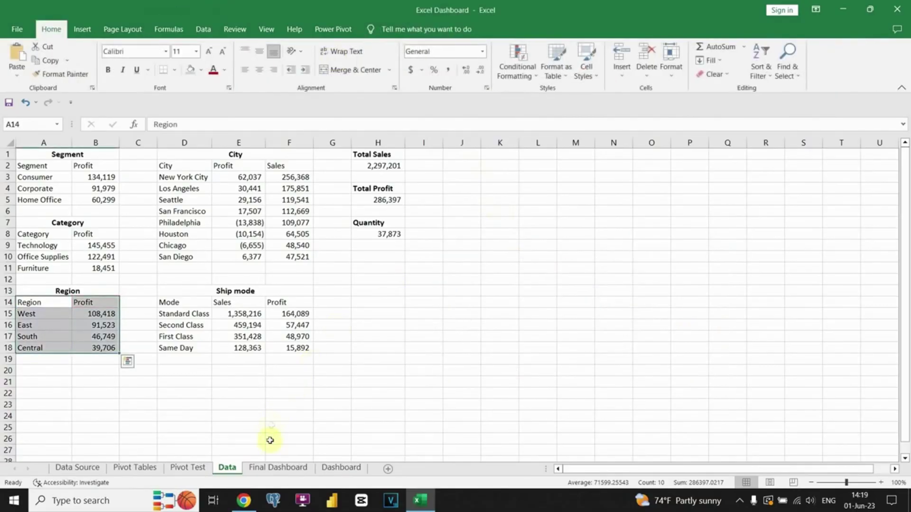
pyautogui.click(341, 468)
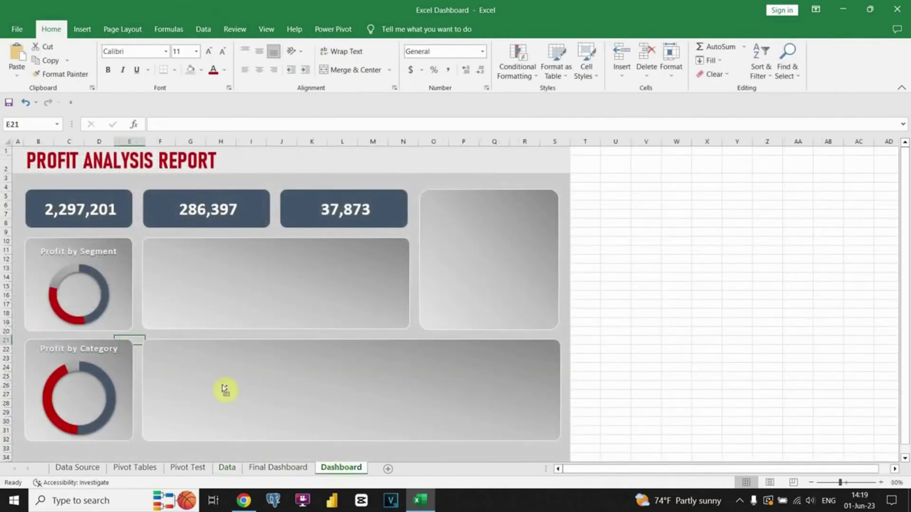
pyautogui.hotkey('ctrl', 'v')
pyautogui.moveTo(240, 336); pyautogui.dragTo(273, 230)
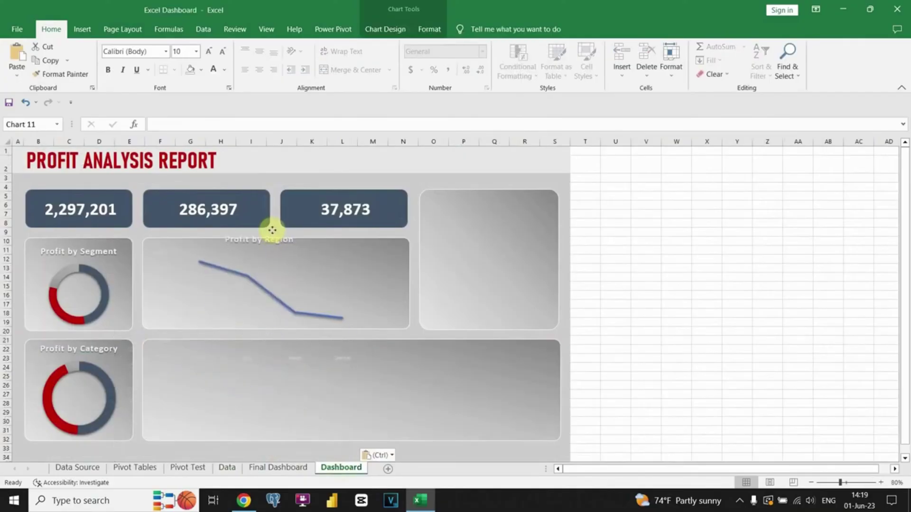
# - Set the Profit by Region chart's vertical axis labels to the Automatic font color and make them bold
pyautogui.click(163, 255)
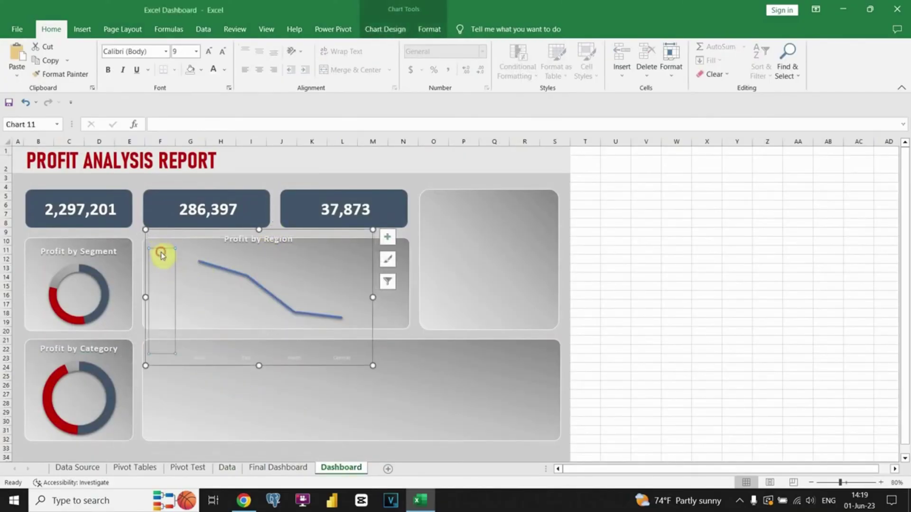
pyautogui.click(224, 70)
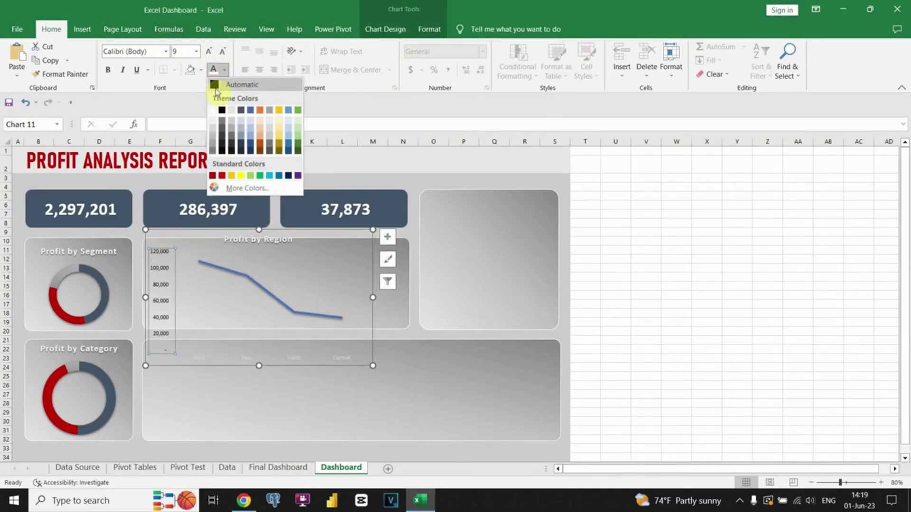
pyautogui.click(215, 86)
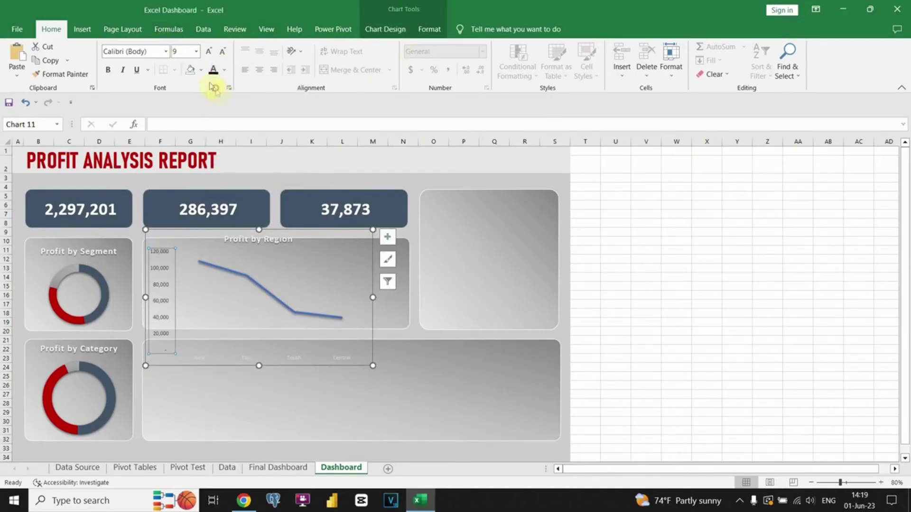
pyautogui.click(108, 72)
# - Make the Profit by Region chart's horizontal axis labels bold in the Automatic font color and resize the chart to fill its panel
pyautogui.click(242, 360)
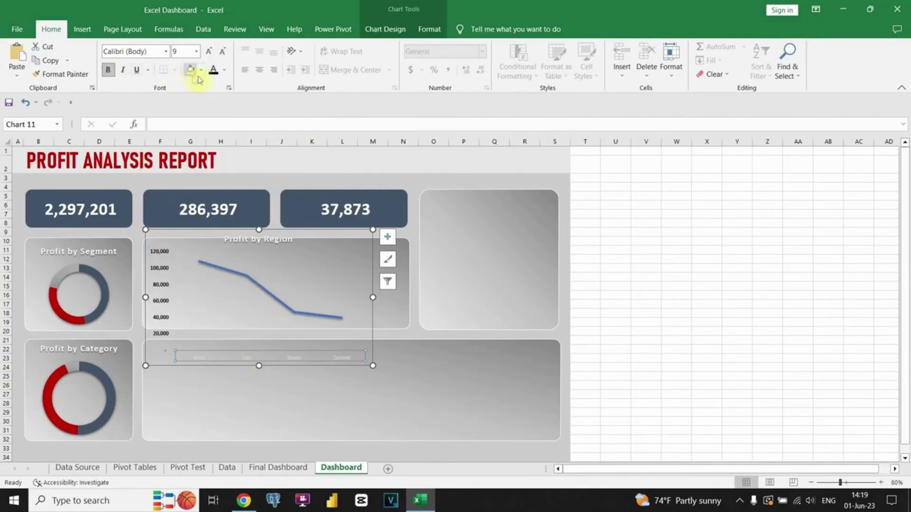
pyautogui.click(214, 70)
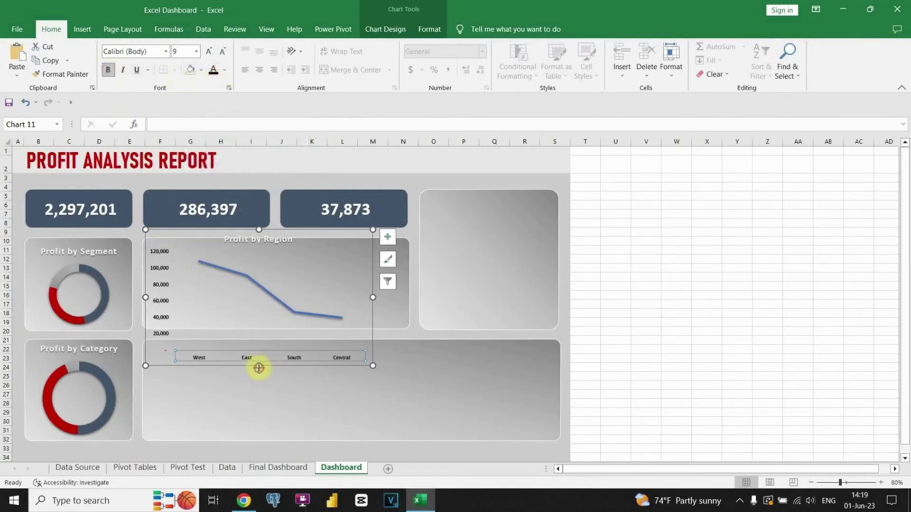
pyautogui.moveTo(258, 367); pyautogui.dragTo(262, 331)
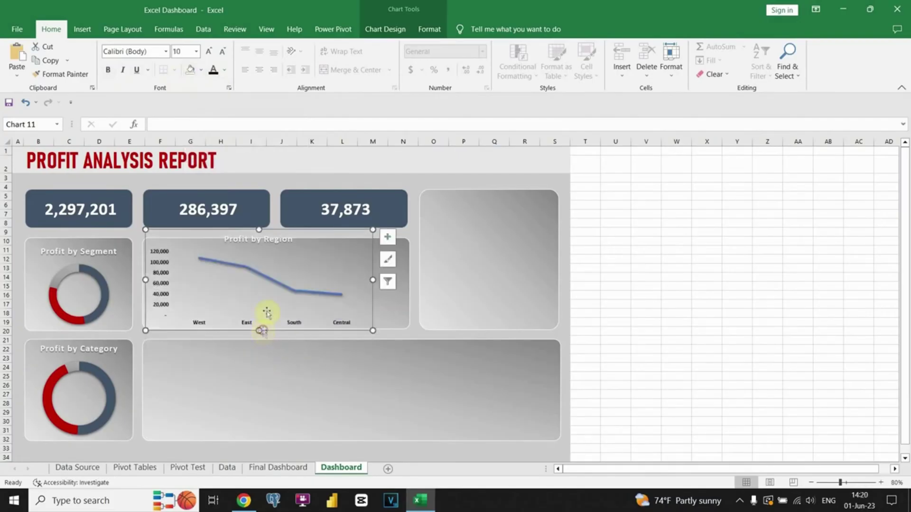
pyautogui.moveTo(272, 225); pyautogui.dragTo(272, 233)
pyautogui.moveTo(145, 284); pyautogui.dragTo(143, 285)
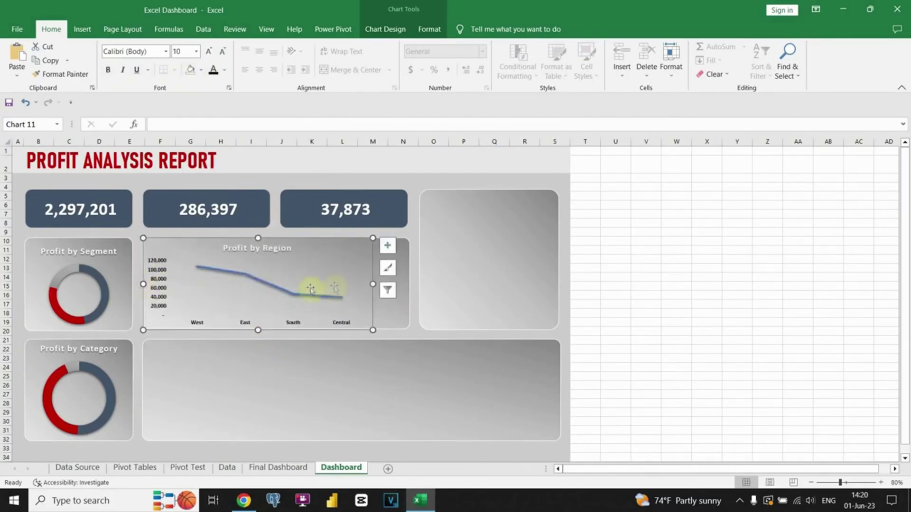
pyautogui.moveTo(408, 284); pyautogui.dragTo(409, 285)
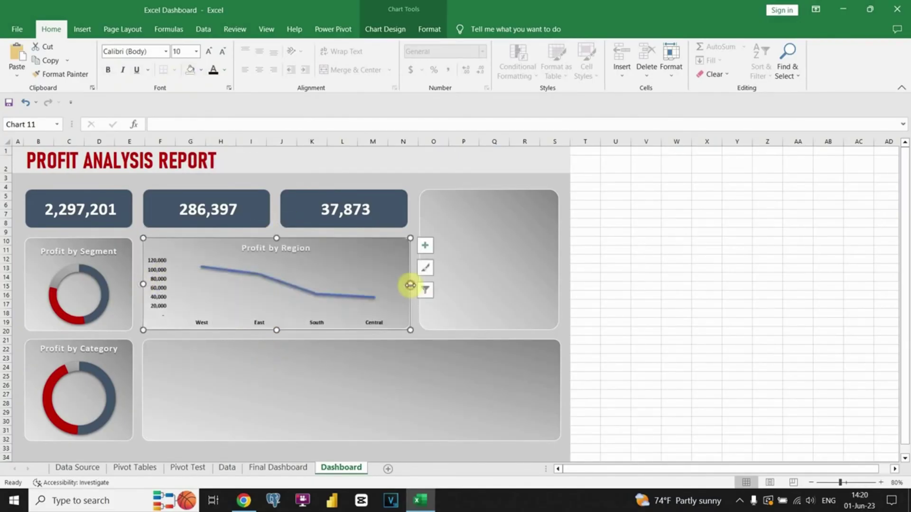
pyautogui.click(412, 224)
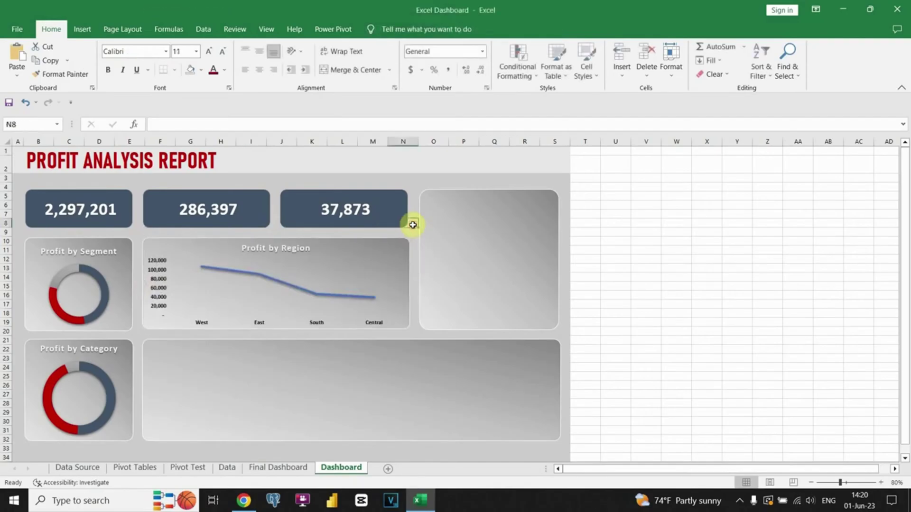
# - Set the Profit by Region line's fill and outline color to the standard Dark Red
pyautogui.click(351, 299)
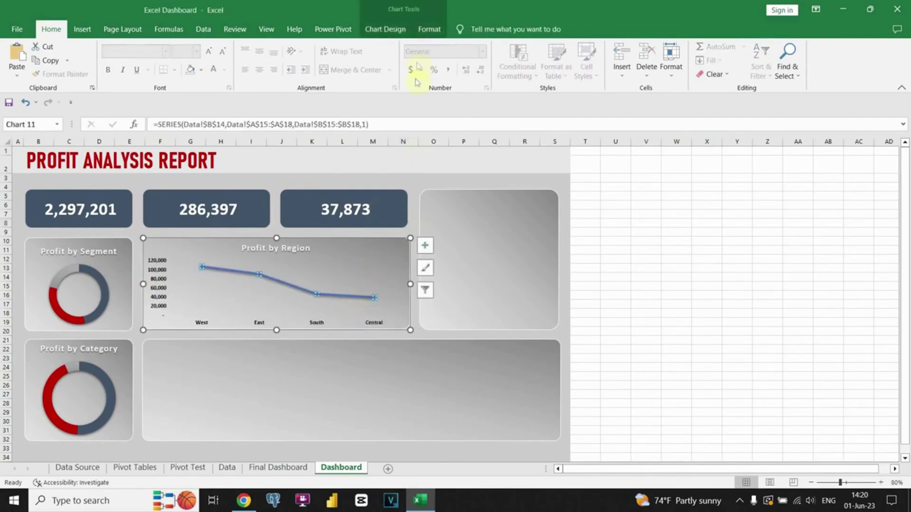
pyautogui.click(426, 32)
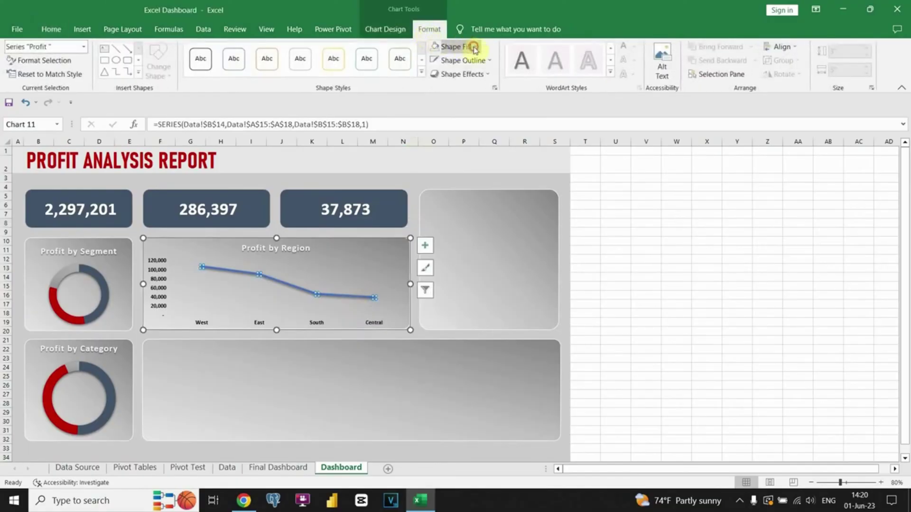
pyautogui.click(474, 49)
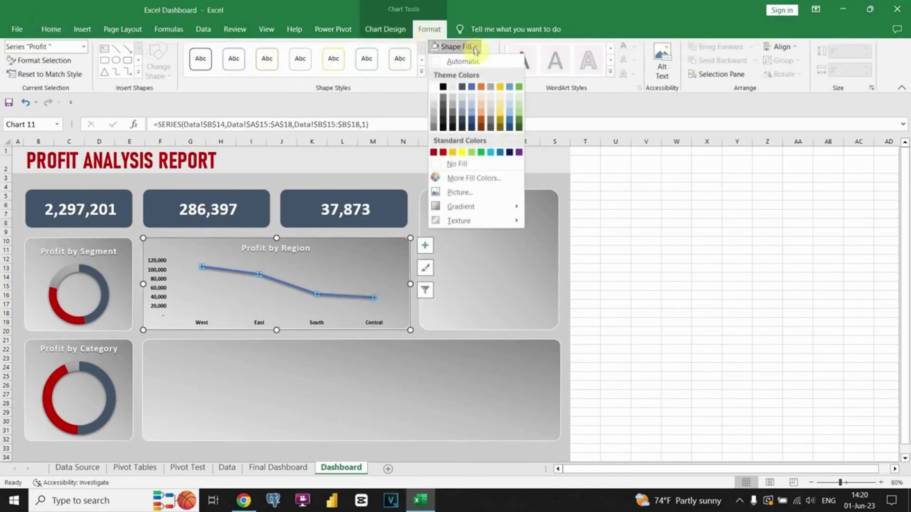
pyautogui.click(433, 152)
pyautogui.click(463, 60)
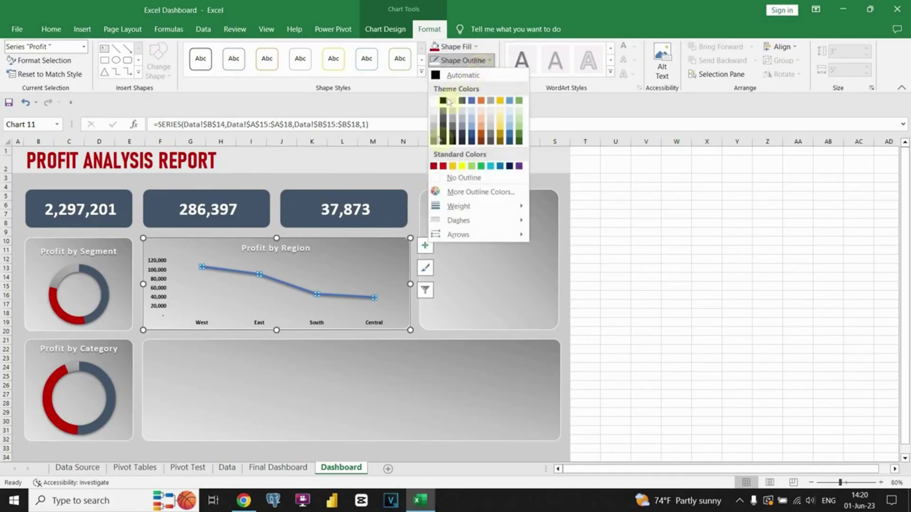
pyautogui.click(434, 167)
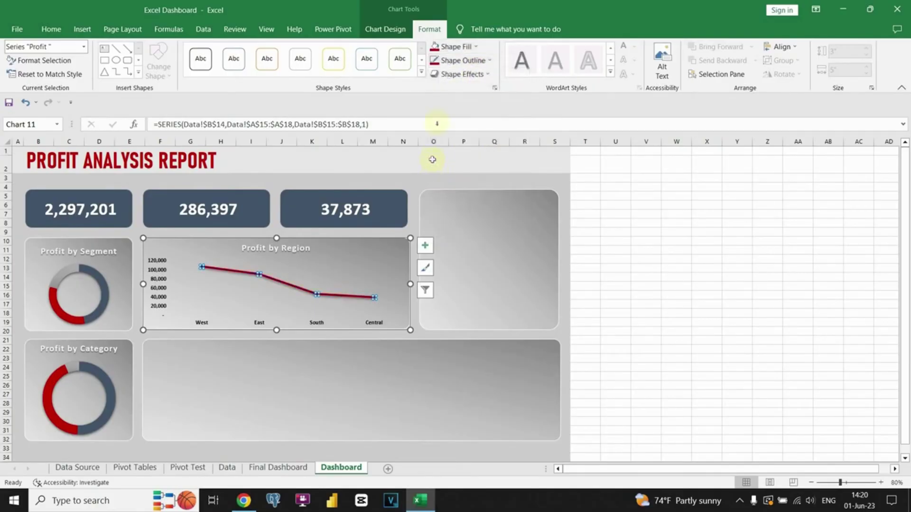
# - Set the Profit by Region line's outline weight to 4½ pt
pyautogui.click(476, 61)
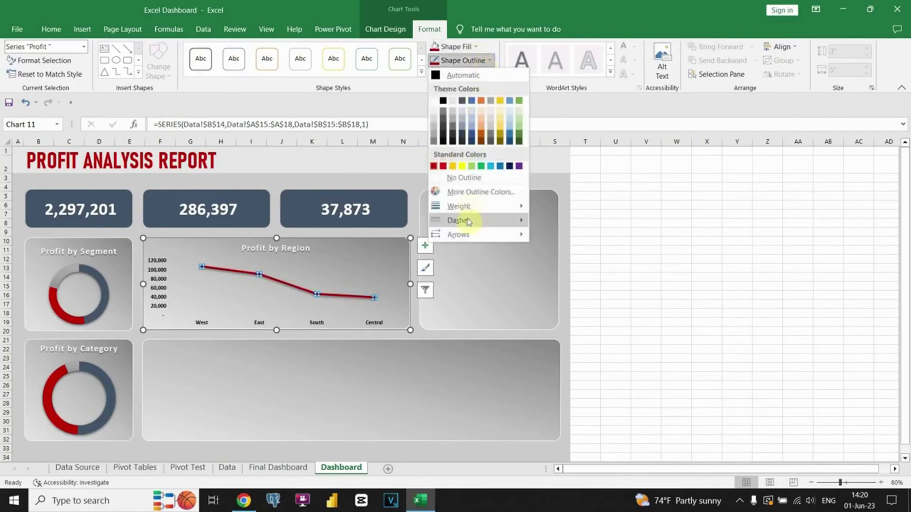
pyautogui.moveTo(472, 207)
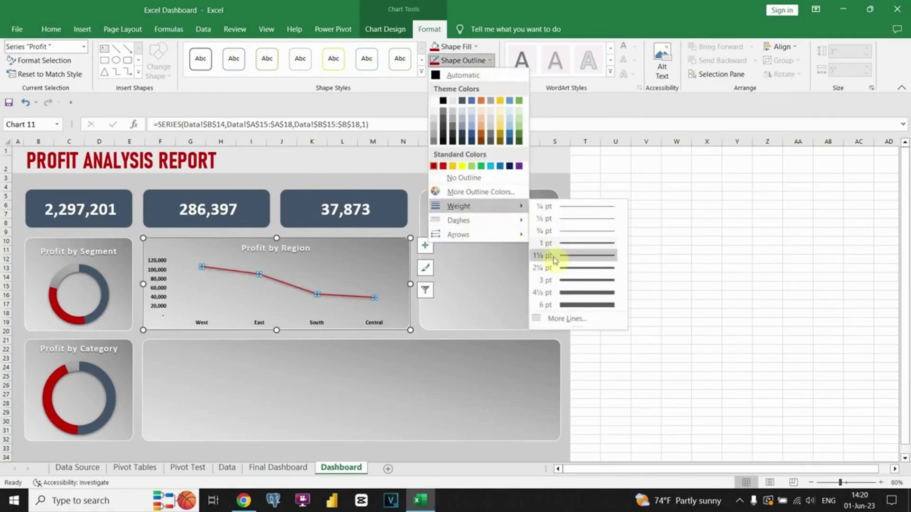
pyautogui.click(551, 293)
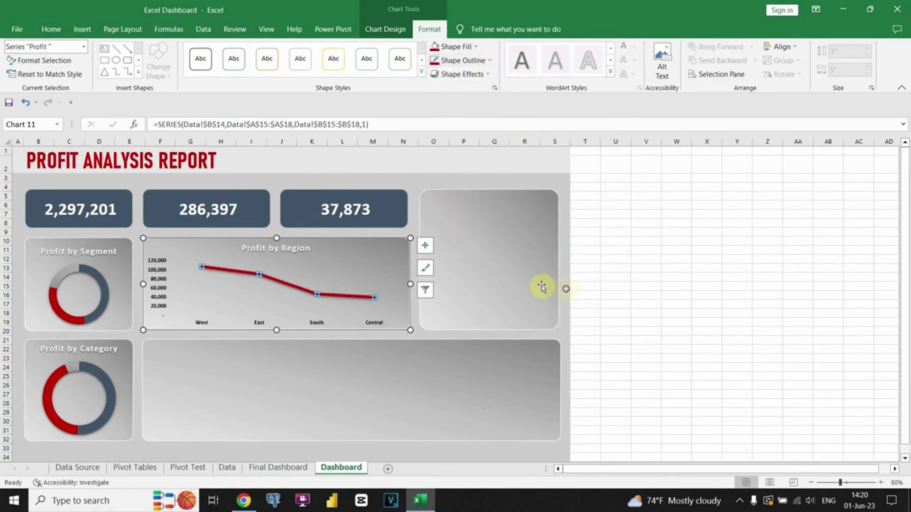
pyautogui.click(423, 179)
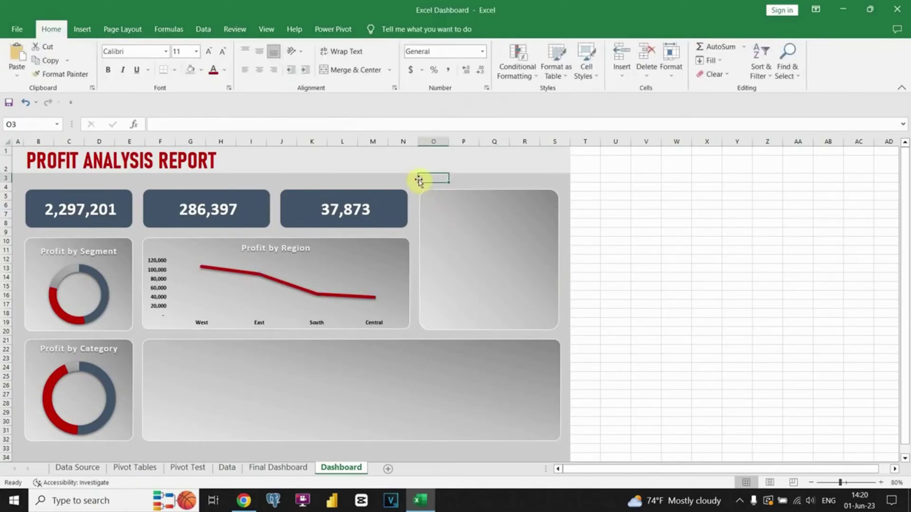
# - Add data labels to the Profit by Region chart, positioned below the line
pyautogui.click(338, 274)
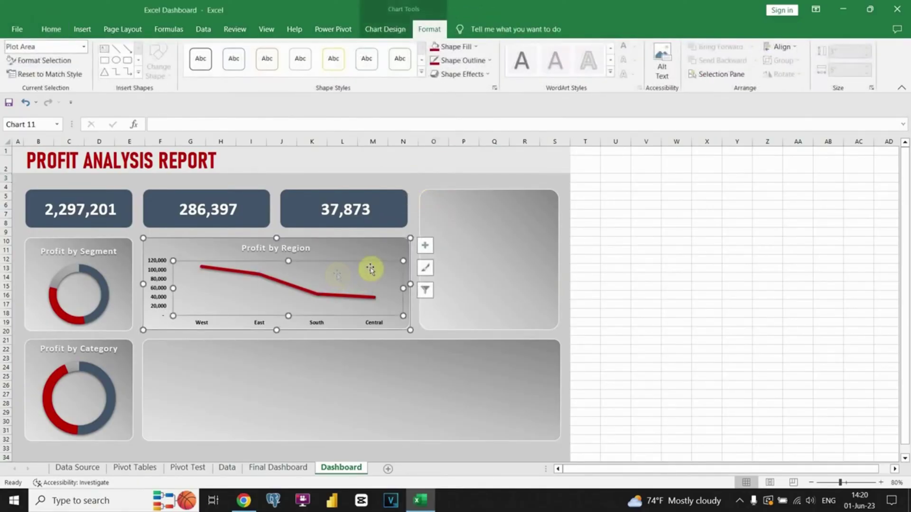
pyautogui.click(425, 245)
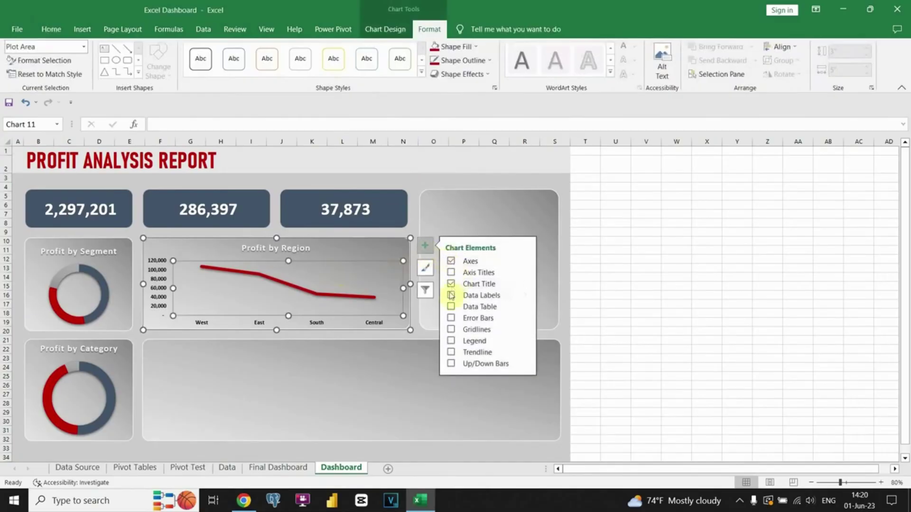
pyautogui.click(451, 295)
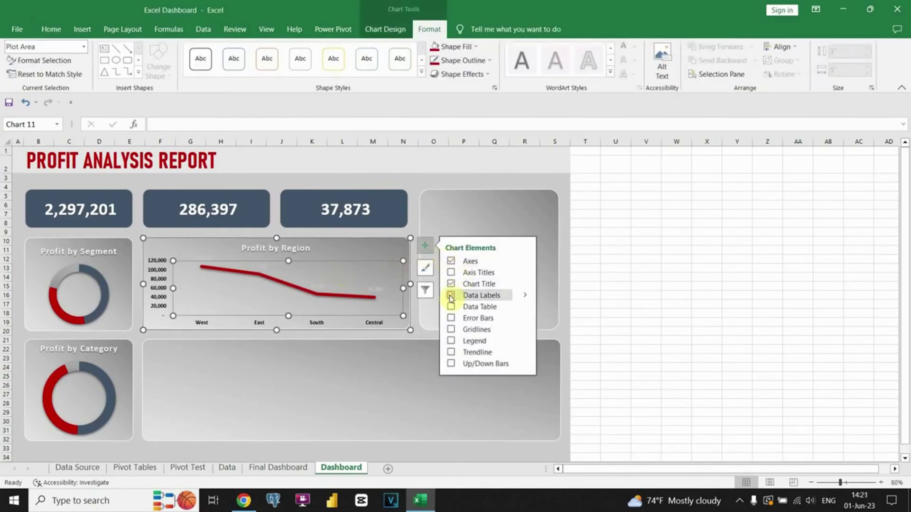
pyautogui.click(524, 295)
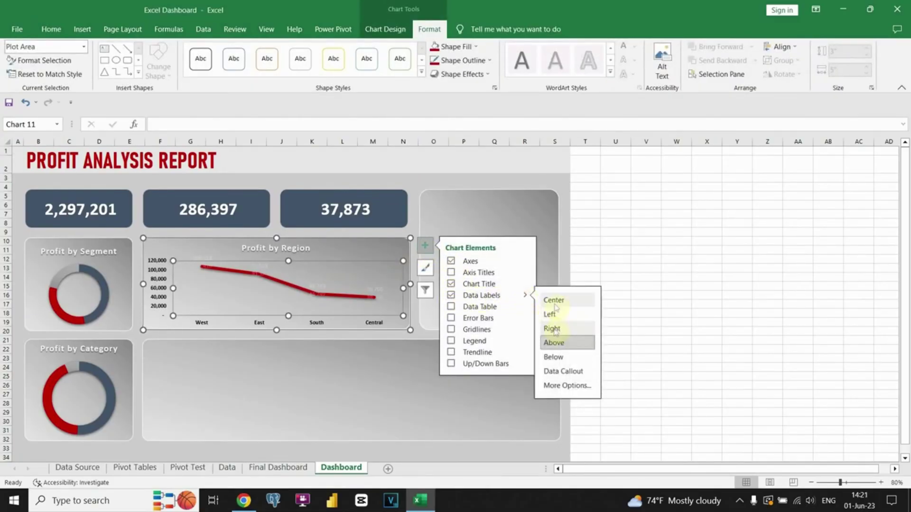
pyautogui.click(553, 358)
# - Format the Profit by Region data labels as bold white text at font size 10.5
pyautogui.click(257, 284)
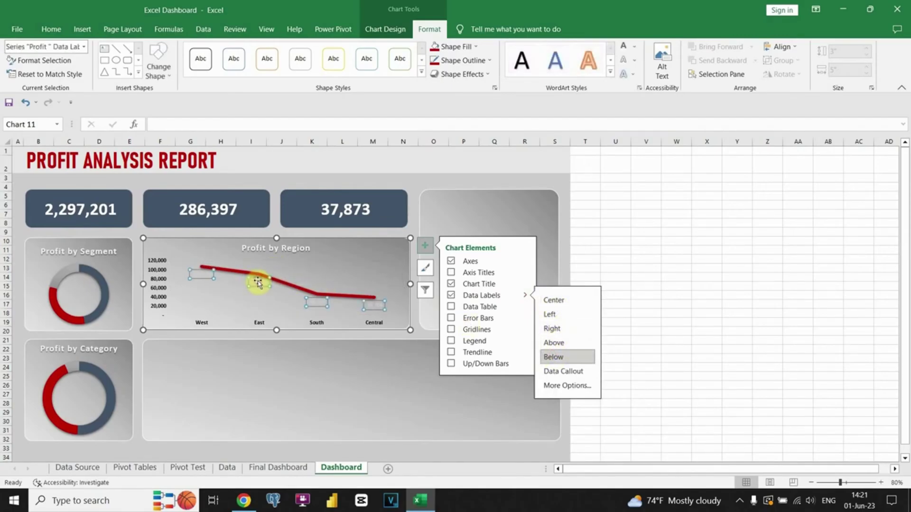
pyautogui.click(51, 29)
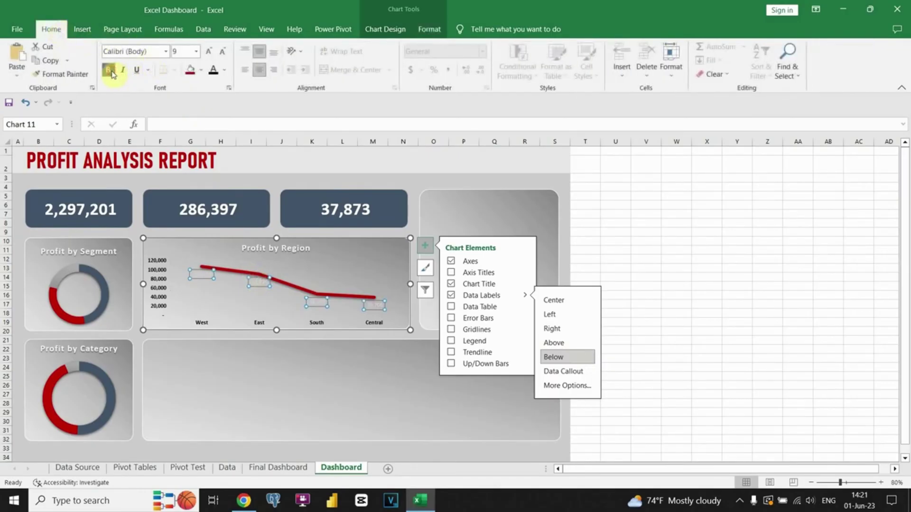
pyautogui.click(223, 71)
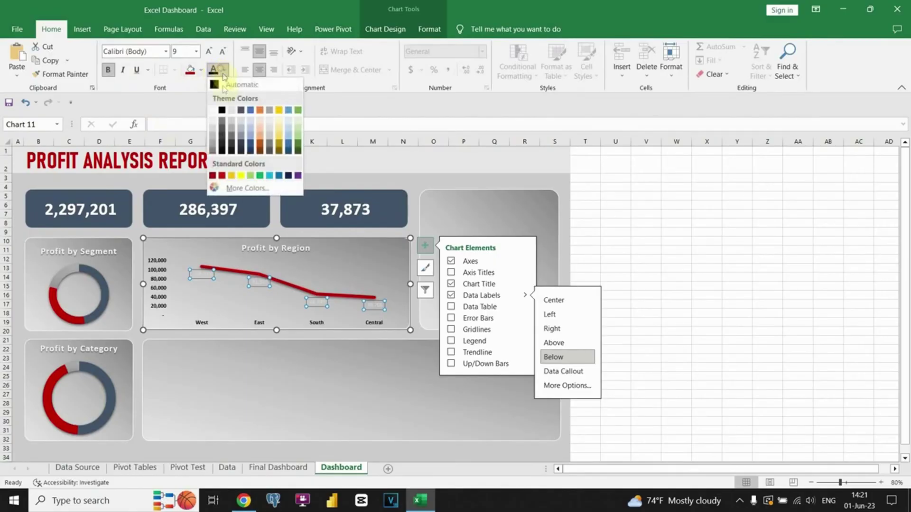
pyautogui.click(213, 111)
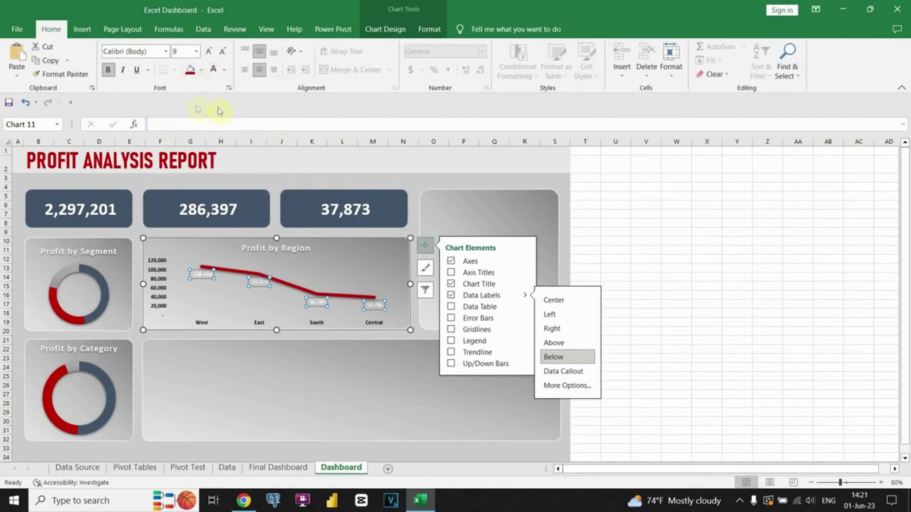
pyautogui.click(212, 53)
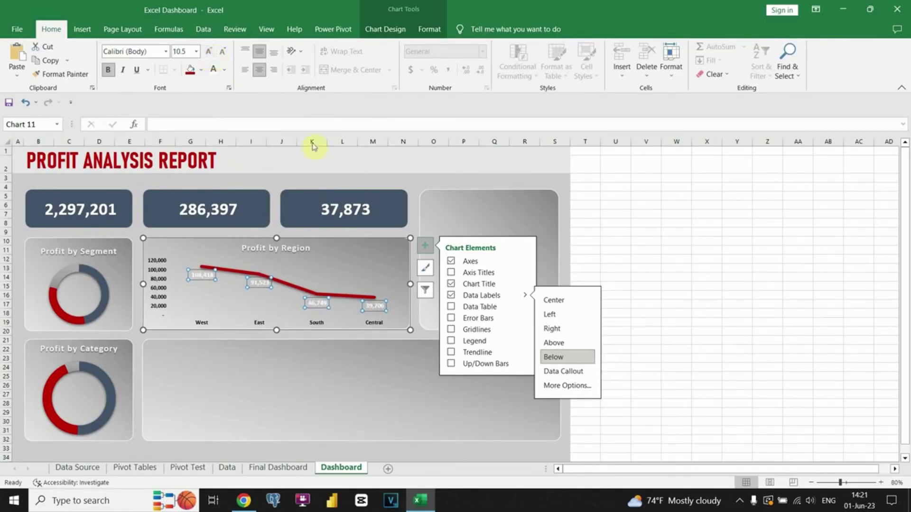
pyautogui.click(410, 228)
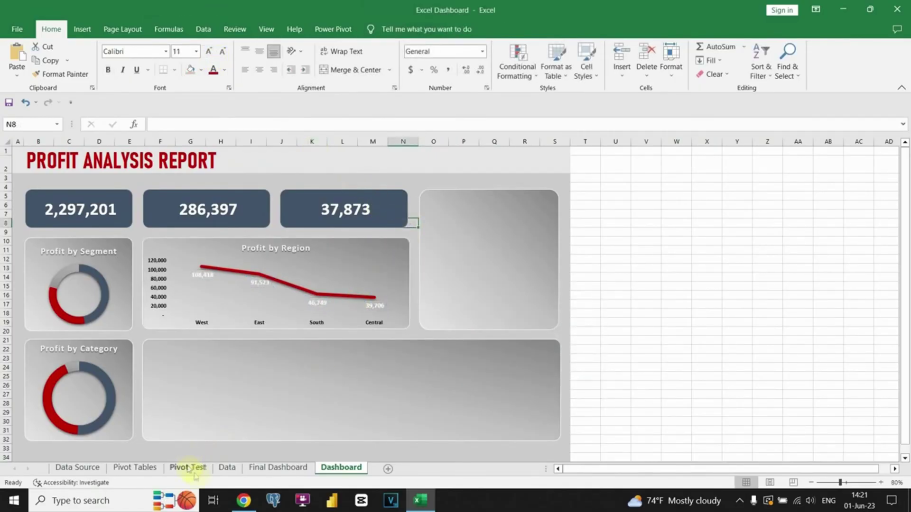
# - Insert a 2-D clustered bar chart from the Ship mode table D14:F18 on the Data sheet and widen it beside the tables
pyautogui.click(223, 472)
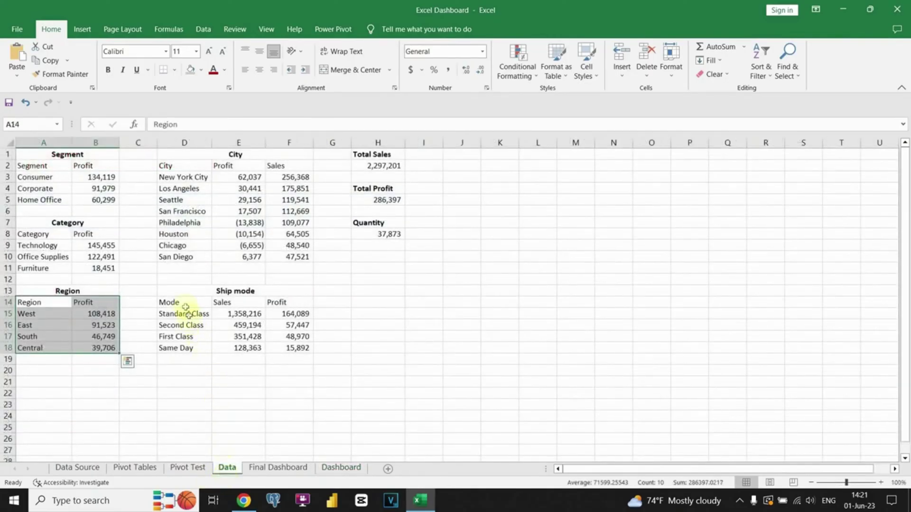
pyautogui.moveTo(186, 307); pyautogui.dragTo(296, 349)
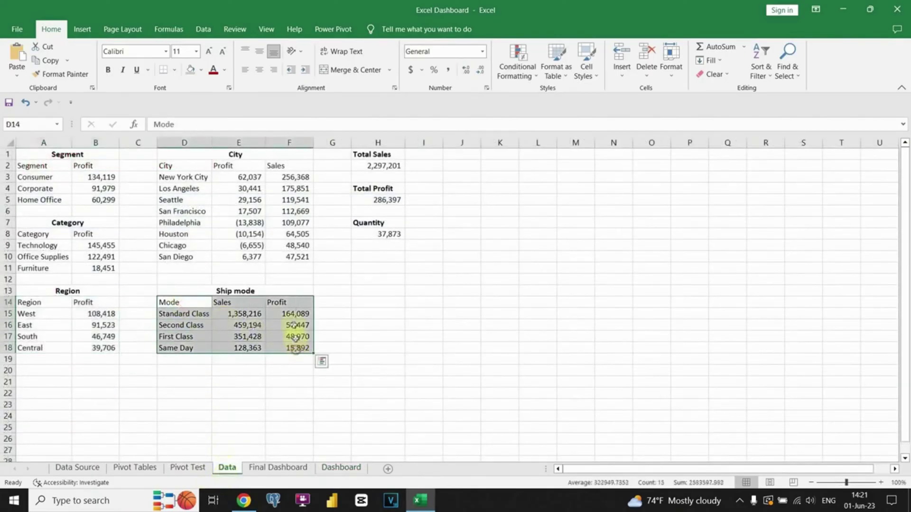
pyautogui.click(85, 31)
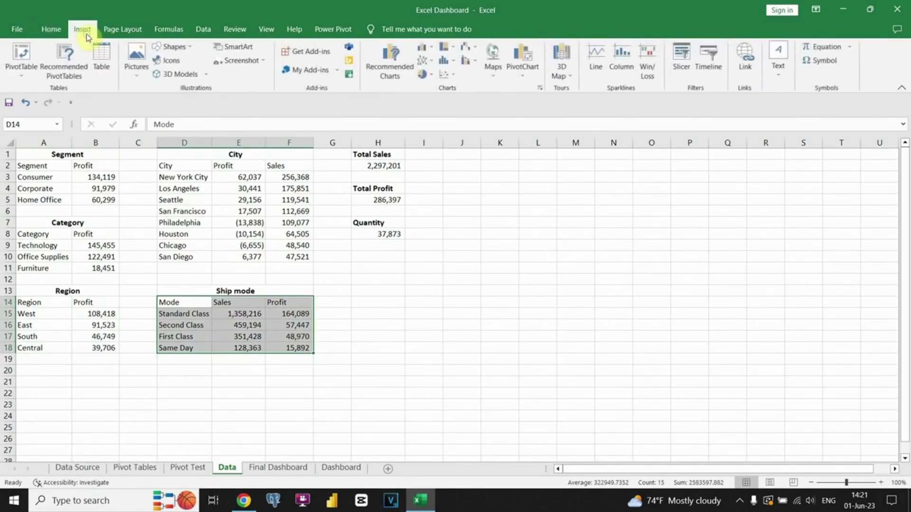
pyautogui.click(427, 51)
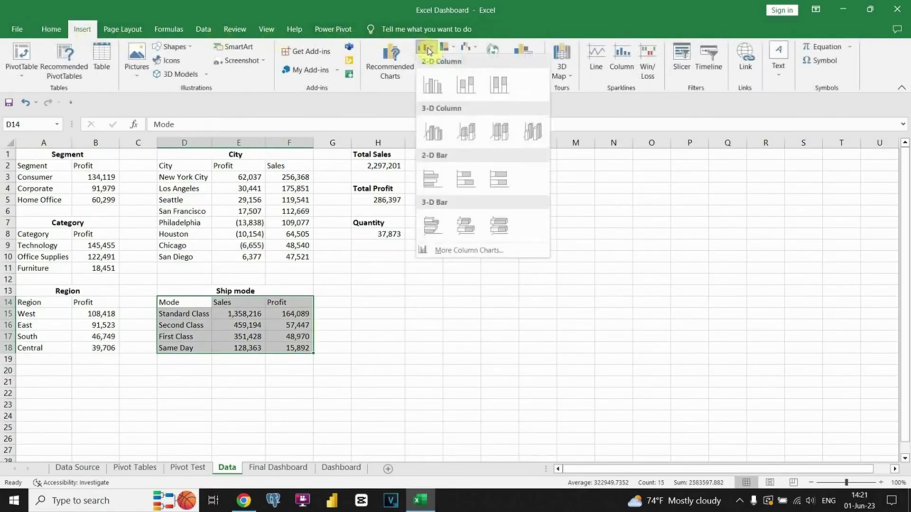
pyautogui.click(433, 180)
pyautogui.moveTo(481, 240); pyautogui.dragTo(514, 236)
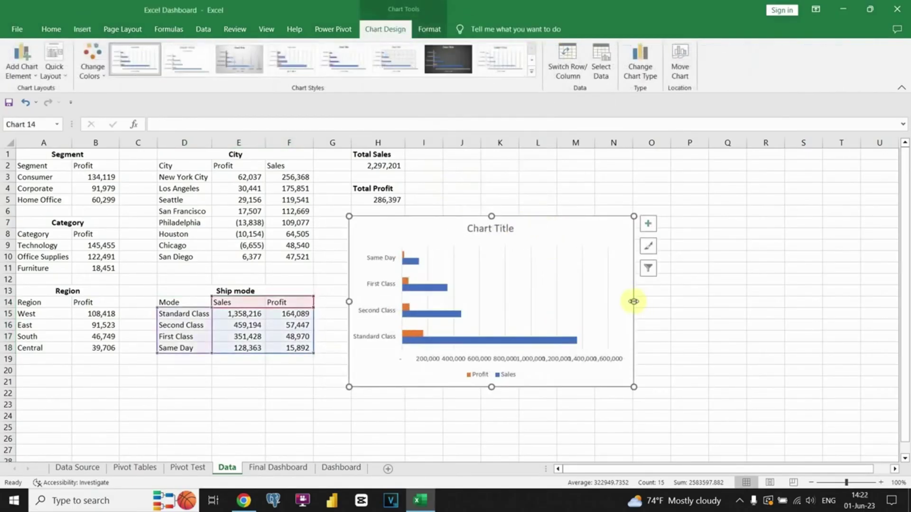
pyautogui.moveTo(633, 302); pyautogui.dragTo(701, 315)
# - Move the ship mode bar chart from the Data sheet to the Dashboard sheet
pyautogui.press('Delete')
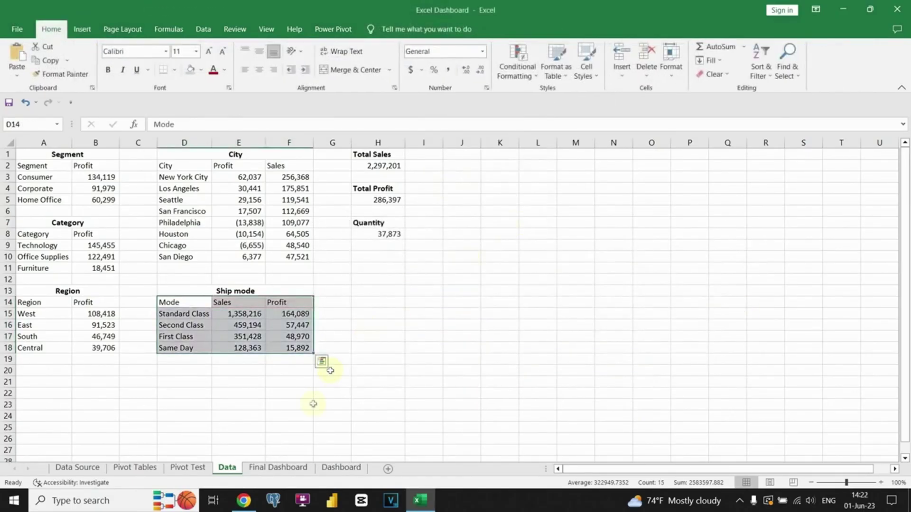
pyautogui.click(339, 468)
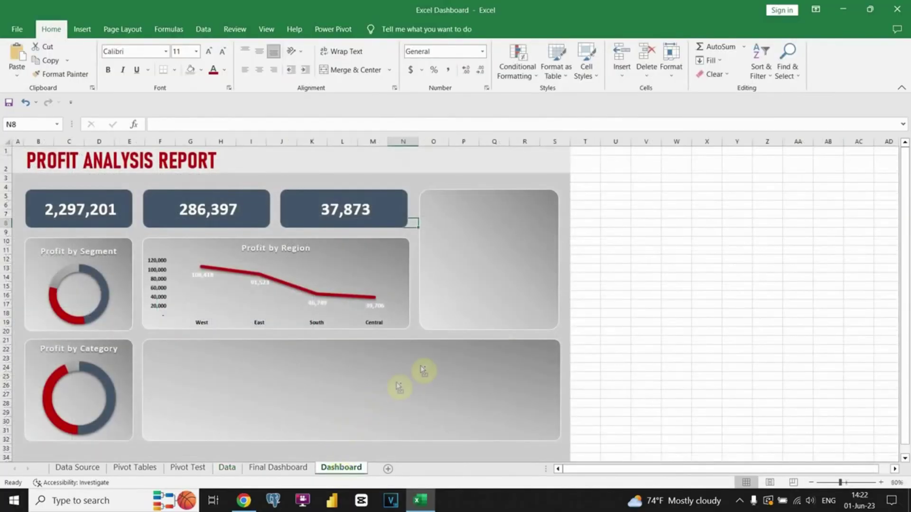
pyautogui.hotkey('ctrl', 'v')
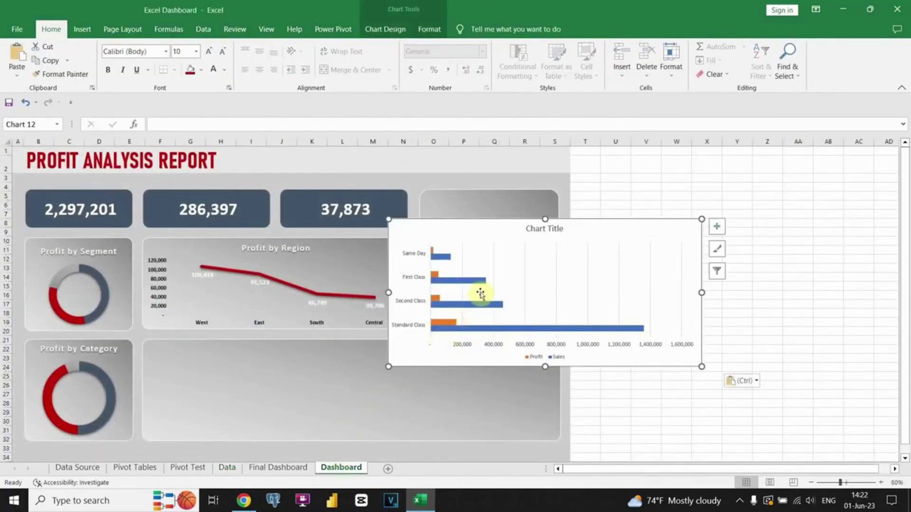
# - Apply the dark-background chart style to the ship mode bar chart
pyautogui.click(394, 30)
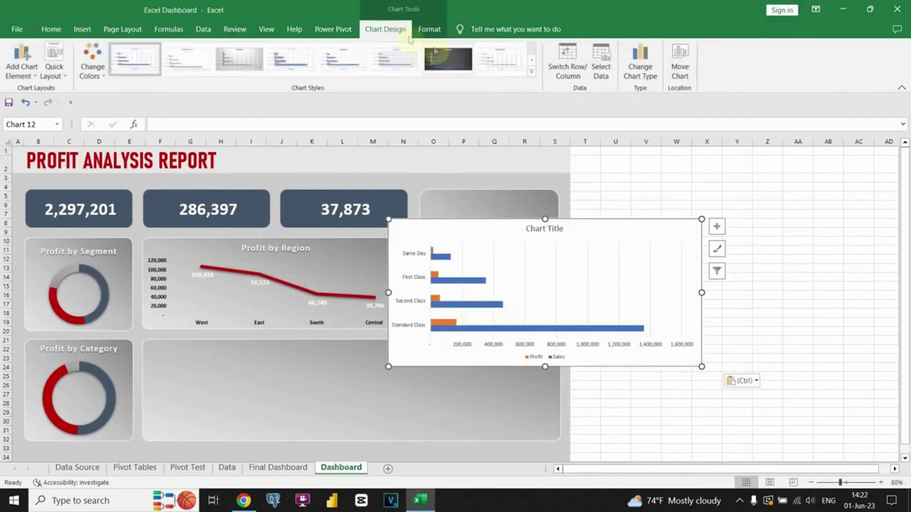
pyautogui.click(438, 57)
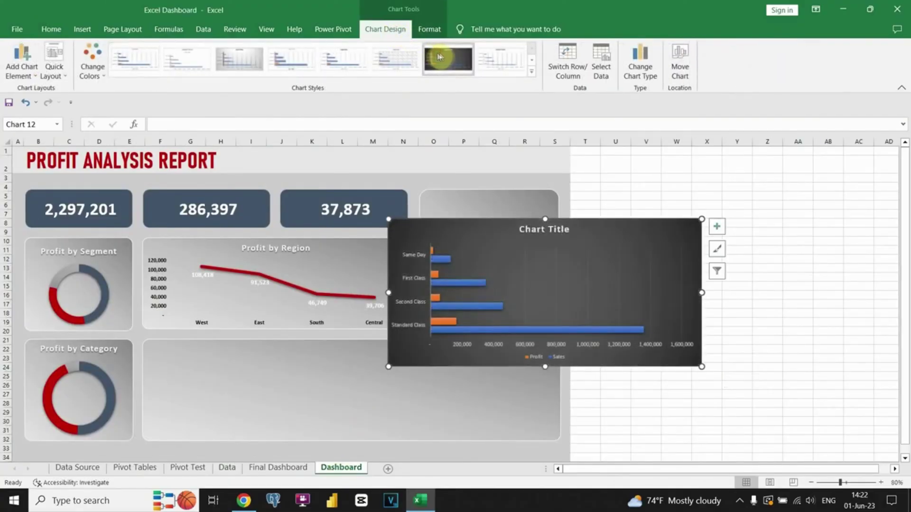
# - Place the ship mode bar chart's legend at the top, below the chart title
pyautogui.click(717, 230)
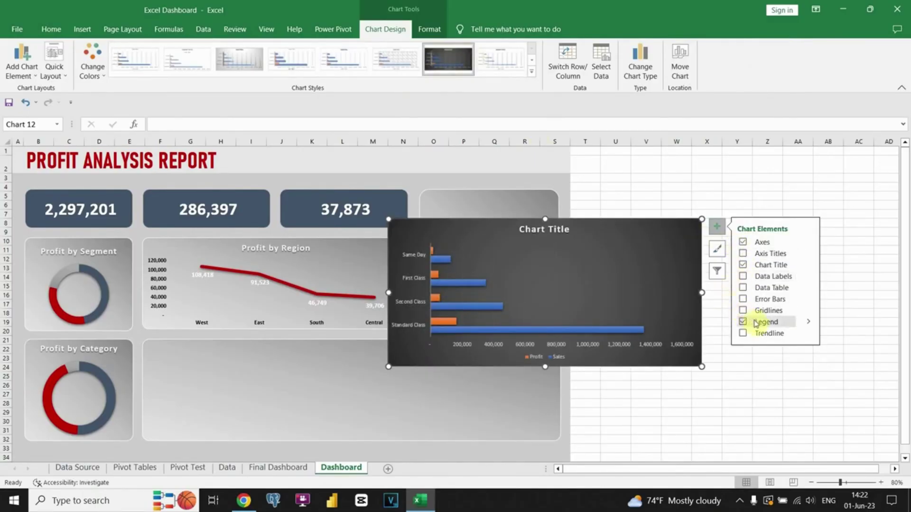
pyautogui.click(809, 322)
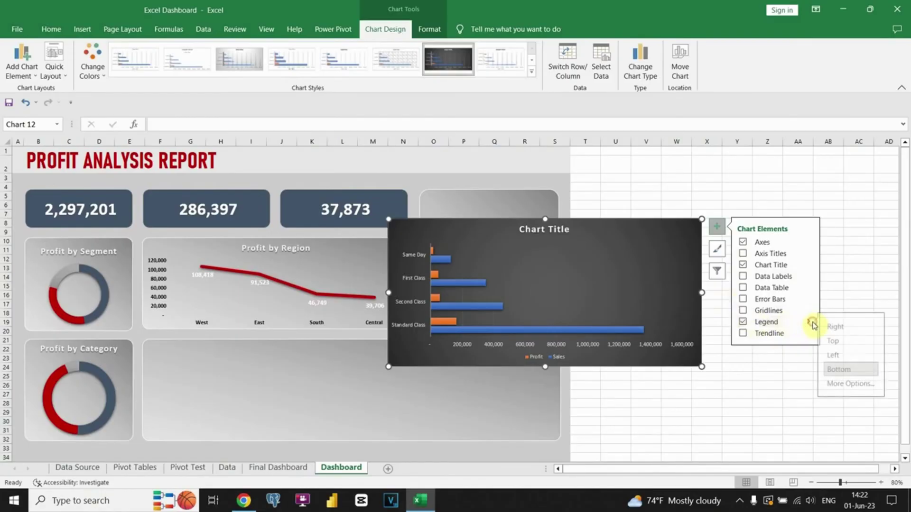
pyautogui.click(833, 342)
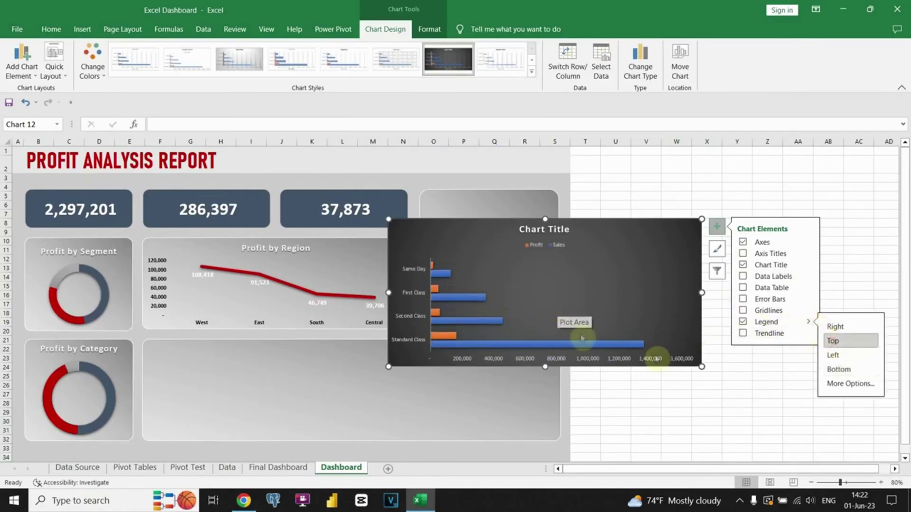
# - Narrow the ship mode bar chart, make it taller, and position it over the tall panel beside the metric cards
pyautogui.moveTo(702, 366); pyautogui.dragTo(622, 375)
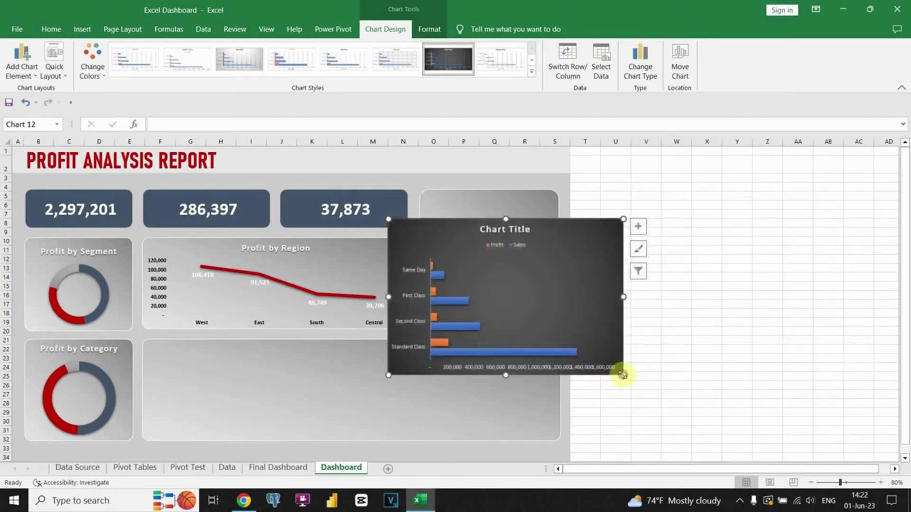
pyautogui.moveTo(624, 297); pyautogui.dragTo(534, 298)
pyautogui.moveTo(499, 228); pyautogui.dragTo(521, 200)
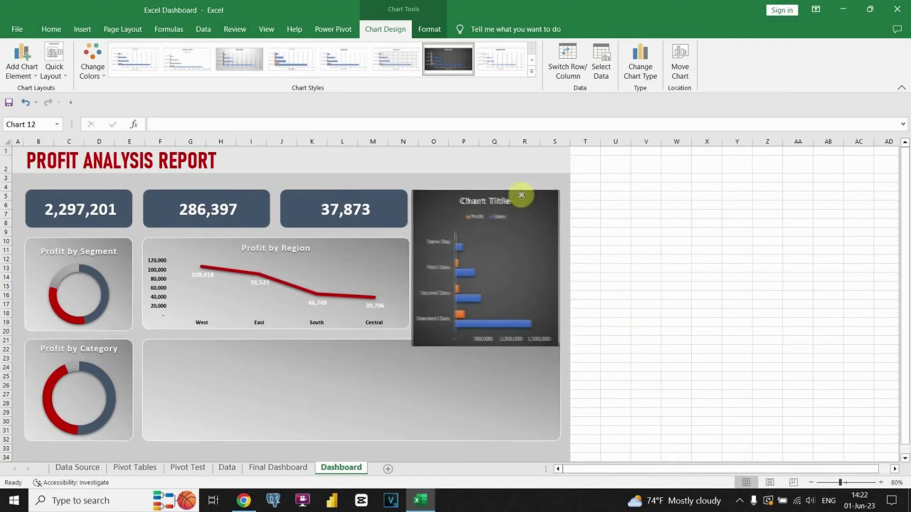
# - Remove the ship mode chart's background fill and fit the chart to its panel at about 3.12" high
pyautogui.click(437, 30)
pyautogui.click(467, 46)
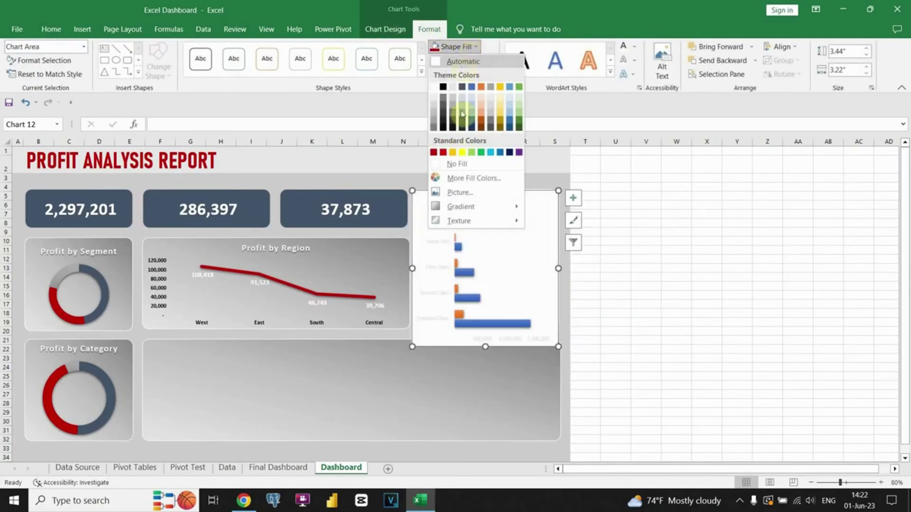
pyautogui.click(459, 164)
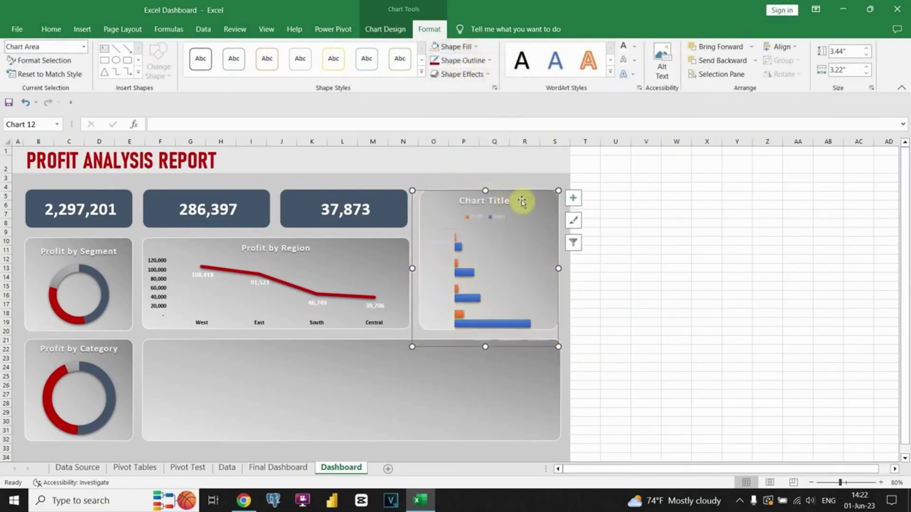
pyautogui.moveTo(517, 192)
pyautogui.mouseDown()
pyautogui.moveTo(526, 180)
pyautogui.moveTo(522, 188)
pyautogui.mouseUp()
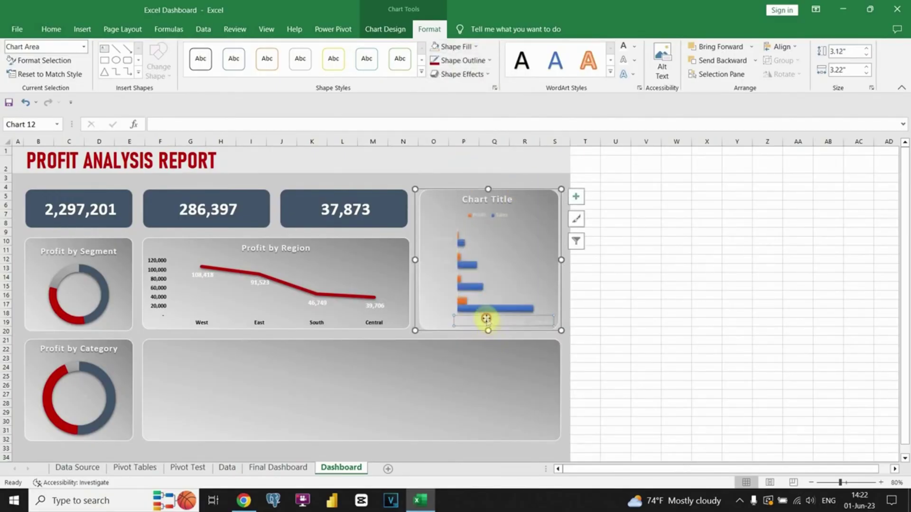
# - Format the value axis and category axis labels of the ship mode chart as bold black text
pyautogui.click(486, 318)
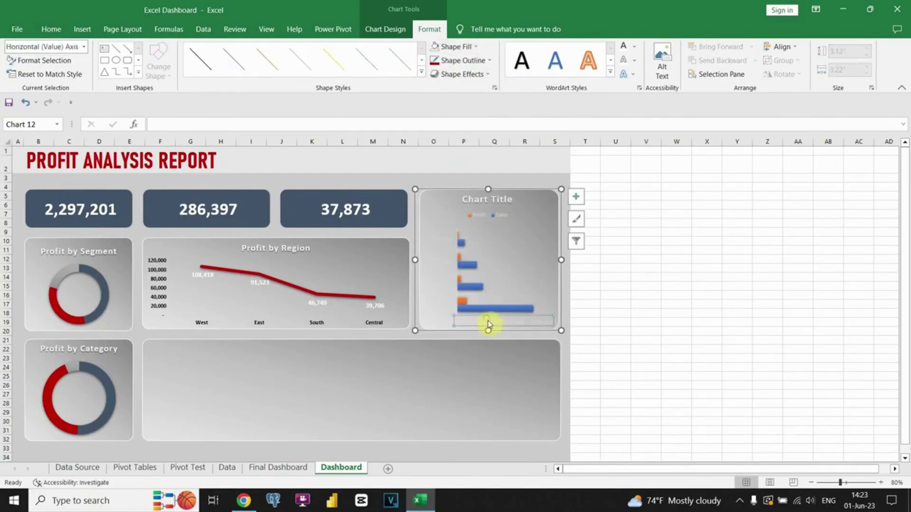
pyautogui.click(60, 31)
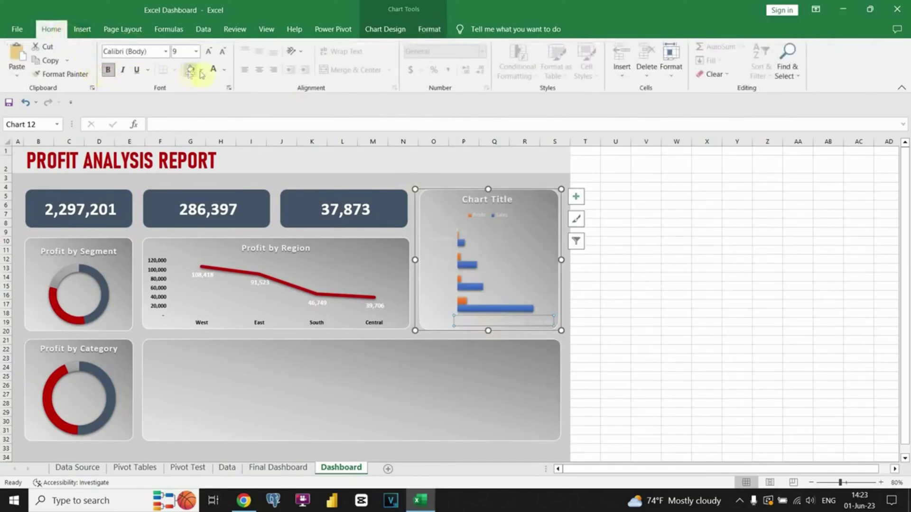
pyautogui.click(224, 74)
pyautogui.click(221, 83)
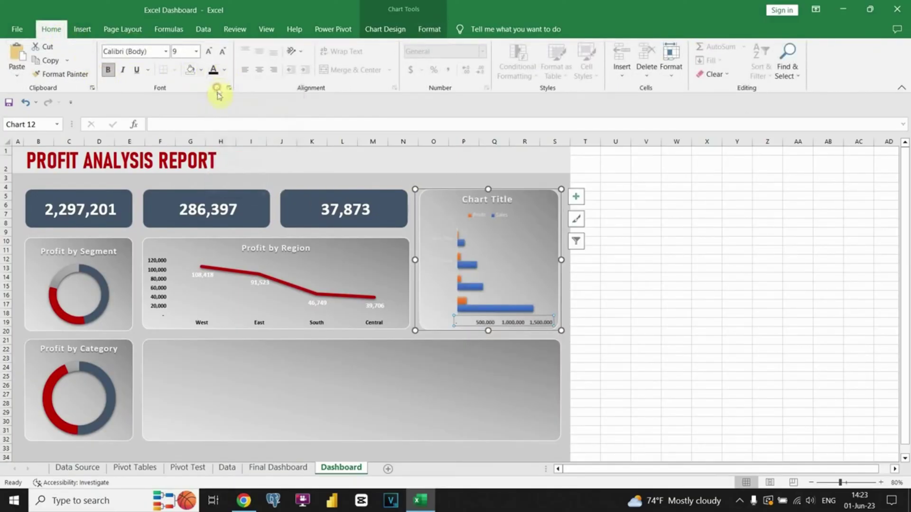
pyautogui.click(440, 263)
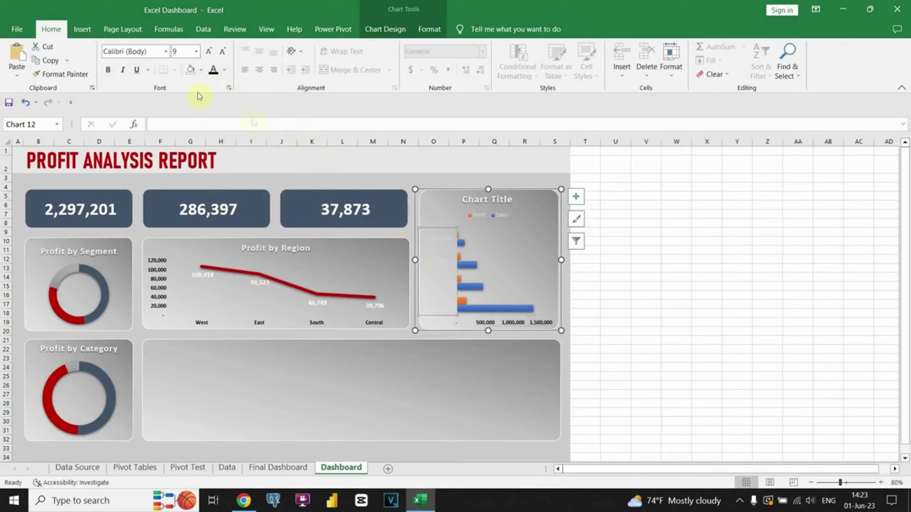
pyautogui.click(113, 70)
# - Retitle the ship mode bar chart as "Profit by Mode"
pyautogui.click(475, 199)
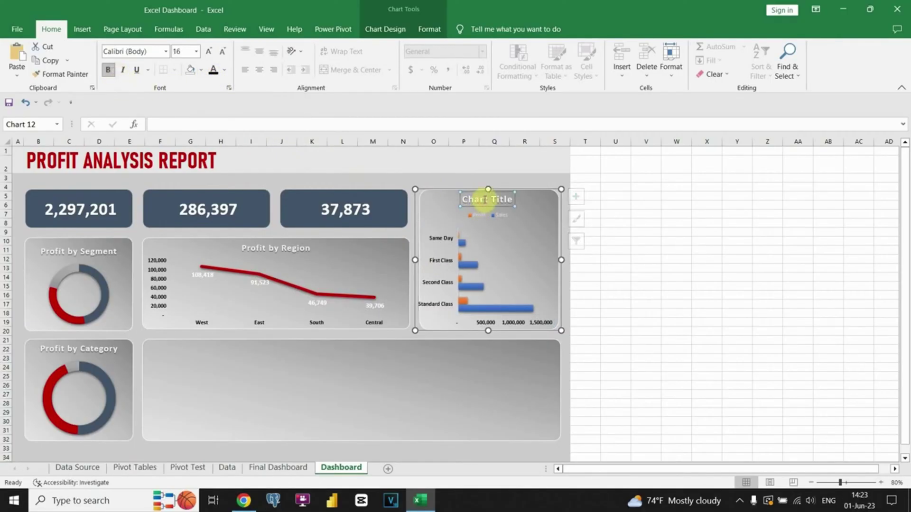
pyautogui.click(485, 200)
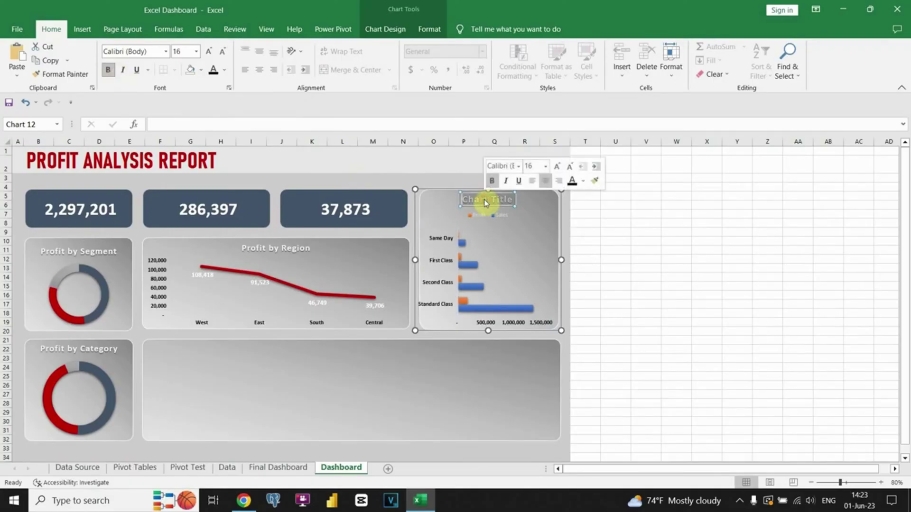
pyautogui.press('Delete')
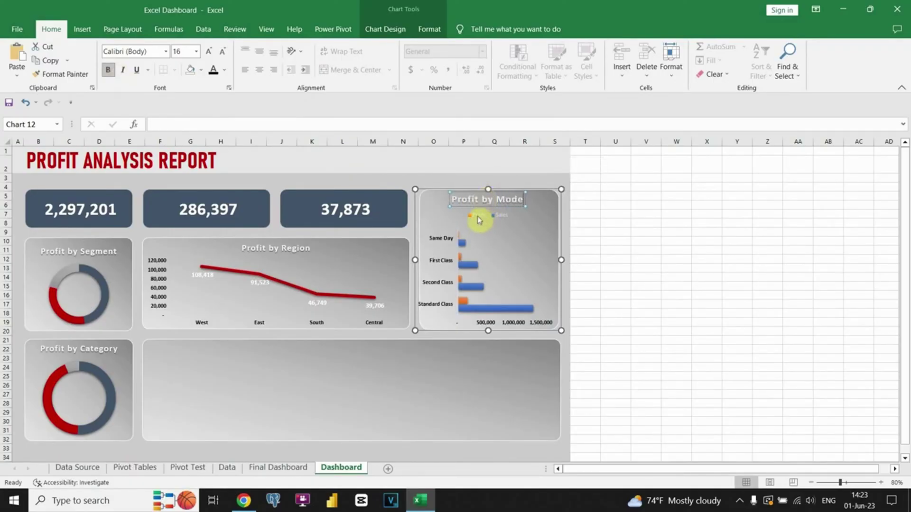
# - Format the Profit by Mode chart's legend as bold black text with no background fill
pyautogui.click(484, 214)
pyautogui.click(201, 70)
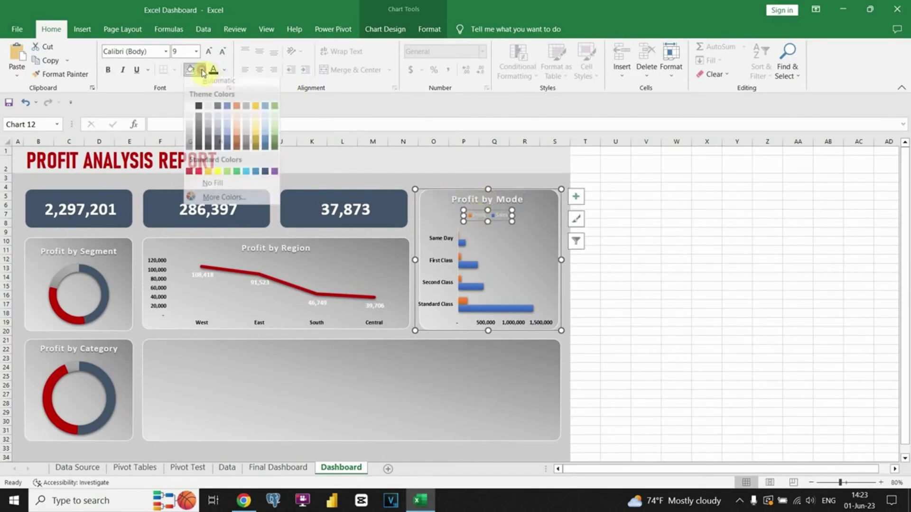
pyautogui.click(191, 111)
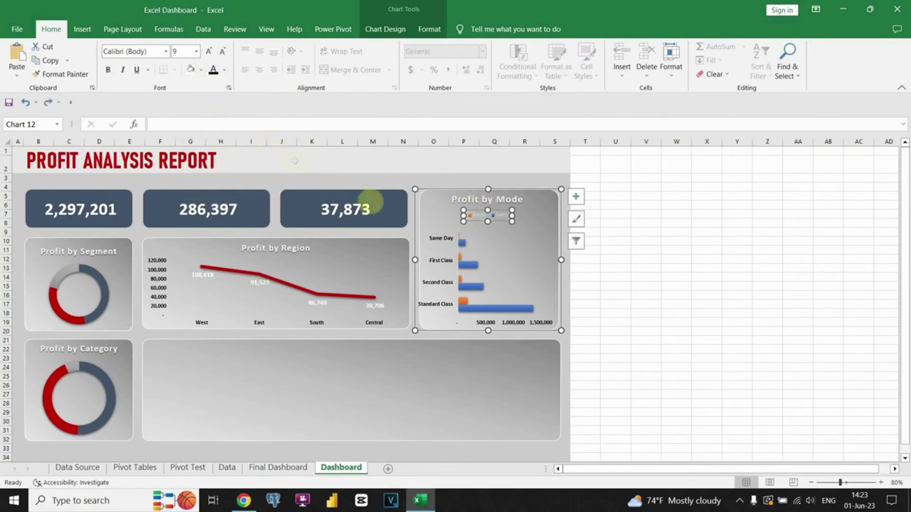
pyautogui.hotkey('ctrl', 'z')
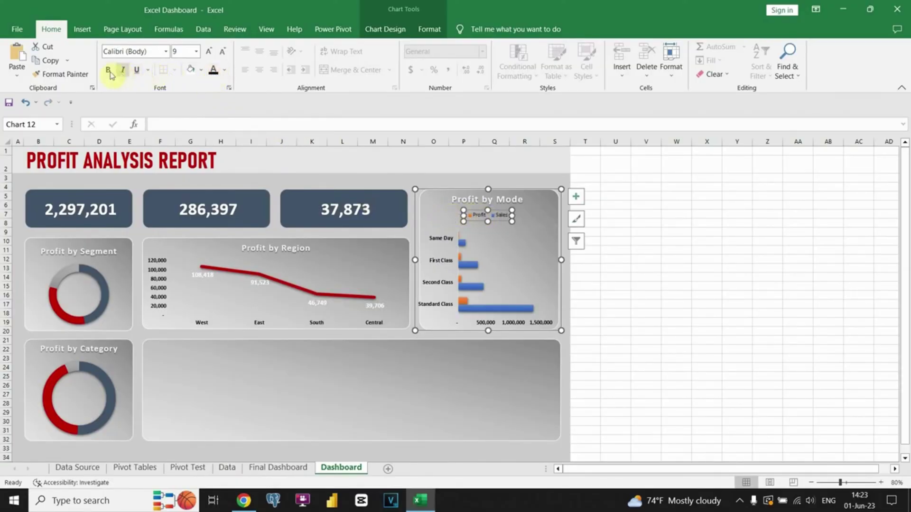
pyautogui.click(412, 182)
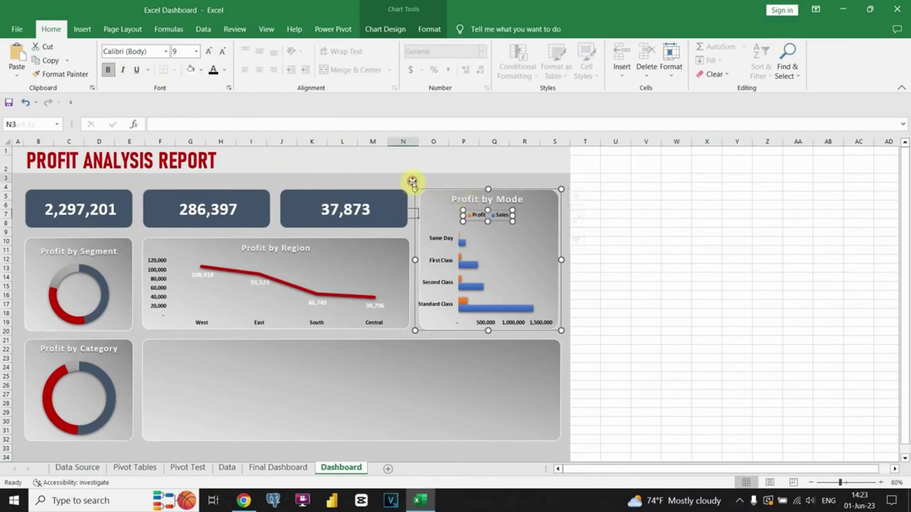
# - Fill the Profit series bars in the Profit by Mode chart with standard dark red
pyautogui.click(459, 258)
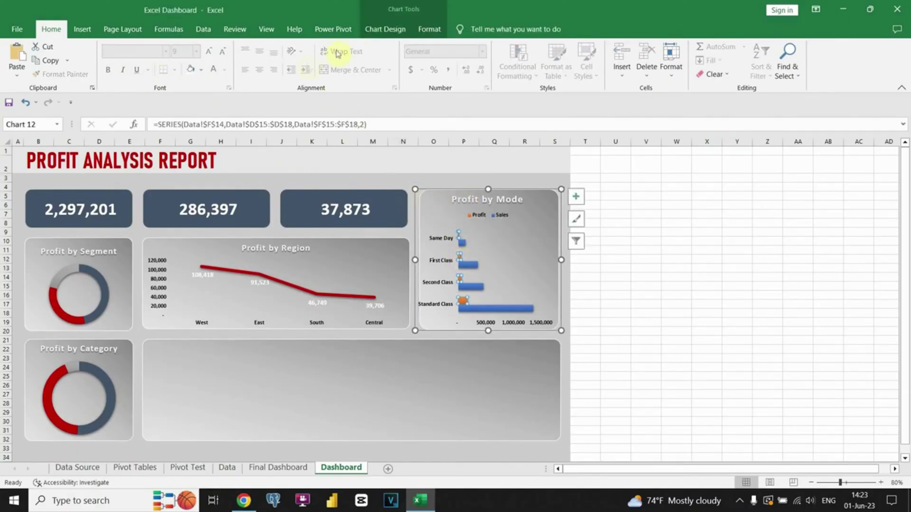
pyautogui.click(428, 28)
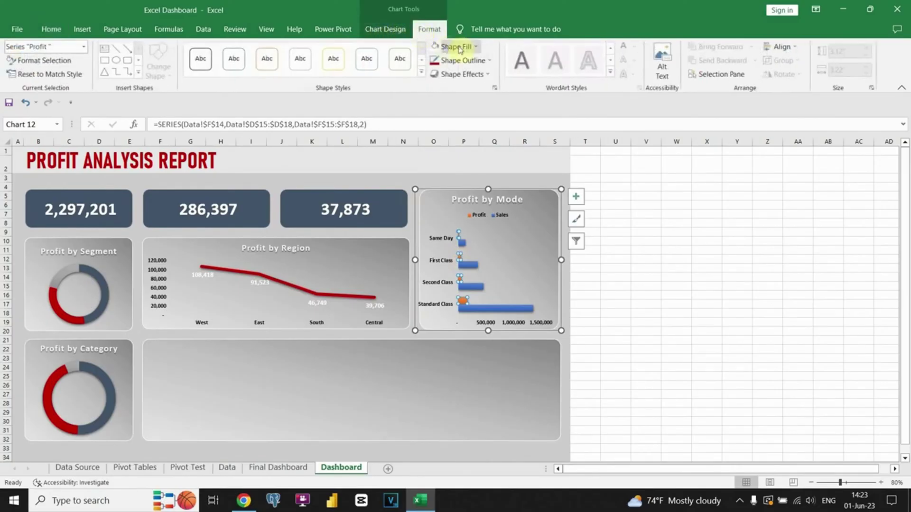
pyautogui.click(463, 47)
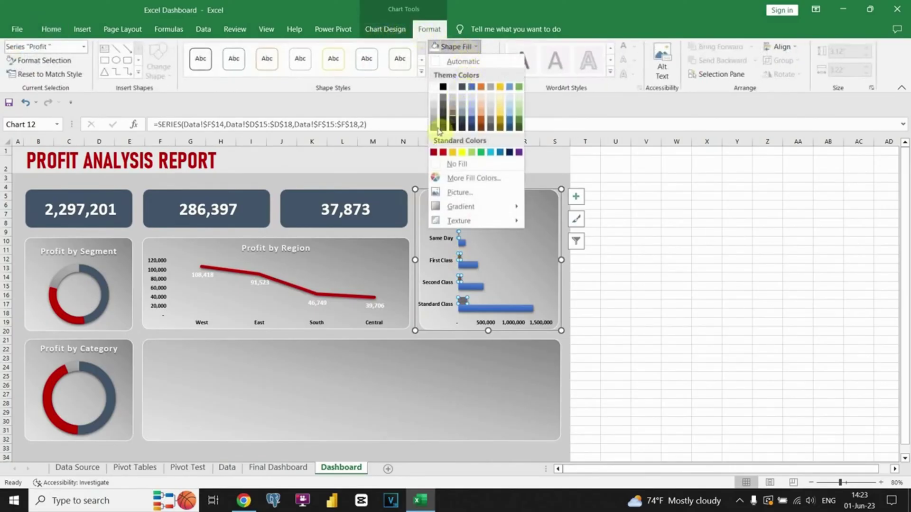
pyautogui.click(435, 153)
# - Fill the Sales series bars with dark blue-gray and narrow the Profit by Mode chart slightly within its panel
pyautogui.click(497, 310)
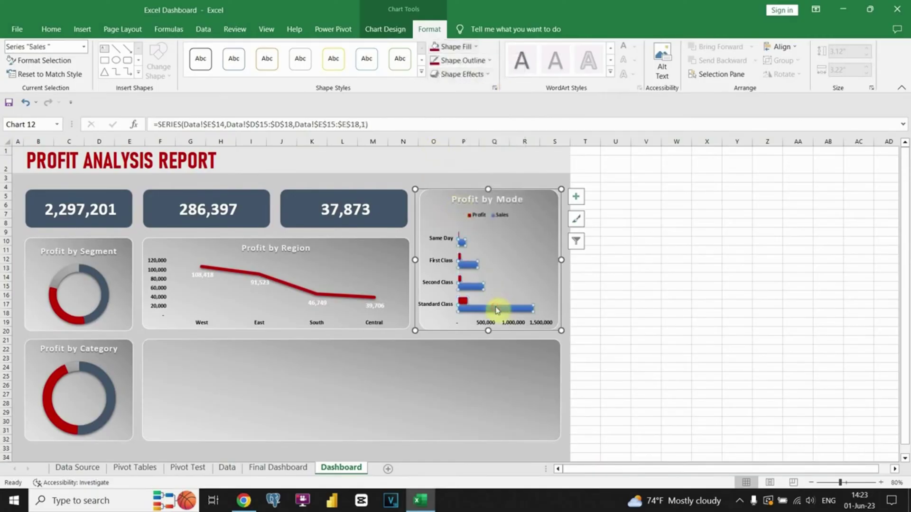
pyautogui.click(466, 47)
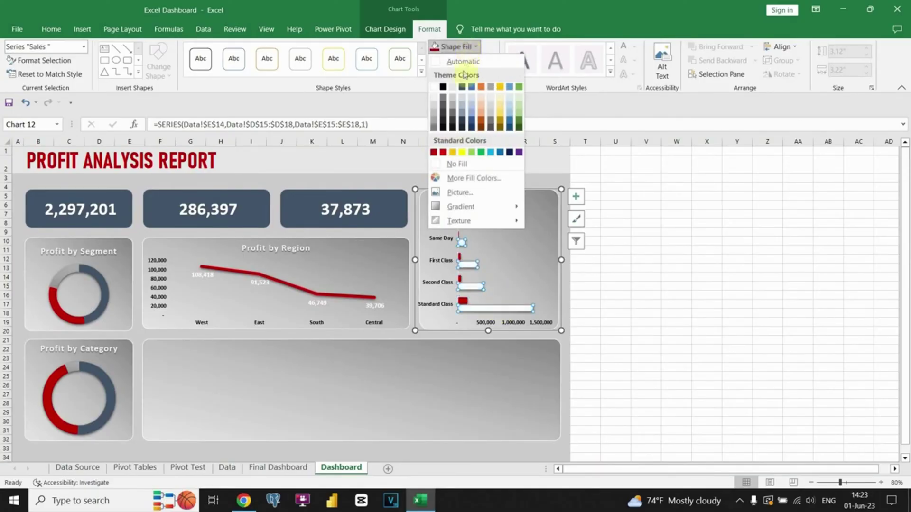
pyautogui.click(462, 90)
pyautogui.click(557, 358)
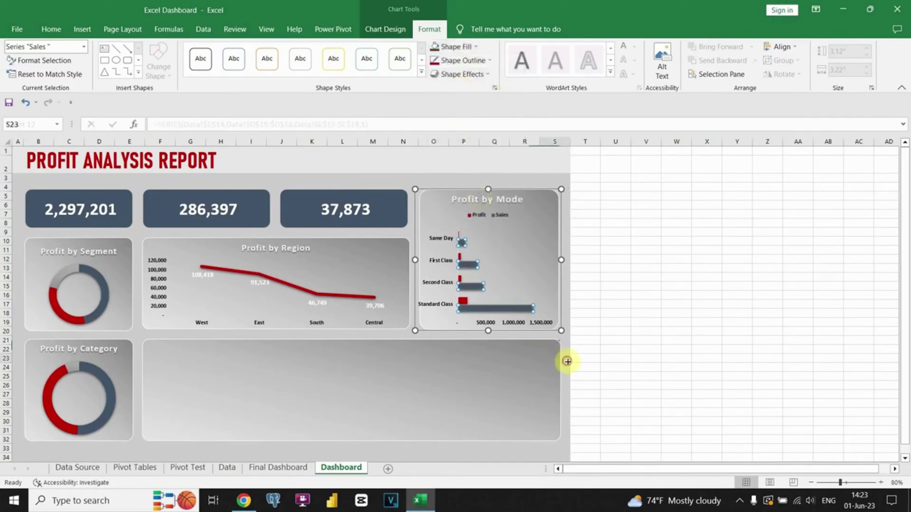
pyautogui.click(519, 251)
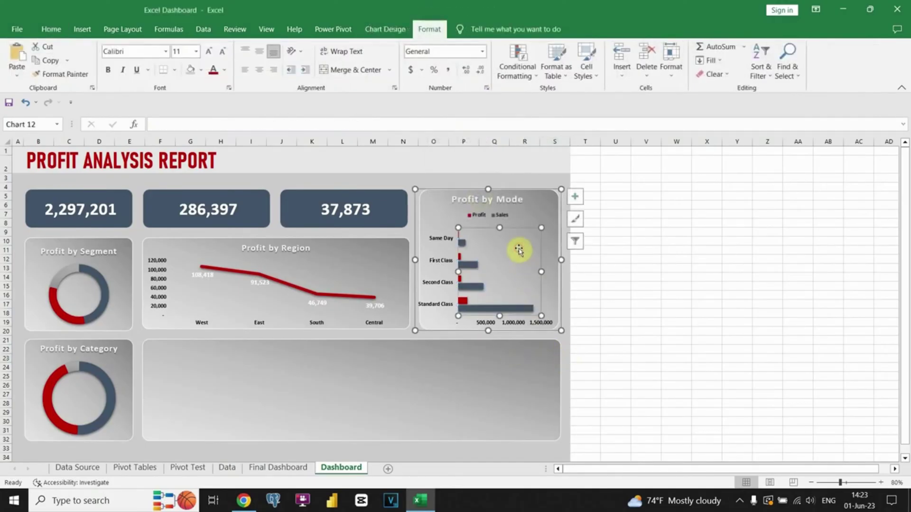
pyautogui.click(565, 321)
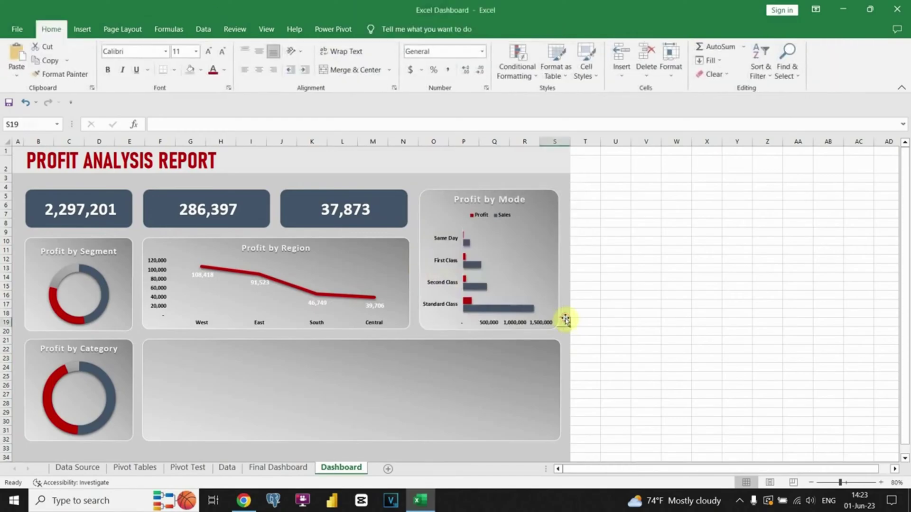
# - Insert a 2-D stacked column chart from the City table D2:F10 on the Data sheet
pyautogui.click(225, 467)
pyautogui.moveTo(183, 167); pyautogui.dragTo(291, 257)
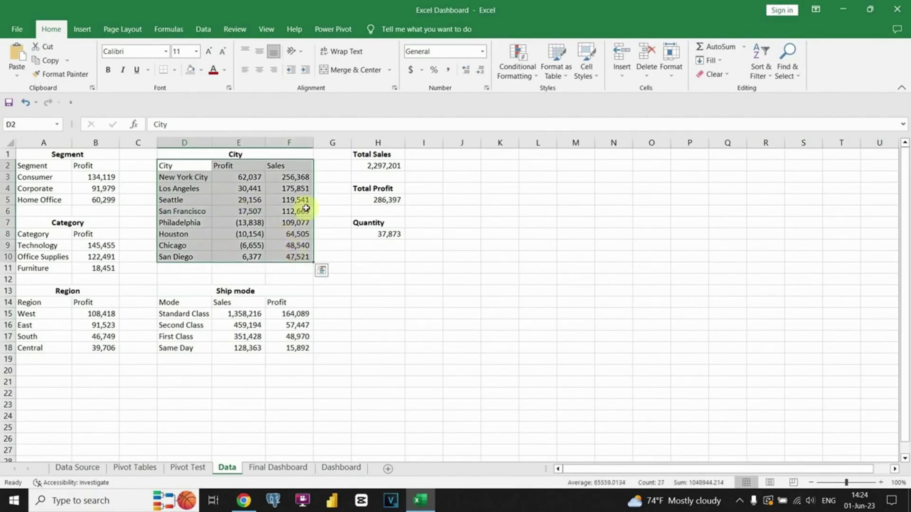
pyautogui.click(83, 29)
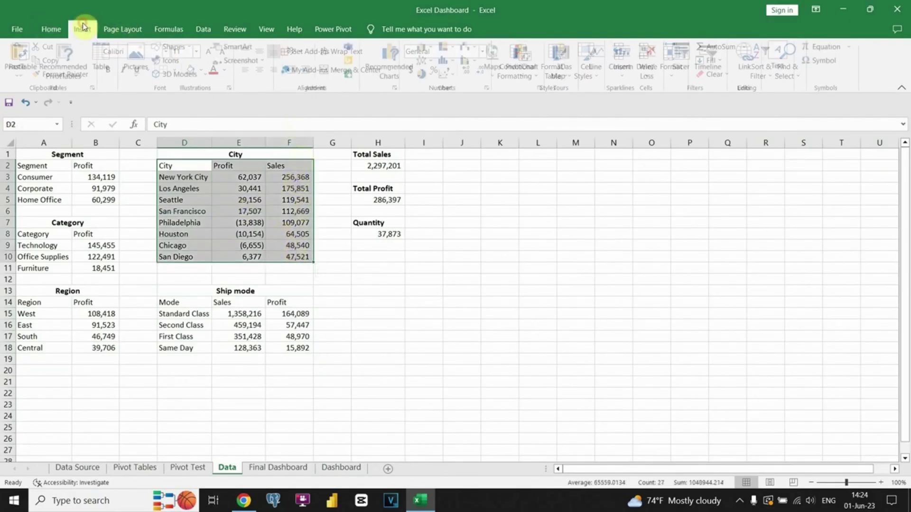
pyautogui.click(422, 47)
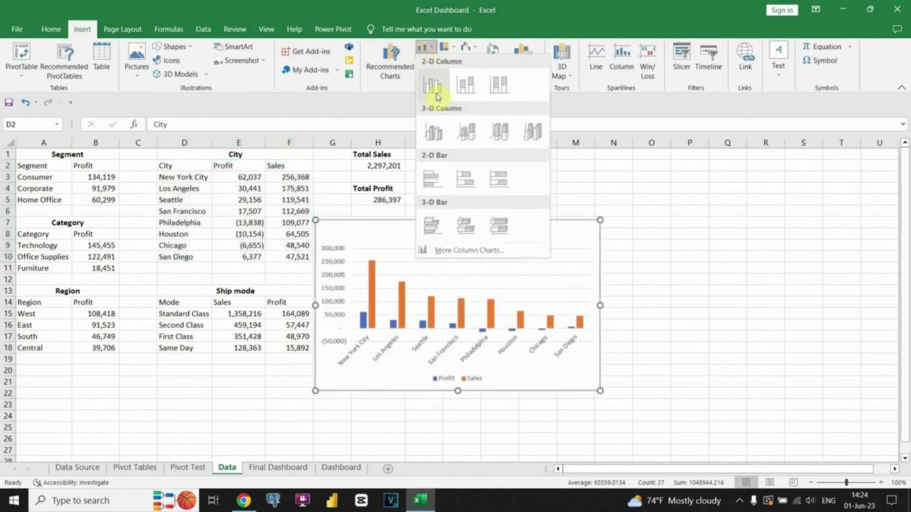
pyautogui.click(465, 87)
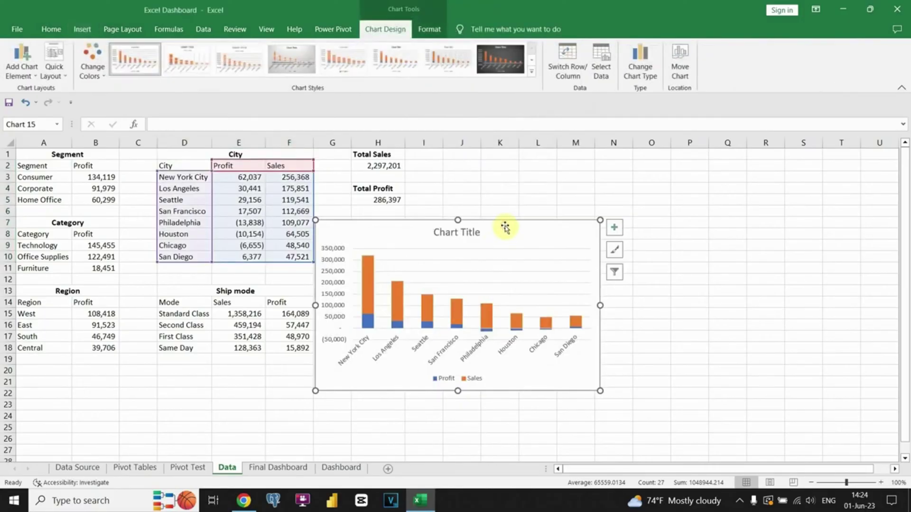
# - Move the city column chart from the Data sheet to the Dashboard sheet and align it with the wide lower panel's edge
pyautogui.press('Delete')
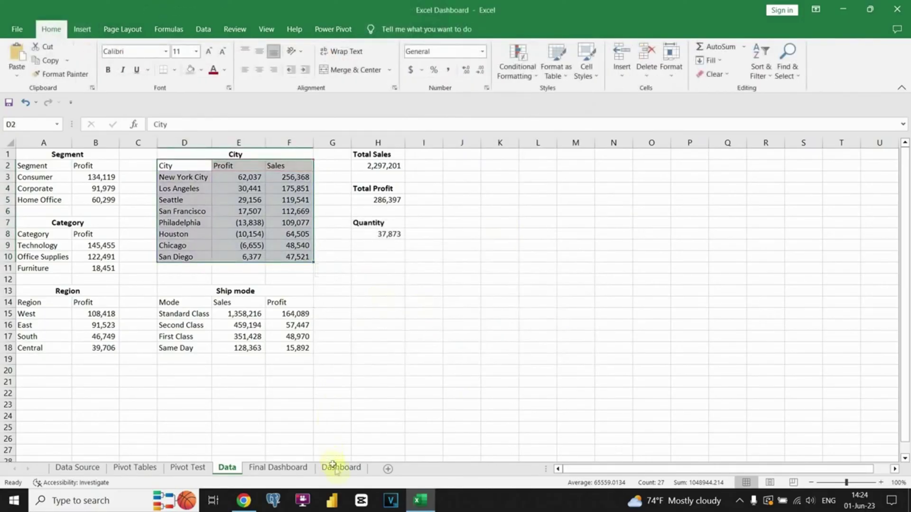
pyautogui.click(334, 467)
pyautogui.click(355, 393)
pyautogui.hotkey('ctrl', 'v')
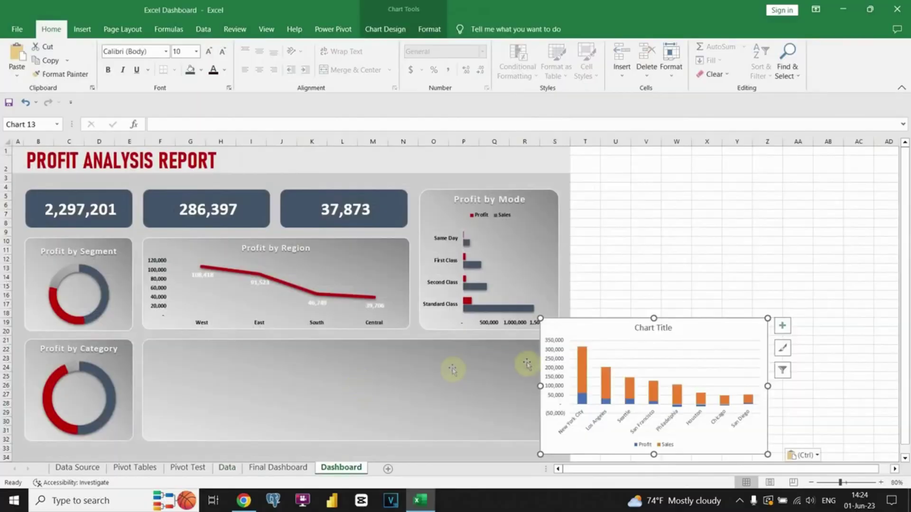
pyautogui.moveTo(611, 324); pyautogui.dragTo(211, 310)
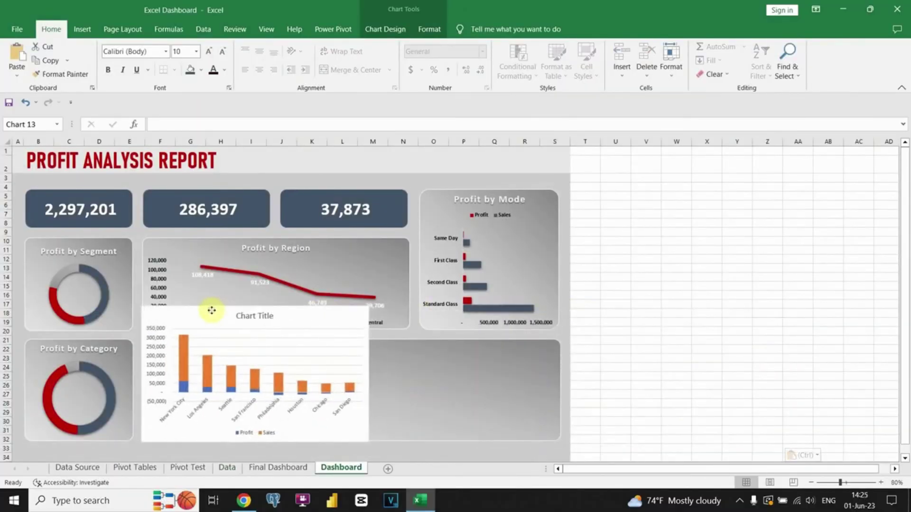
# - Apply the dark gradient chart style to the city column chart and widen it to fill the wide lower panel
pyautogui.click(385, 29)
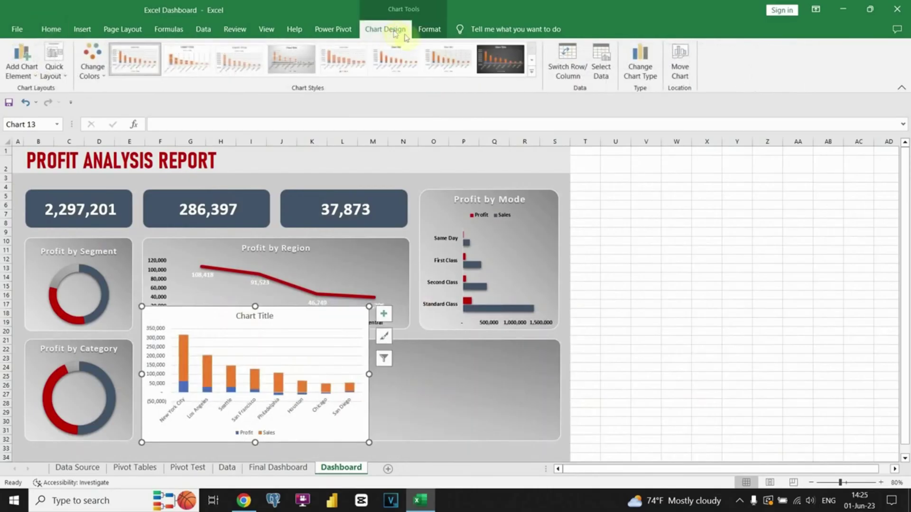
pyautogui.click(501, 60)
pyautogui.moveTo(498, 341); pyautogui.dragTo(560, 339)
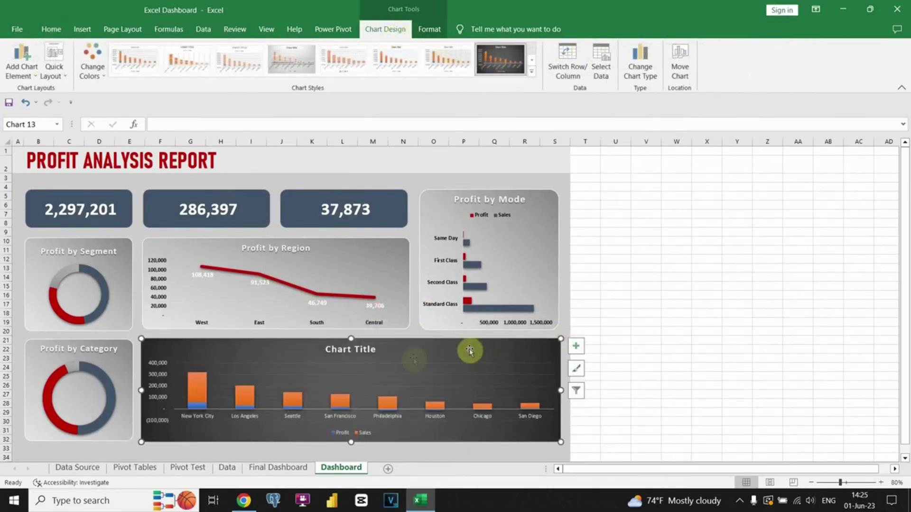
# - Title the city column chart "Profit & Sales by City"
pyautogui.click(353, 351)
pyautogui.write('Profit & S')
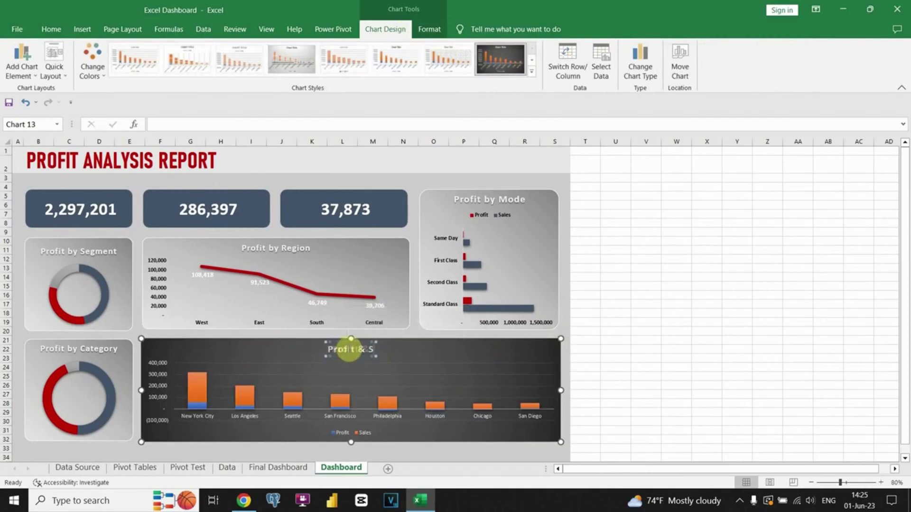
pyautogui.write('ales by City')
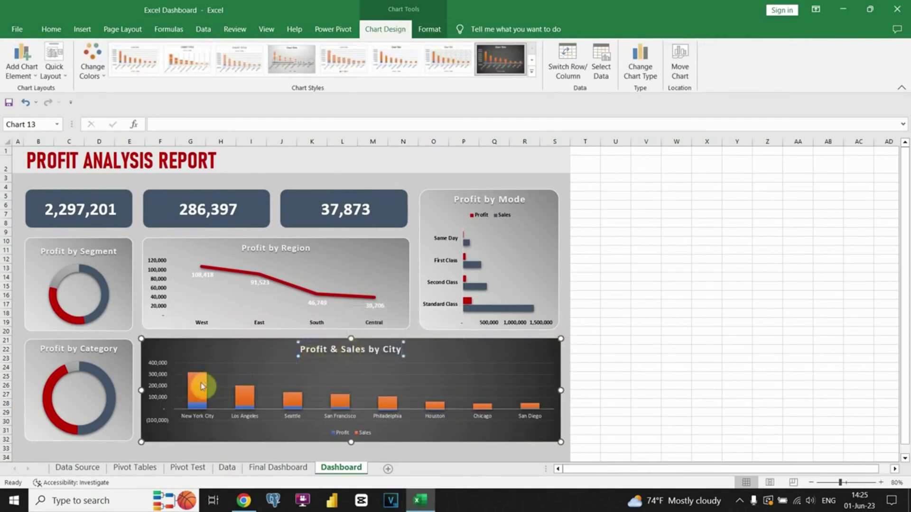
# - Fill the Sales series columns in the city chart with dark blue-gray
pyautogui.click(202, 386)
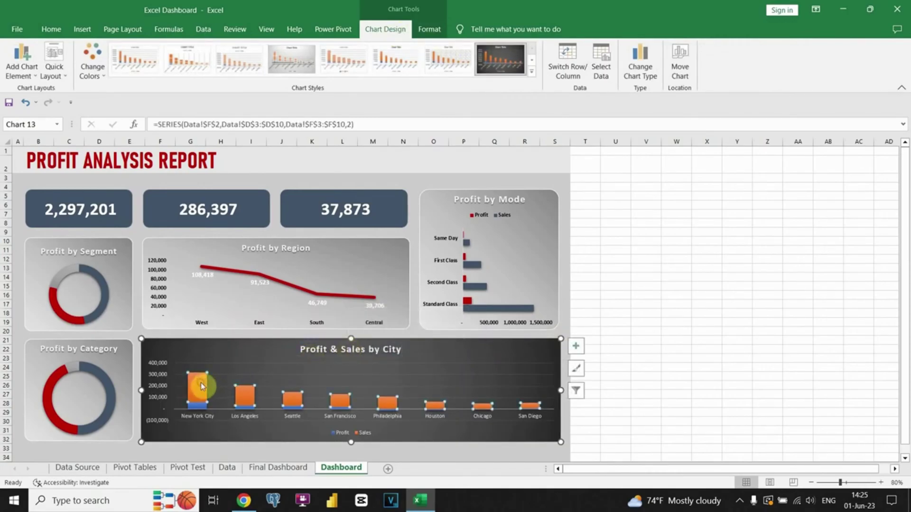
pyautogui.click(429, 29)
pyautogui.click(472, 46)
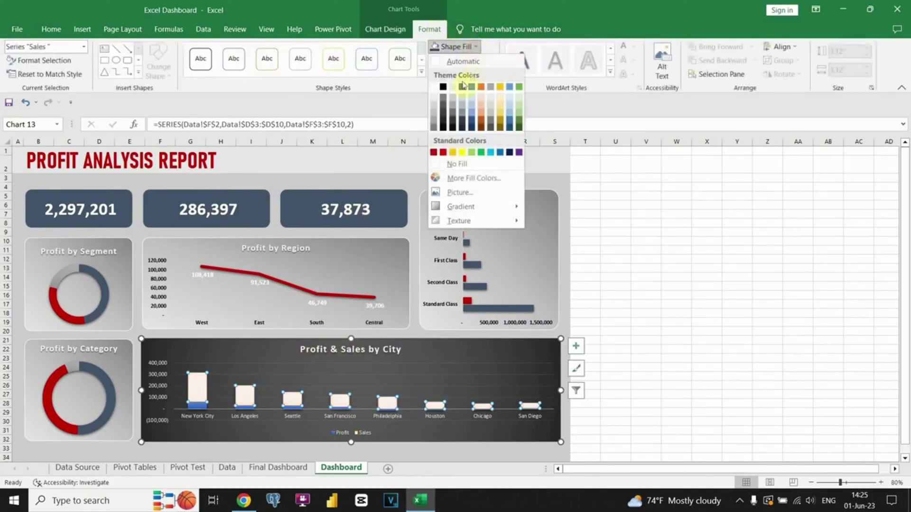
pyautogui.click(451, 162)
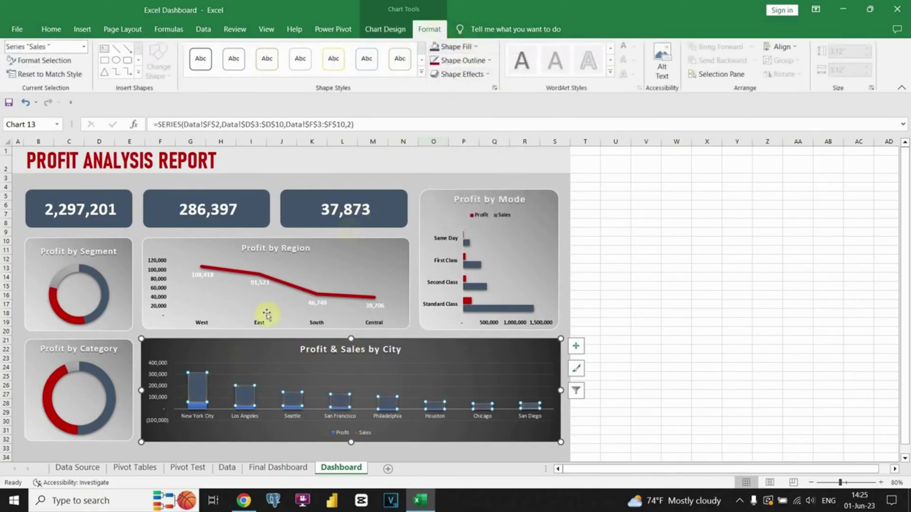
# - Fill the Profit series columns in the Profit & Sales by City chart with standard dark red
pyautogui.click(205, 408)
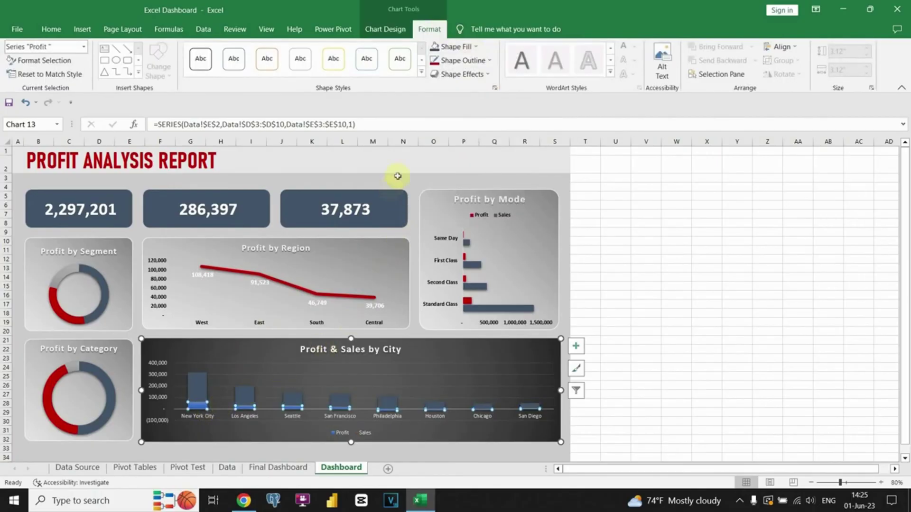
pyautogui.click(474, 47)
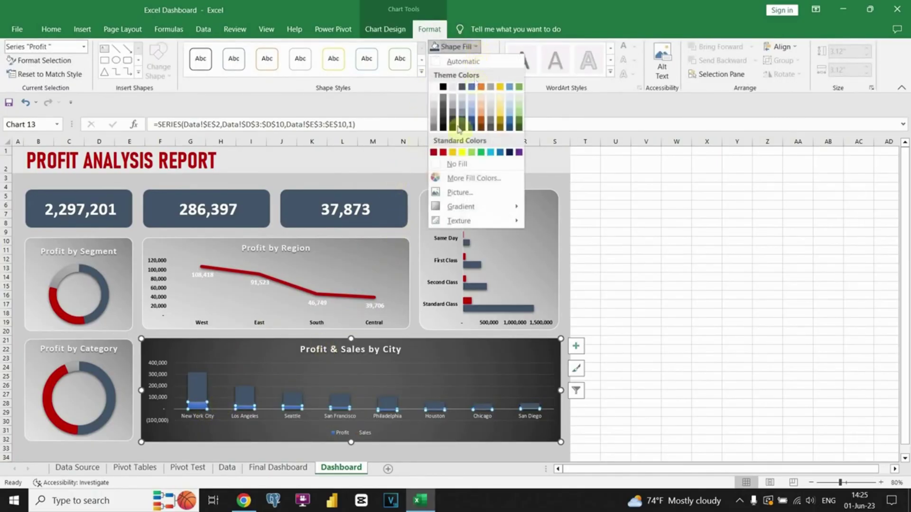
pyautogui.click(434, 152)
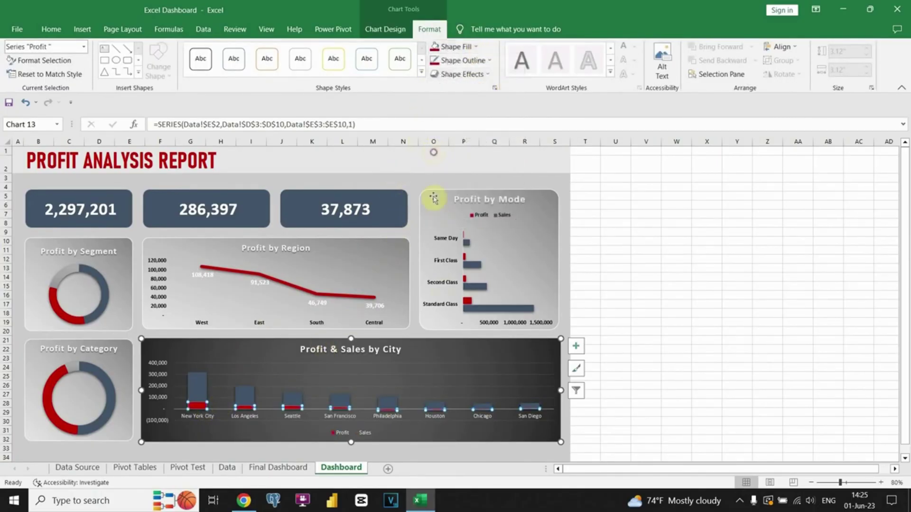
pyautogui.click(417, 331)
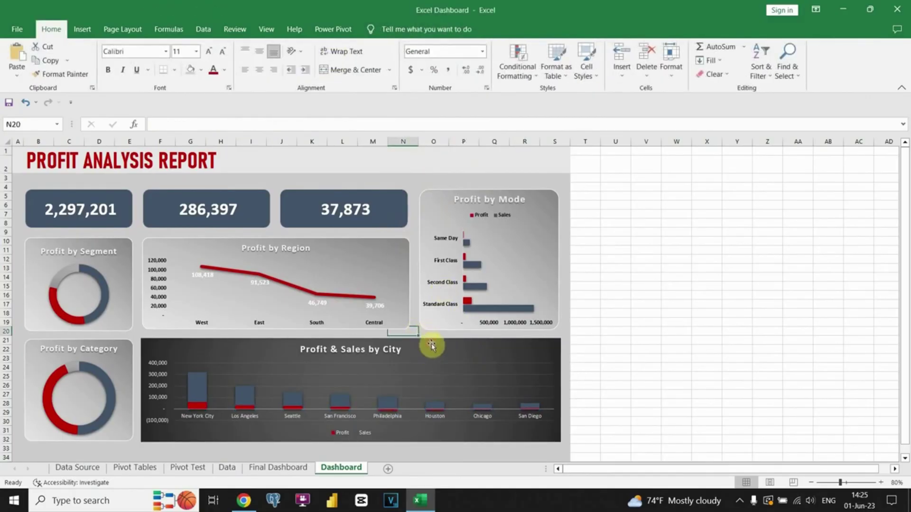
# - Move the legend of the Profit & Sales by City chart to the Top position
pyautogui.click(432, 346)
pyautogui.click(576, 346)
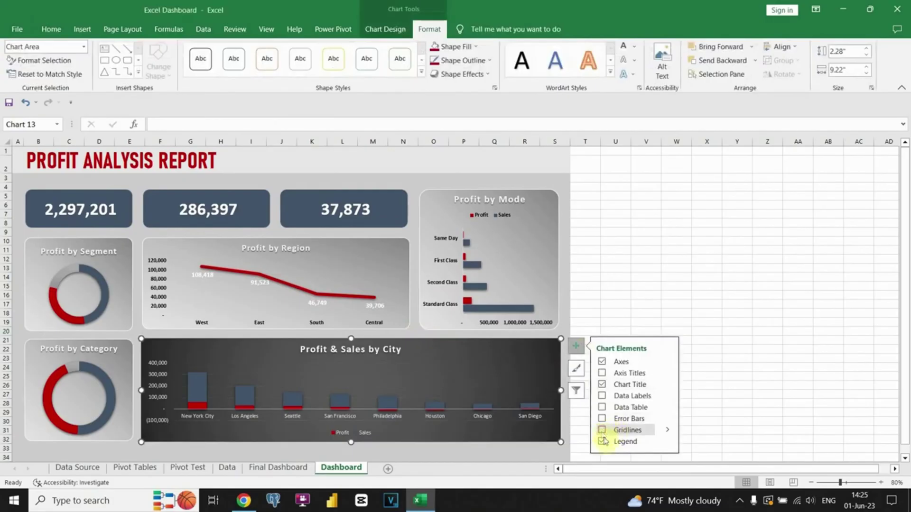
pyautogui.click(666, 441)
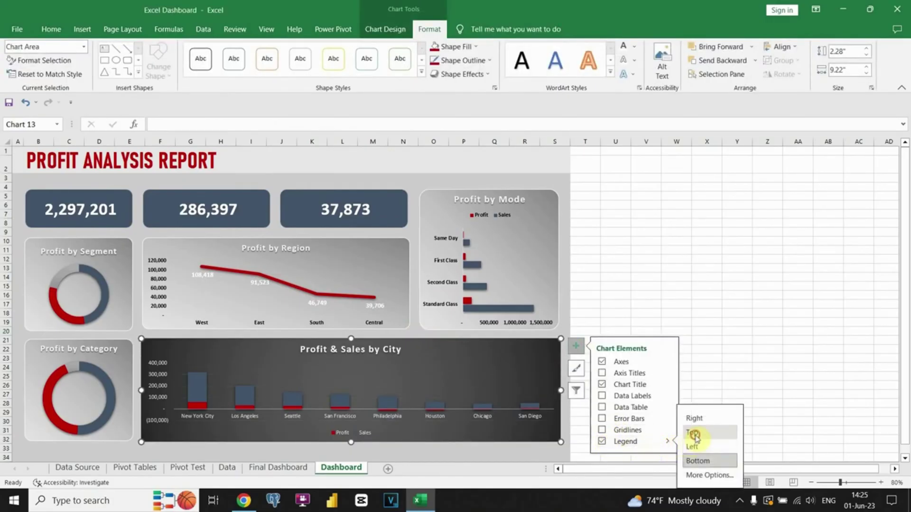
pyautogui.click(692, 433)
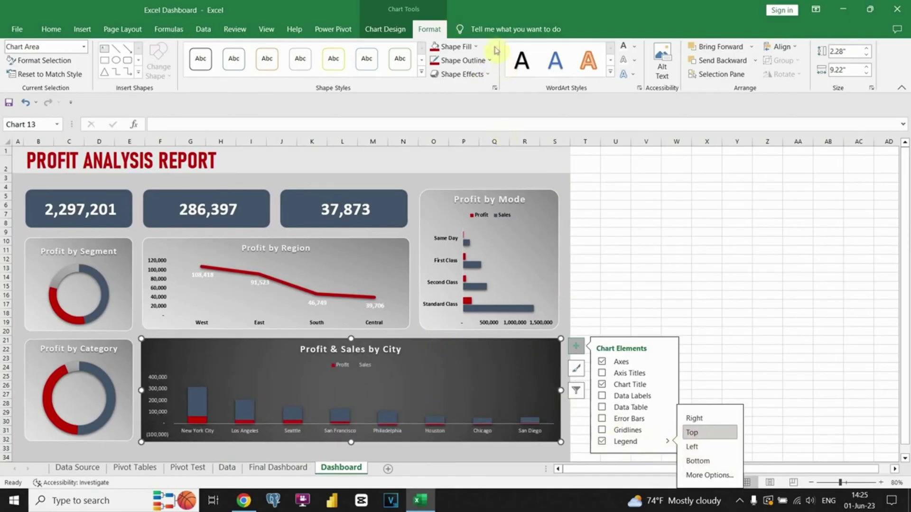
# - Remove the background fill from the Profit & Sales by City chart area
pyautogui.click(475, 47)
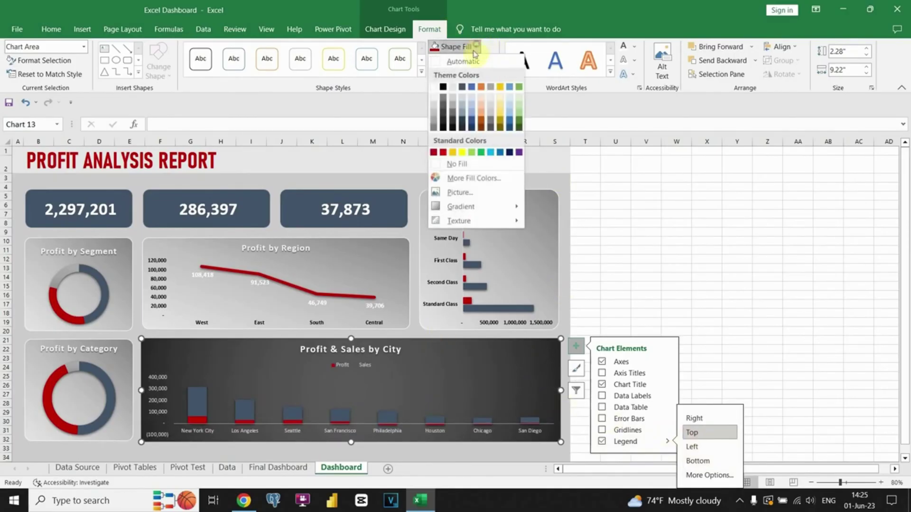
pyautogui.click(469, 164)
pyautogui.click(563, 315)
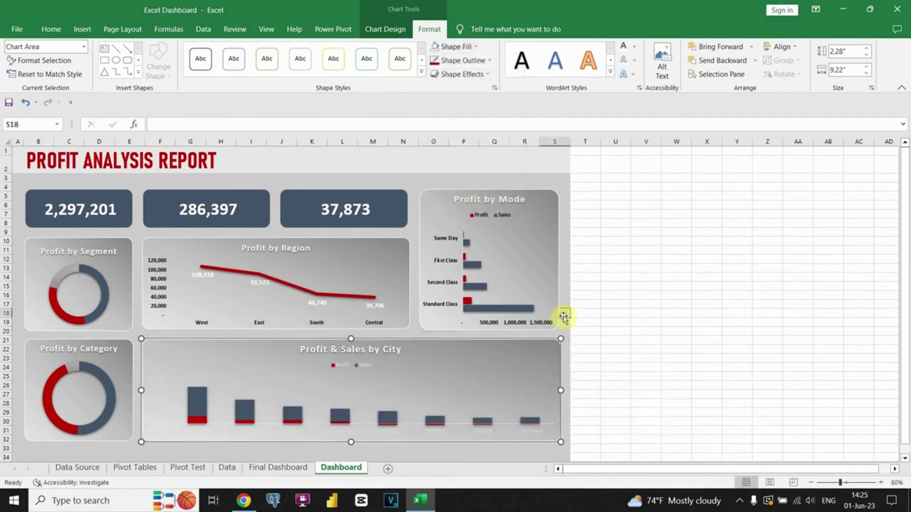
# - Make the city names, value axis labels and legend text of the Profit & Sales by City chart bold and black
pyautogui.click(392, 435)
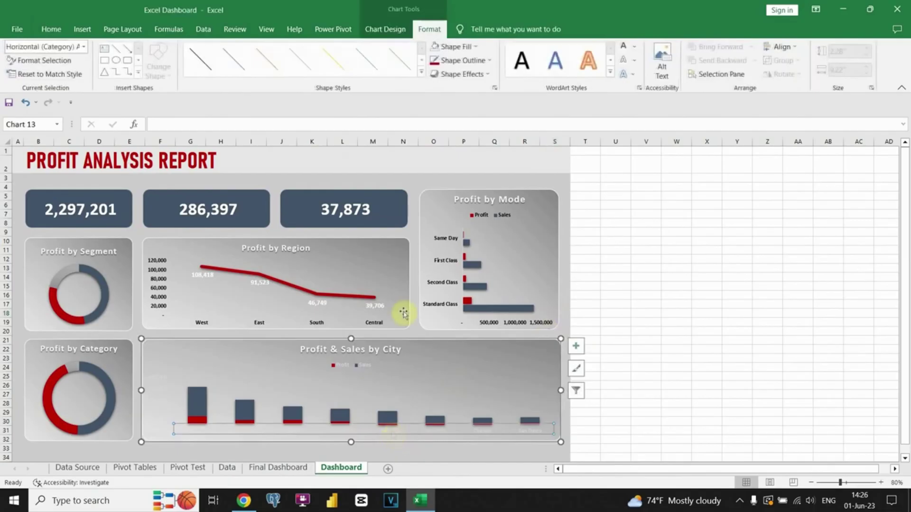
pyautogui.click(50, 30)
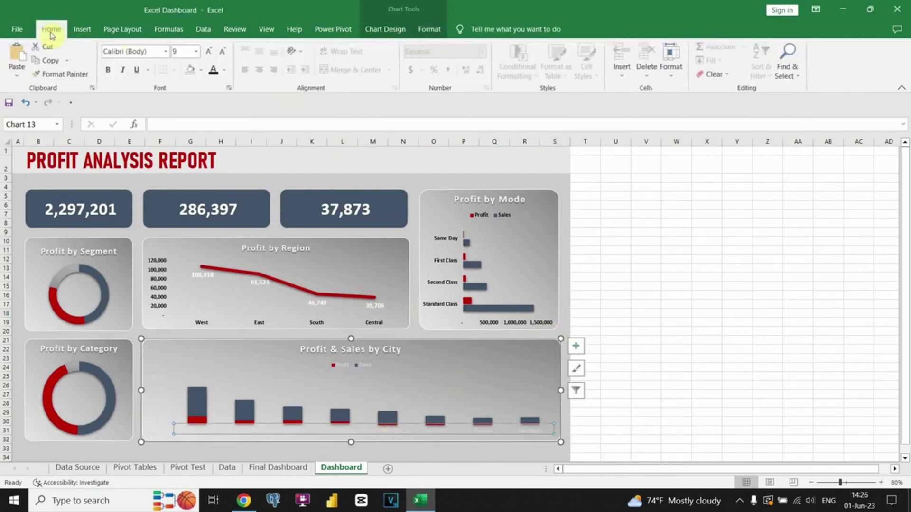
pyautogui.click(212, 69)
pyautogui.click(108, 70)
pyautogui.click(165, 379)
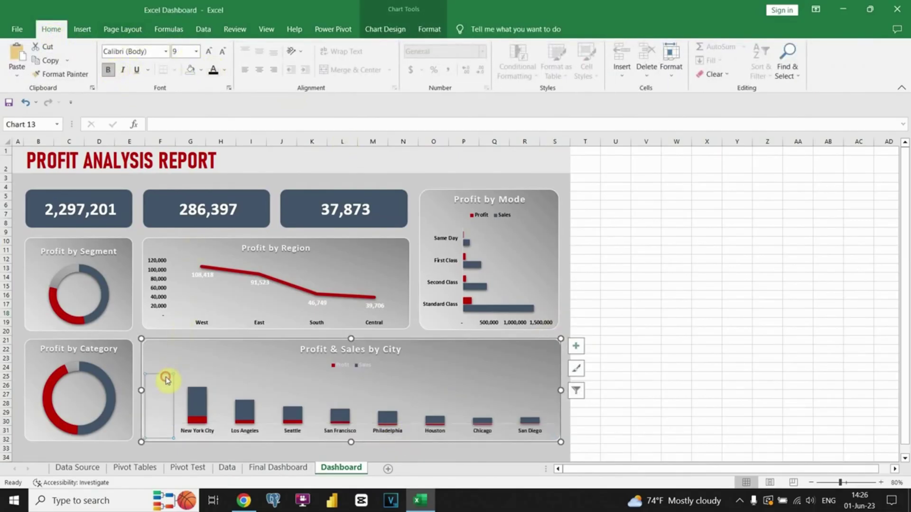
pyautogui.click(108, 70)
pyautogui.click(212, 70)
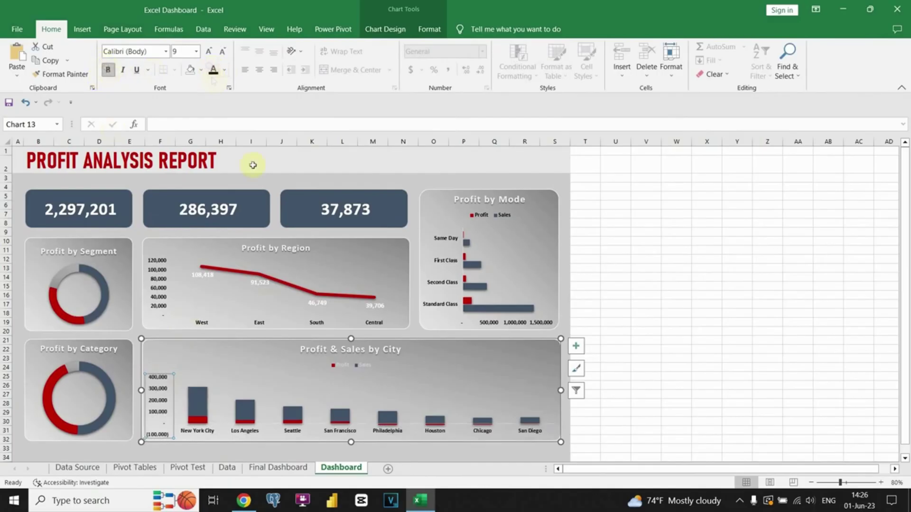
pyautogui.click(363, 370)
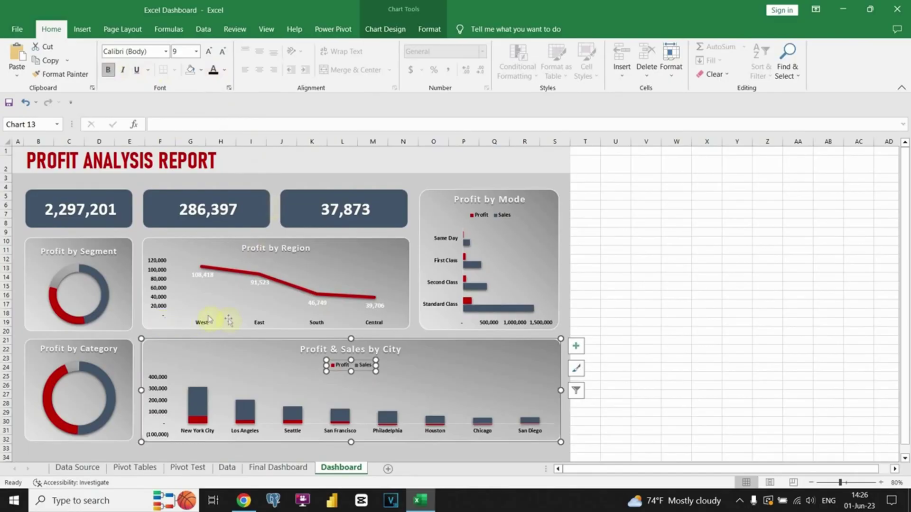
pyautogui.click(244, 334)
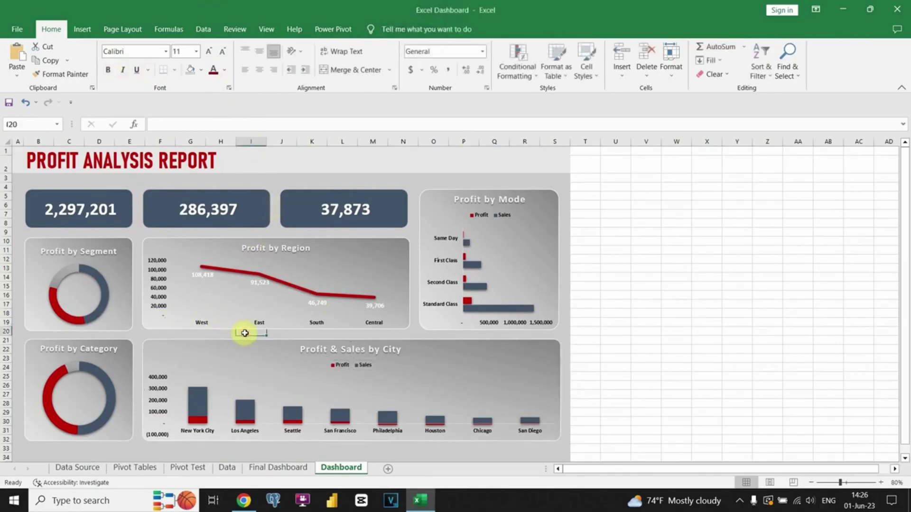